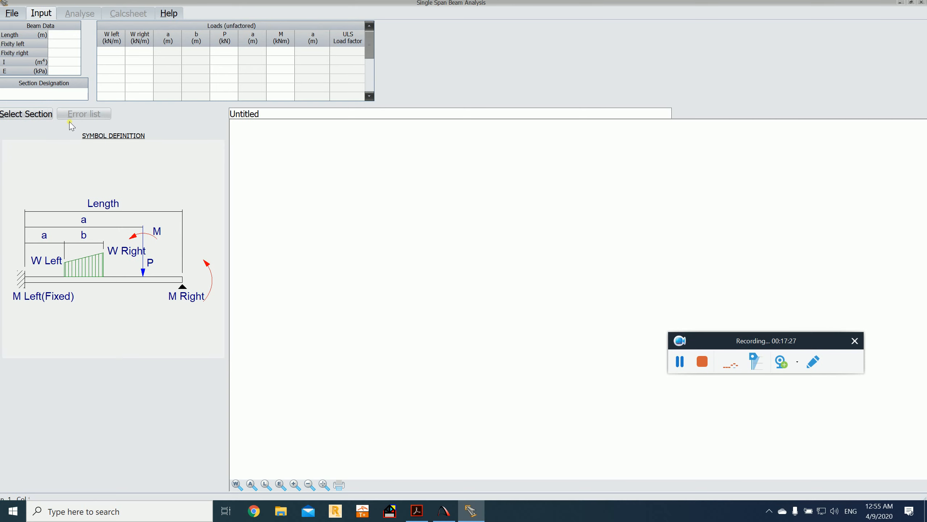
# Step: Consult the single span beam example in the tutorial PDF and set the beam length to 6 m
pyautogui.hotkey('alt', 'Tab')
pyautogui.press('Tab')
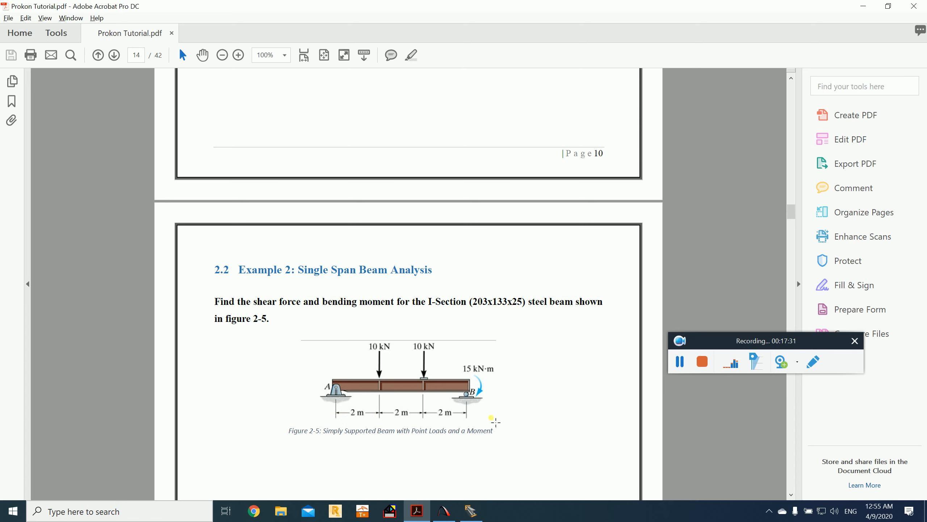
pyautogui.hotkey('alt', 'Tab')
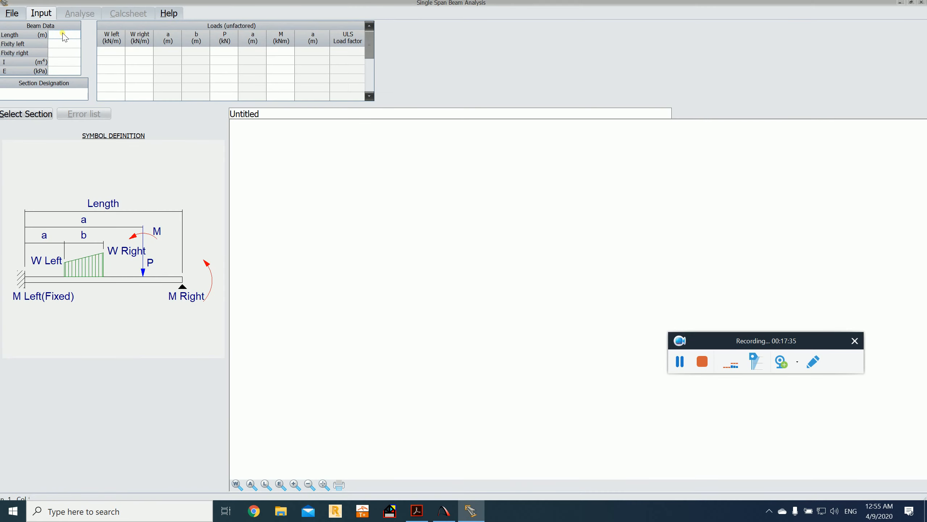
pyautogui.write('6')
pyautogui.press('Return')
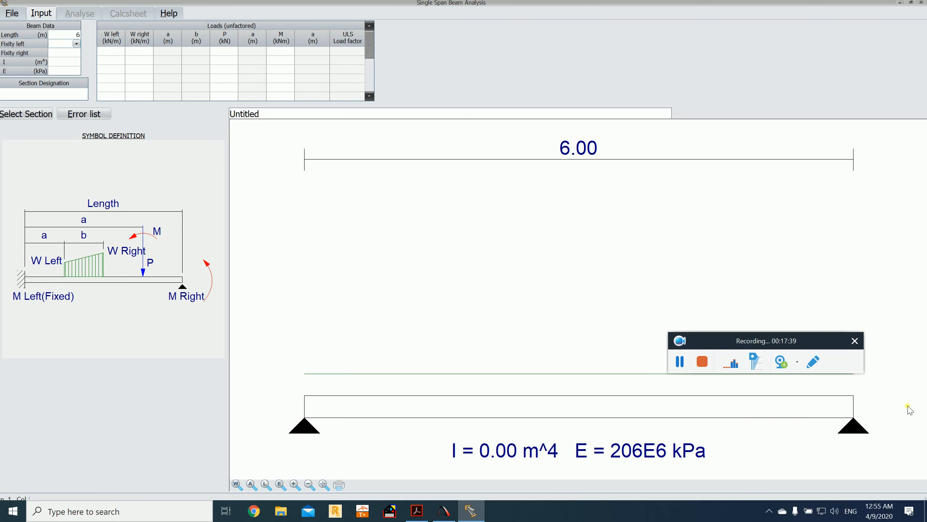
# Step: Set both the left and right fixity of the beam to Pinned, checking the supports in the PDF figure
pyautogui.click(76, 44)
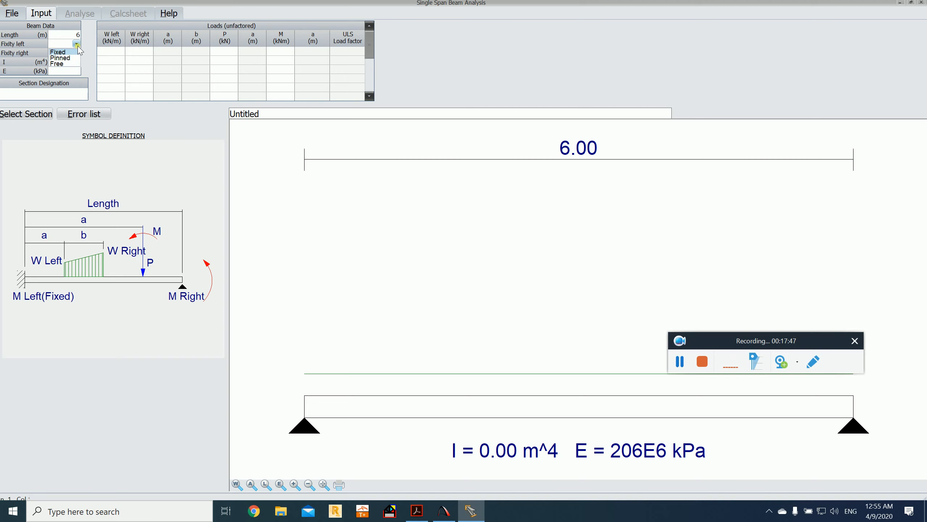
pyautogui.click(77, 44)
pyautogui.click(77, 46)
pyautogui.click(85, 50)
pyautogui.hotkey('alt', 'Tab')
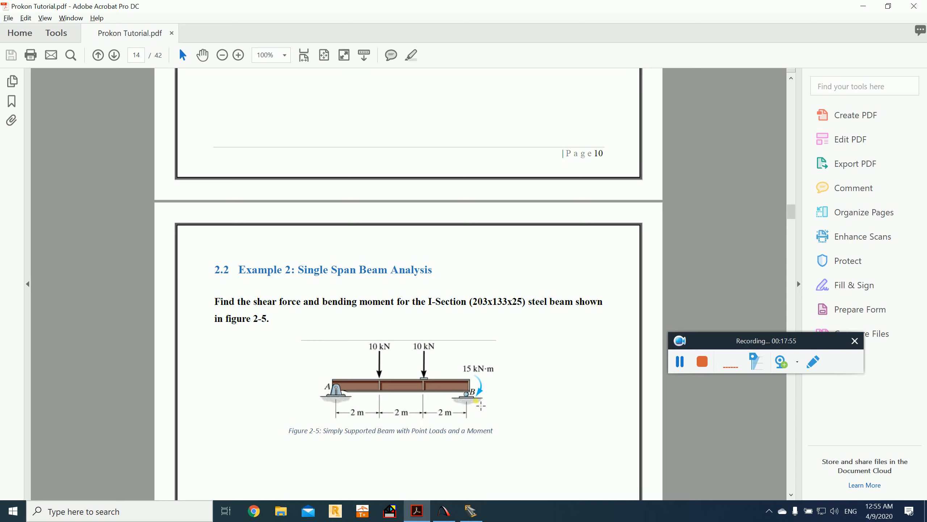
pyautogui.hotkey('alt', 'Tab')
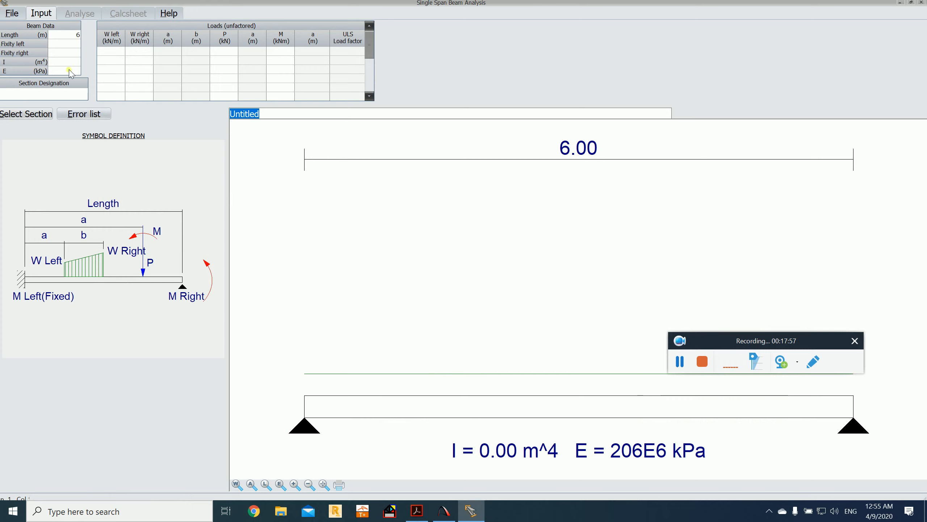
pyautogui.click(78, 46)
pyautogui.click(76, 56)
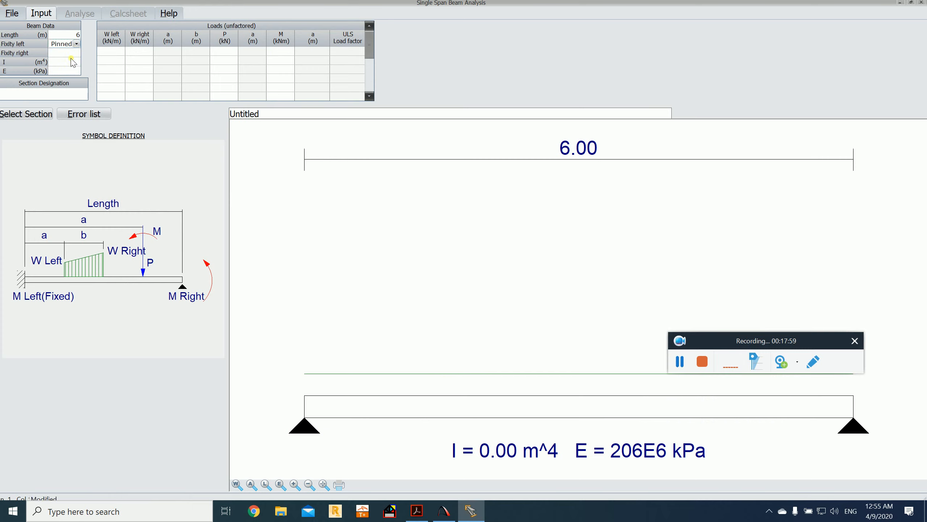
pyautogui.click(77, 55)
pyautogui.click(77, 53)
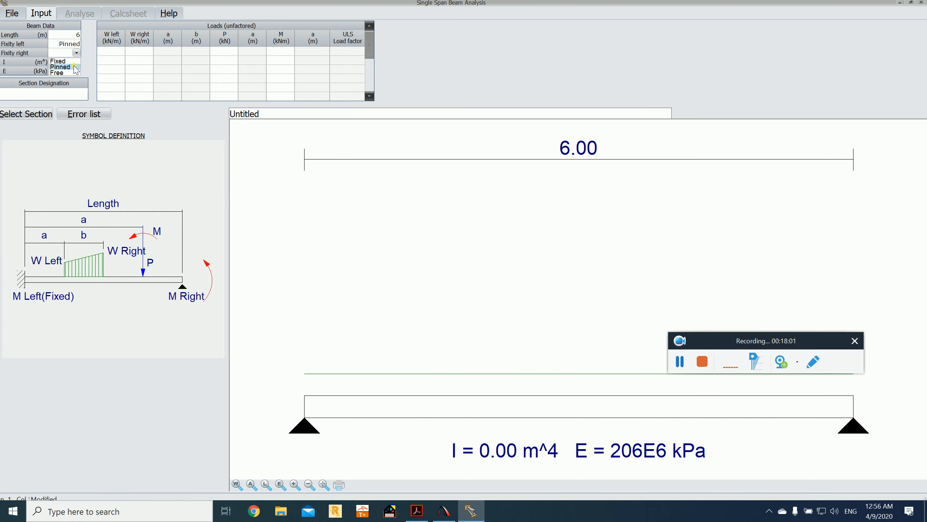
pyautogui.click(66, 67)
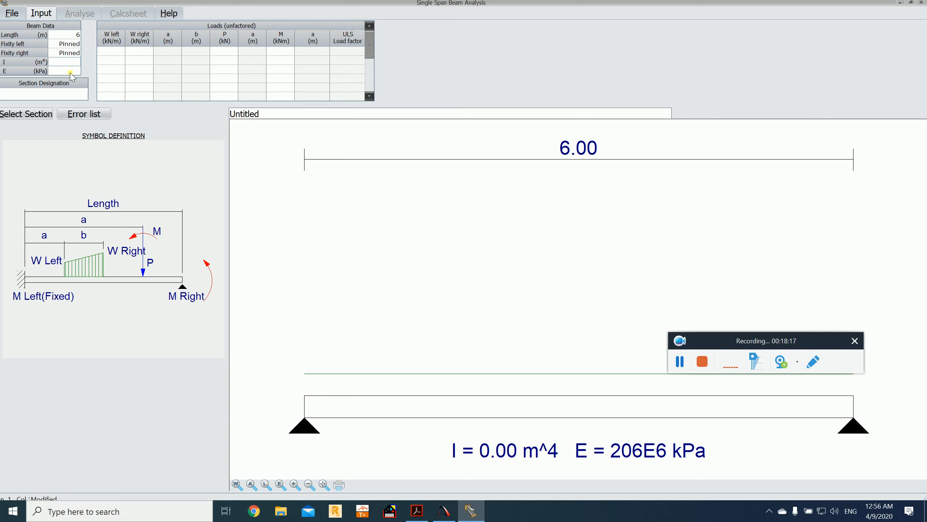
# Step: Assign the 203x133x25 steel I-section from the section database, checking the size given in the PDF example
pyautogui.click(45, 115)
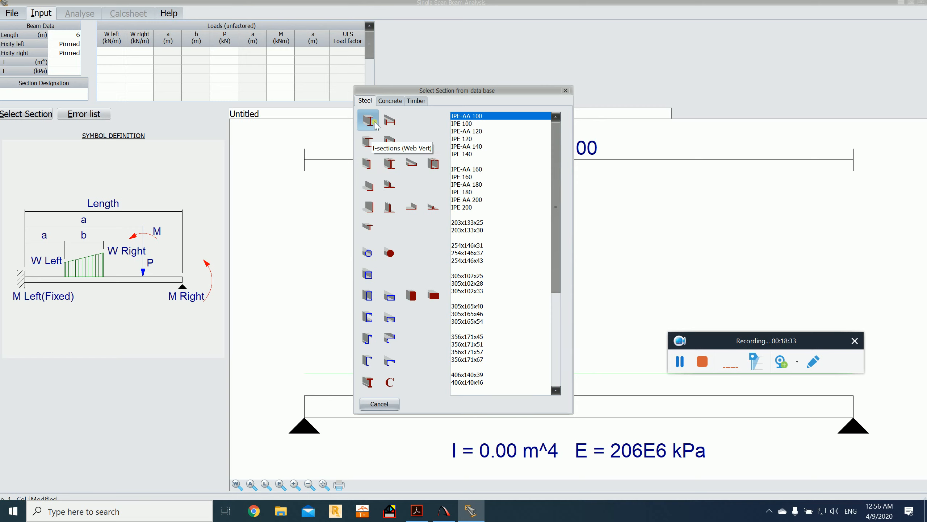
pyautogui.hotkey('alt', 'Tab')
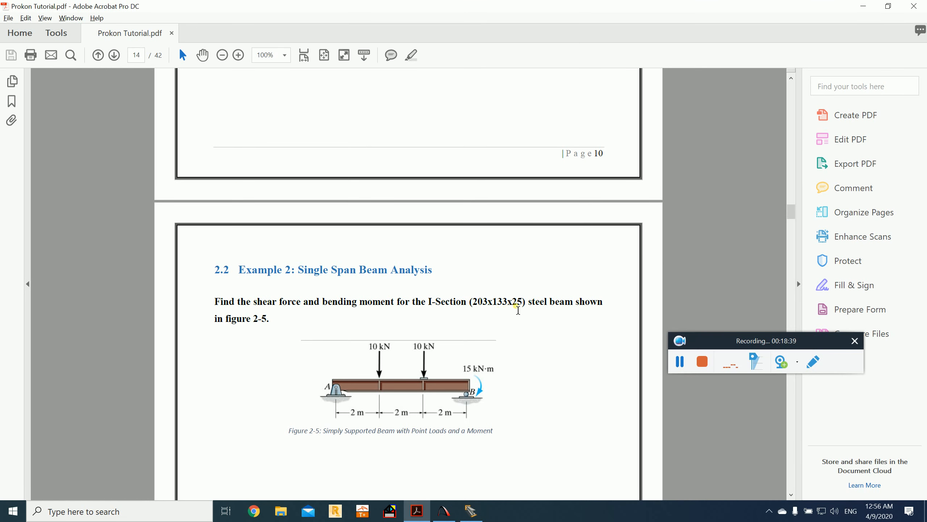
pyautogui.hotkey('alt', 'Tab')
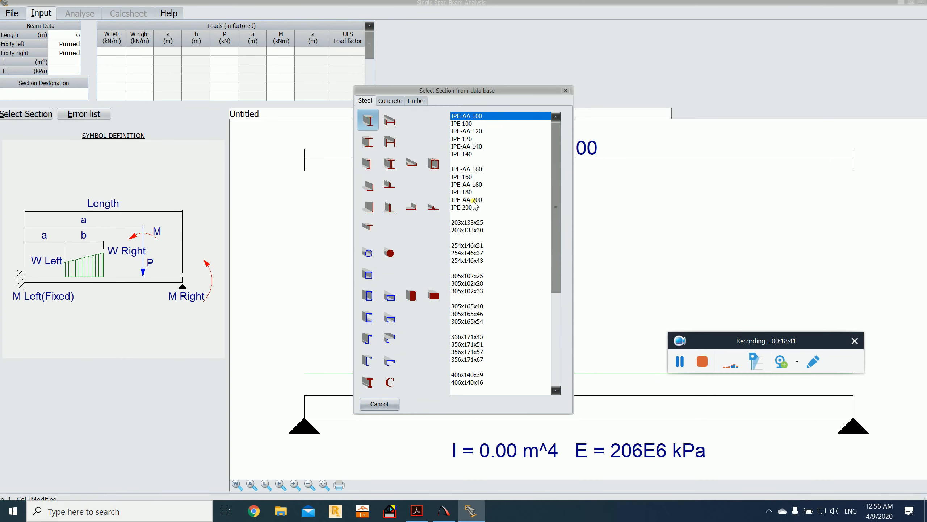
pyautogui.doubleClick(473, 224)
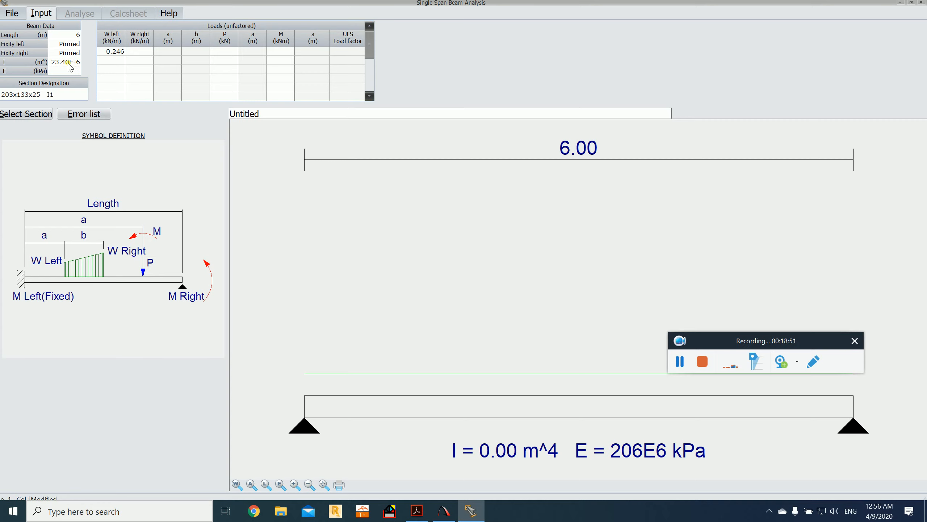
# Step: Set the beam's elastic modulus E to 206E6 kPa
pyautogui.click(77, 72)
pyautogui.click(77, 72)
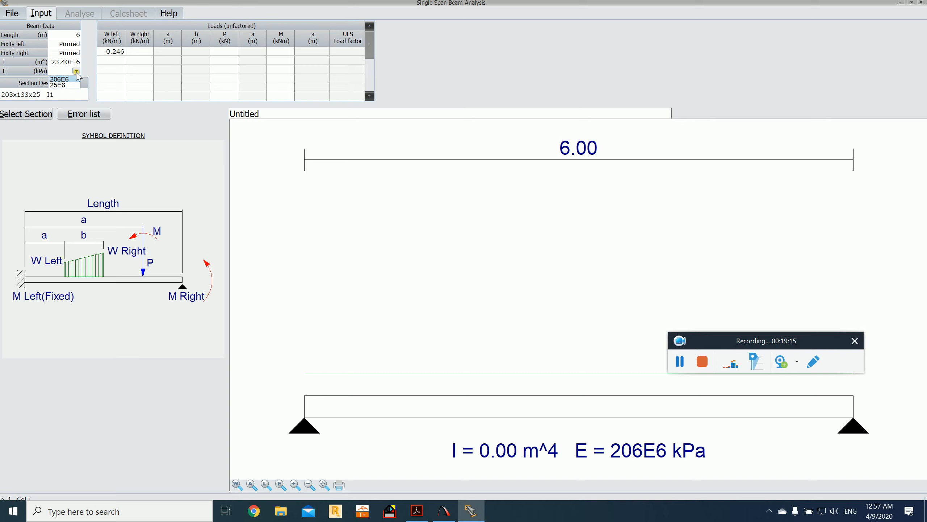
pyautogui.click(62, 79)
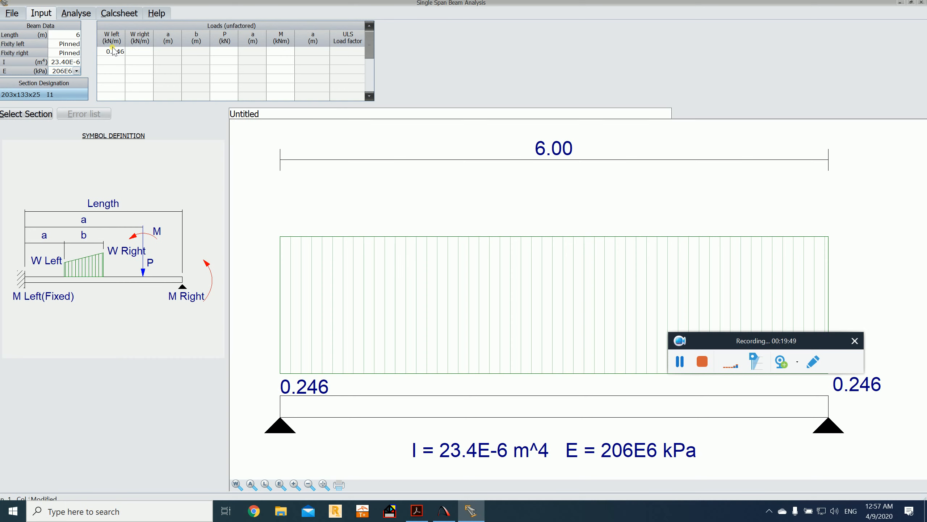
# Step: Examine the loads on the example beam in the tutorial PDF, then return to the beam analysis
pyautogui.hotkey('alt', 'Tab')
pyautogui.hotkey('alt', 'Tab')
pyautogui.hotkey('alt', 'Tab')
pyautogui.hotkey('alt', 'Tab')
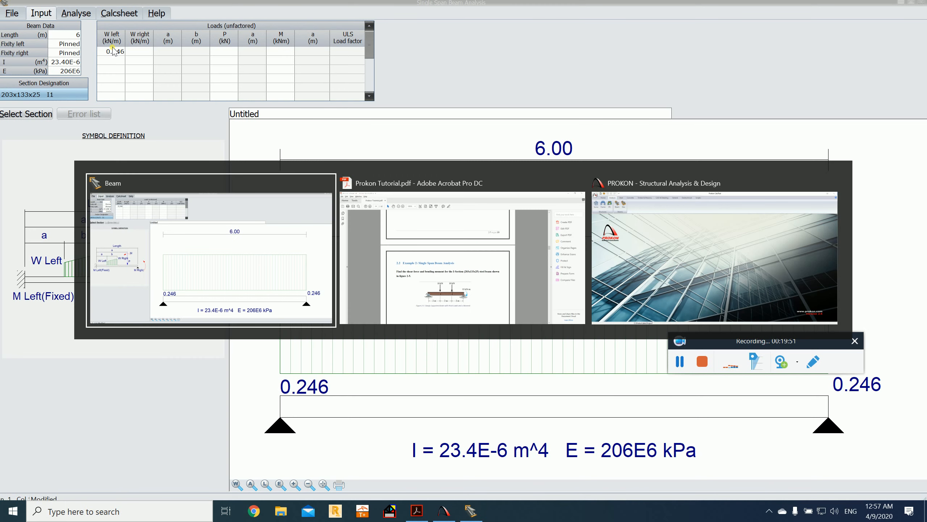
pyautogui.scroll(-3, 337, 227)
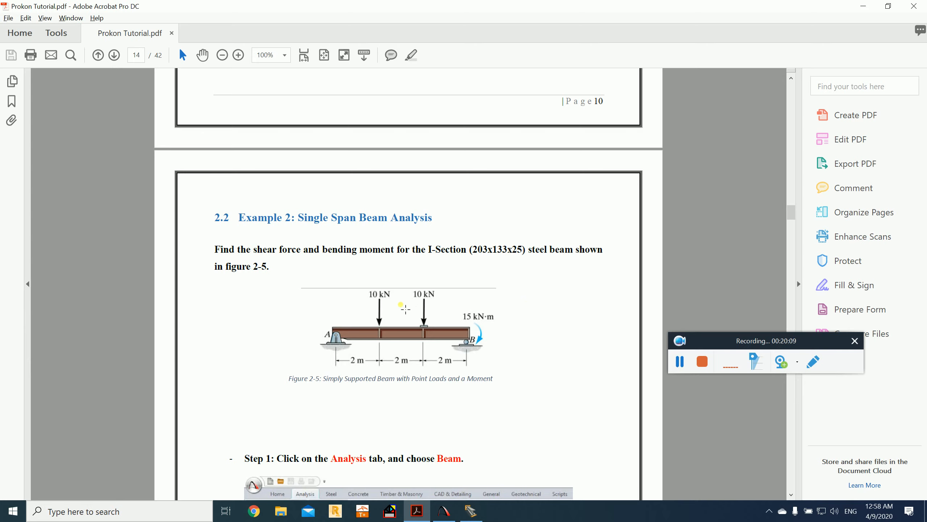
pyautogui.hotkey('alt', 'Tab')
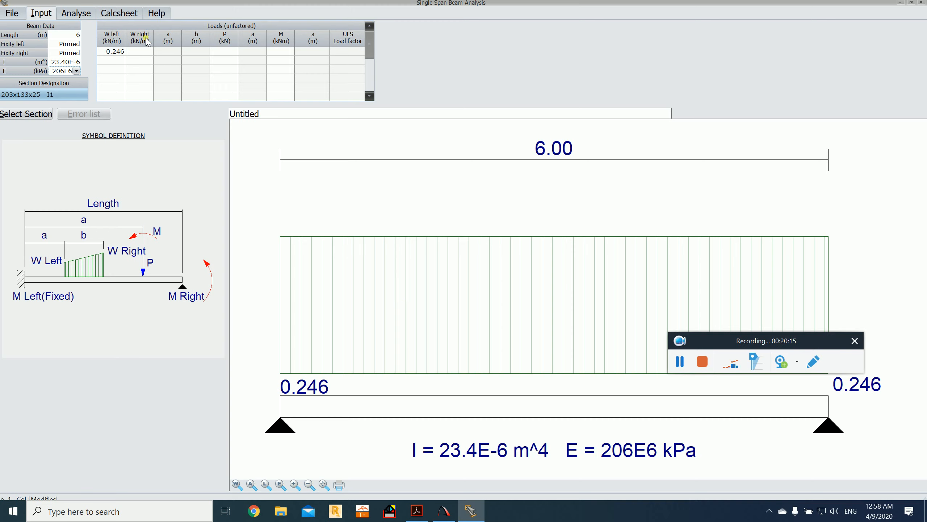
# Step: Add a full-length distributed load of 5 kN/m at both ends in the second load row
pyautogui.click(112, 61)
pyautogui.write('5')
pyautogui.press('Tab')
pyautogui.write('5')
pyautogui.press('Return')
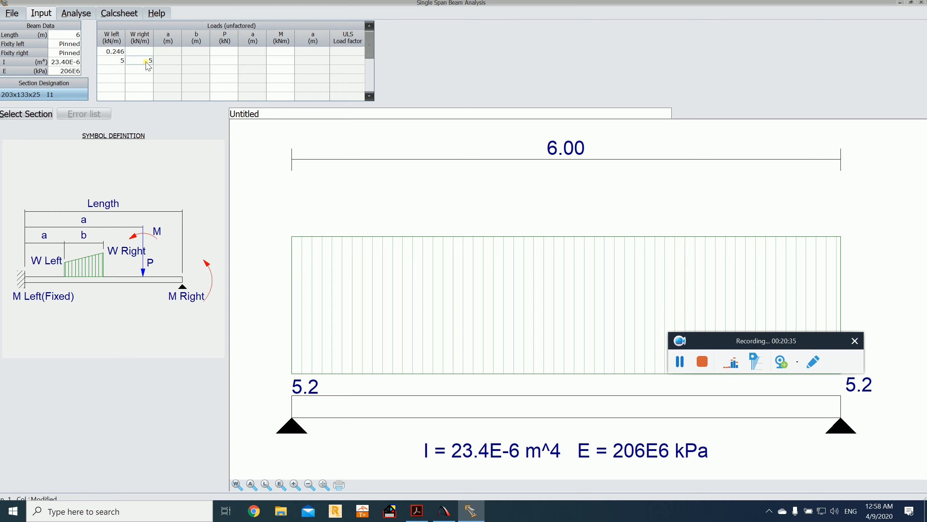
# Step: Make the second distributed load triangular by setting its W left value to 0 kN/m
pyautogui.click(120, 62)
pyautogui.write('0')
pyautogui.press('Return')
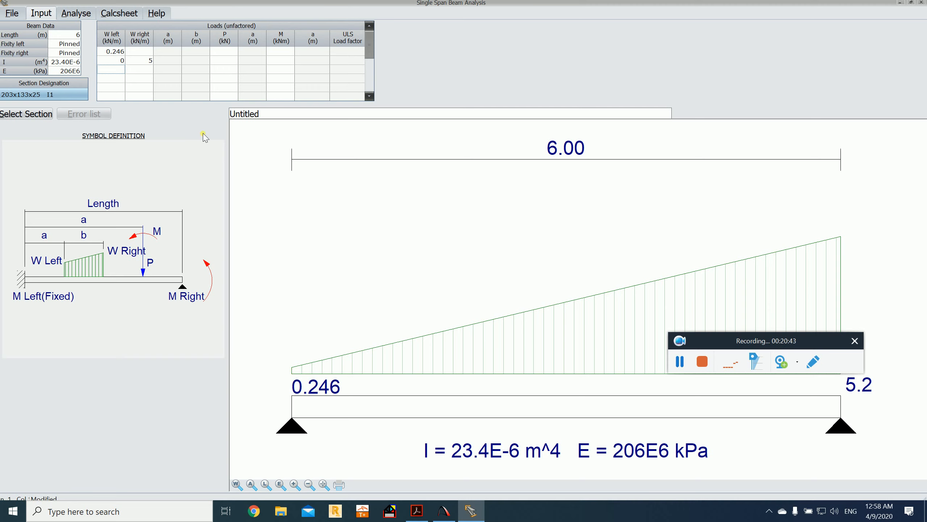
pyautogui.moveTo(718, 332); pyautogui.dragTo(596, 477)
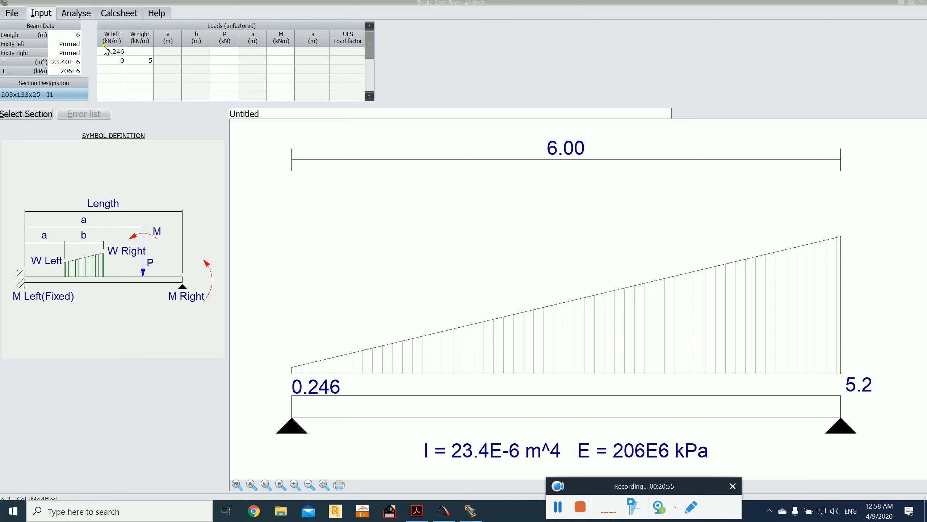
# Step: Delete the triangular distributed load from the second load row
pyautogui.click(121, 63)
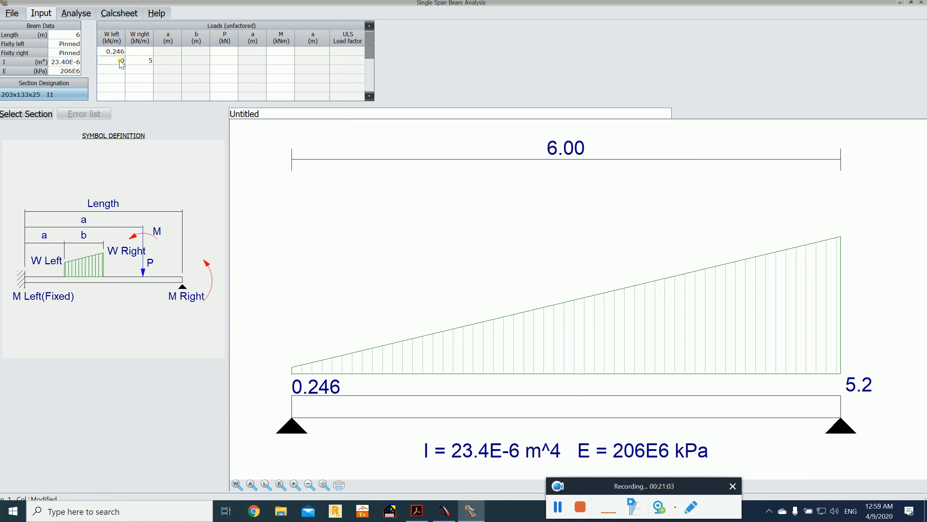
pyautogui.click(137, 62)
pyautogui.press('Delete')
pyautogui.press('Return')
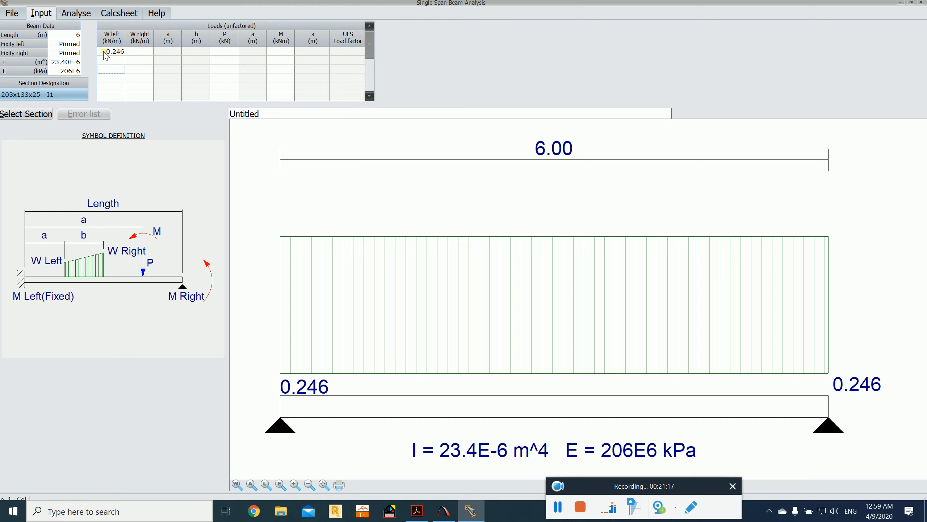
# Step: Add a uniform 3 kN/m partial load in the second row, starting at 2 m and extending over 3 m
pyautogui.click(122, 62)
pyautogui.write('3')
pyautogui.click(140, 63)
pyautogui.write('3')
pyautogui.press('Tab')
pyautogui.write('2')
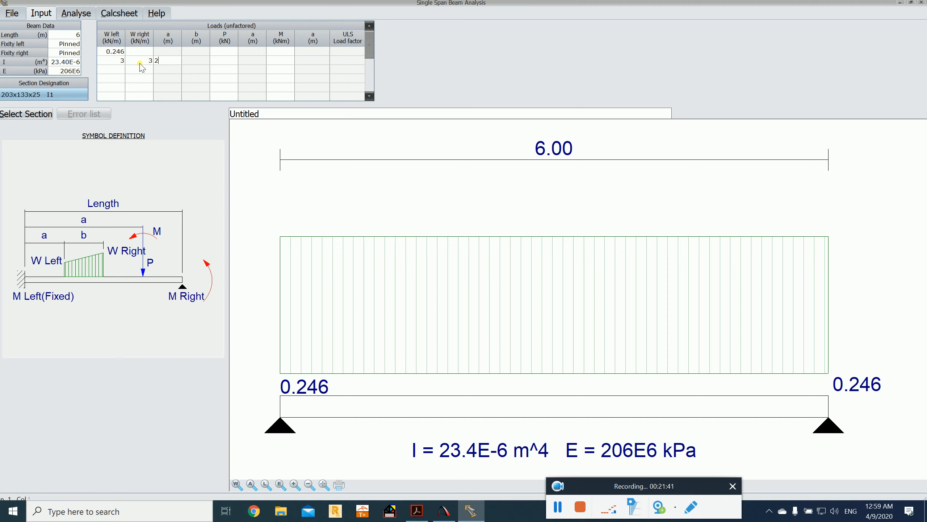
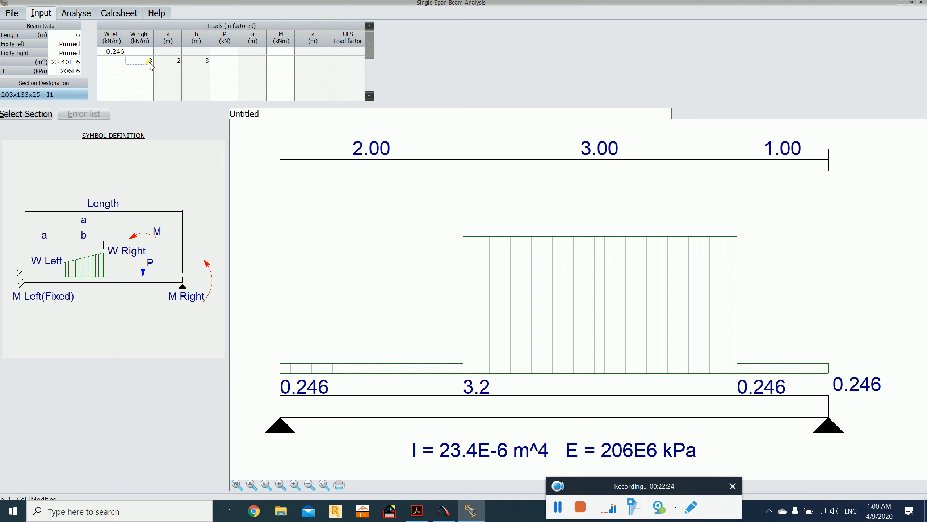
# Step: Clear all values of the partial distributed load from the second load row
pyautogui.press('Delete')
pyautogui.click(170, 61)
pyautogui.press('Delete')
pyautogui.click(199, 62)
pyautogui.press('Delete')
pyautogui.click(161, 62)
pyautogui.press('Return')
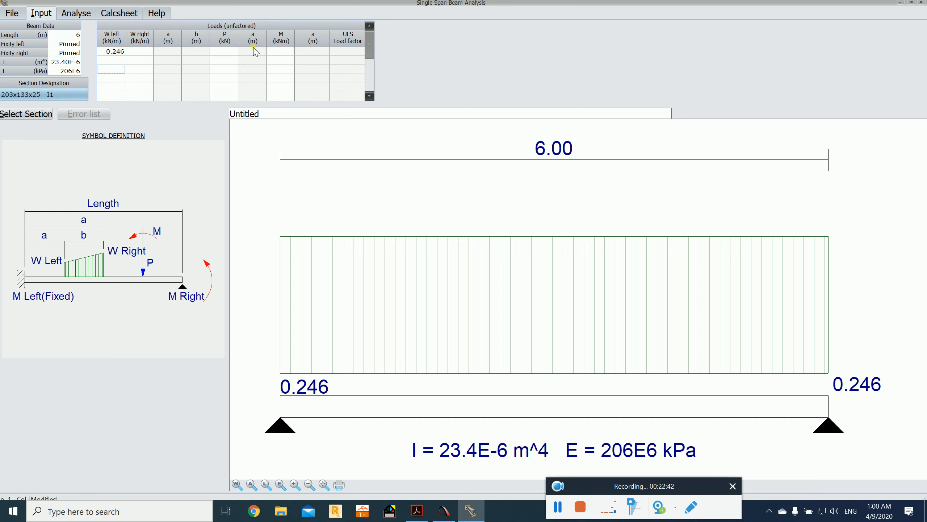
# Step: Add a 10 kN point load at 2 m in the first load row, following the PDF figure
pyautogui.click(226, 52)
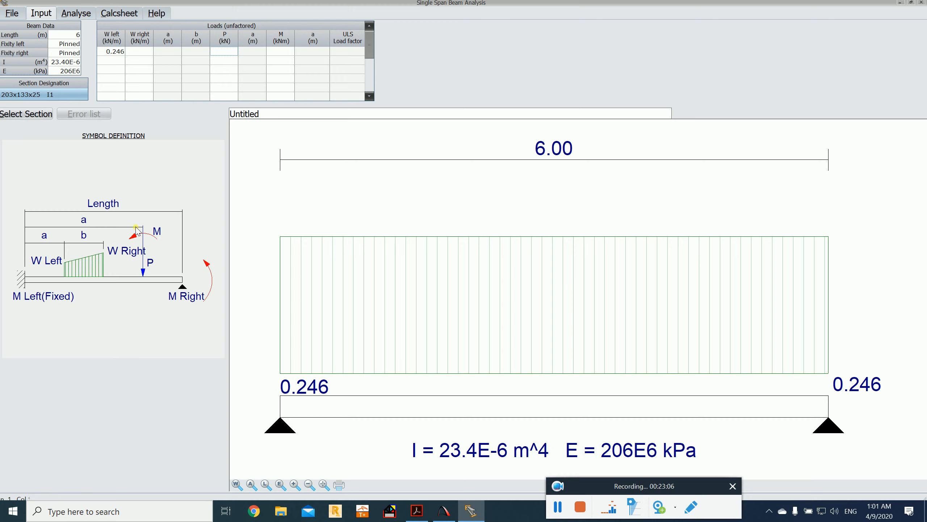
pyautogui.hotkey('alt', 'Tab')
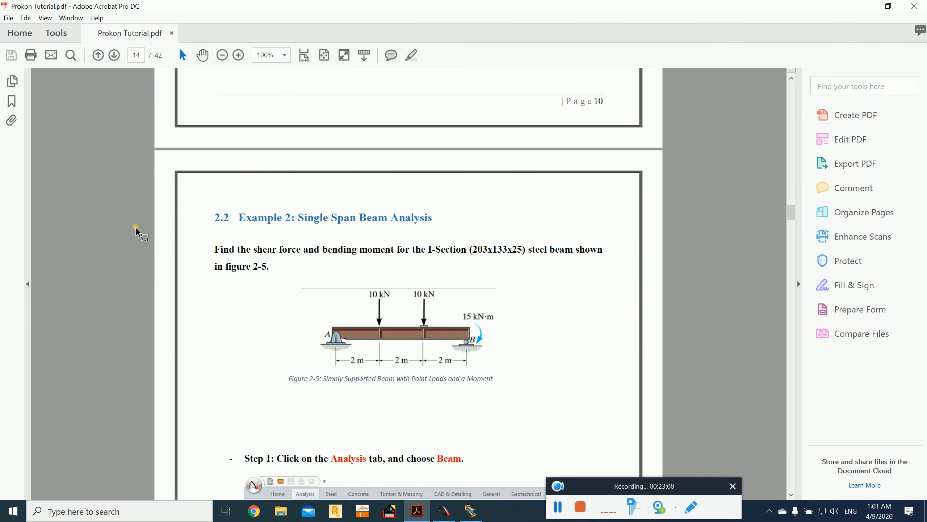
pyautogui.hotkey('alt', 'Tab')
pyautogui.write('1')
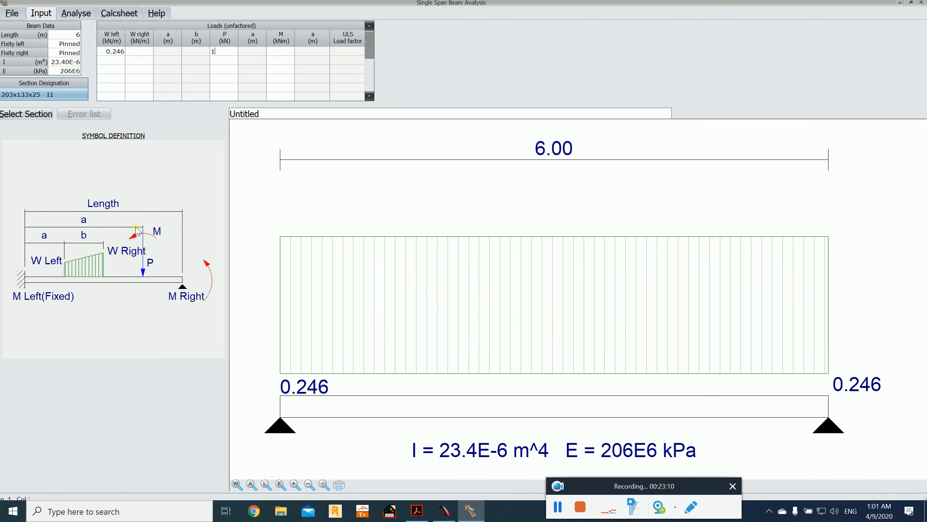
pyautogui.write('0')
pyautogui.press('Tab')
pyautogui.hotkey('alt', 'Tab')
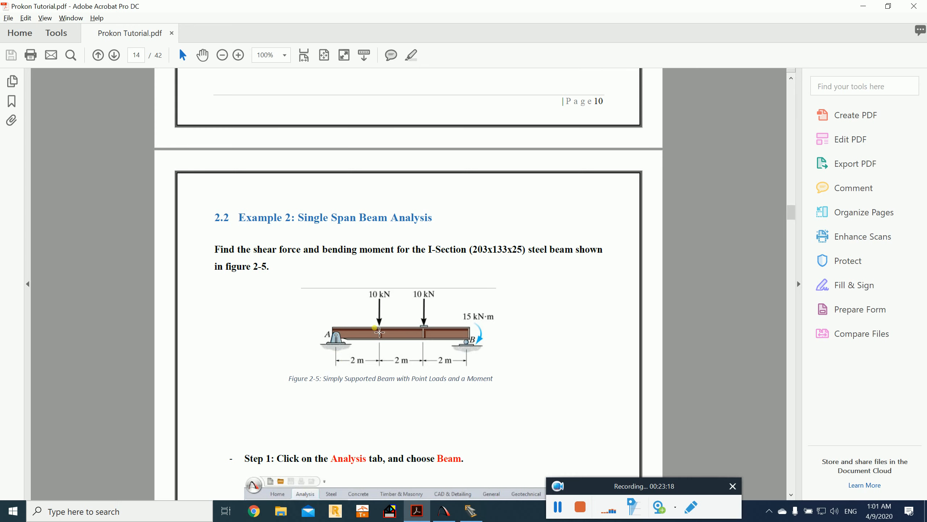
pyautogui.hotkey('alt', 'Tab')
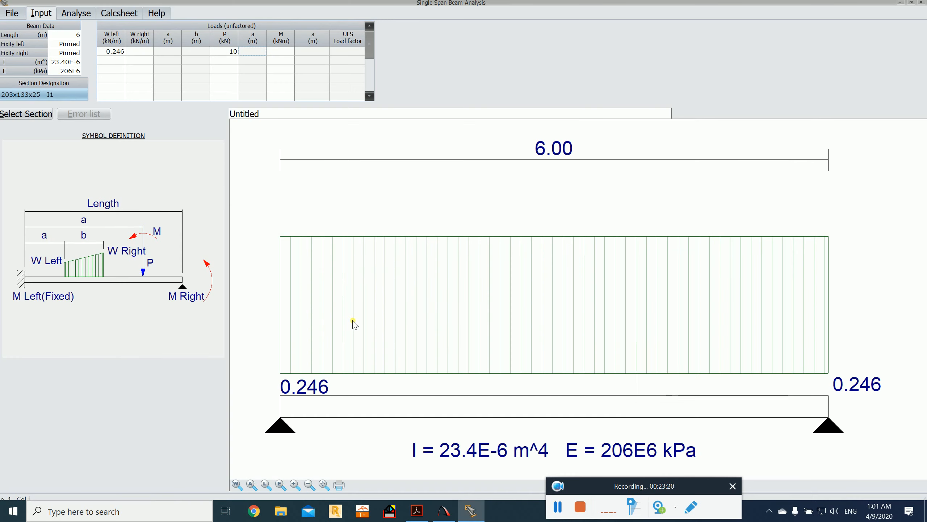
pyautogui.write('2')
pyautogui.press('Return')
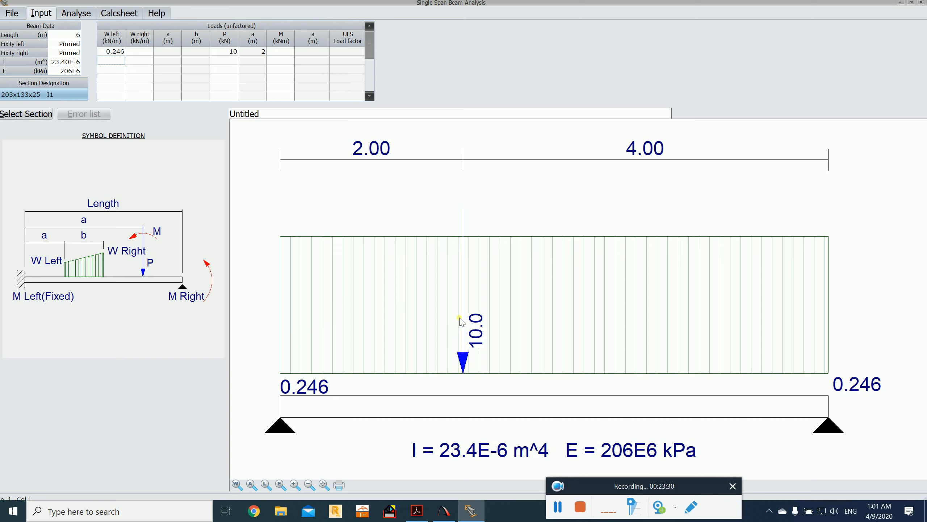
# Step: Add a second 10 kN point load at 4 m in the second load row
pyautogui.click(230, 62)
pyautogui.write('10')
pyautogui.press('Tab')
pyautogui.write('4')
pyautogui.press('Return')
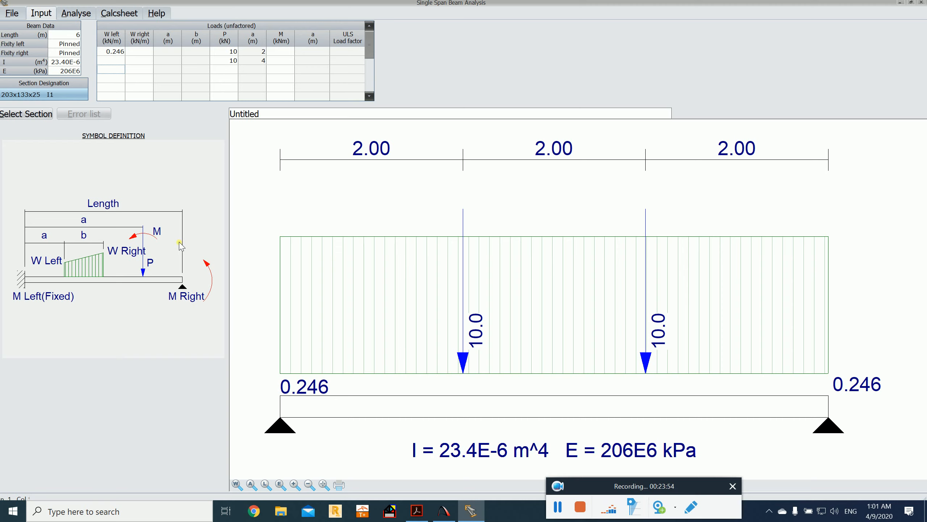
# Step: Add a -15 kNm moment at 6 m in the first load row, following the PDF figure
pyautogui.hotkey('alt', 'Tab')
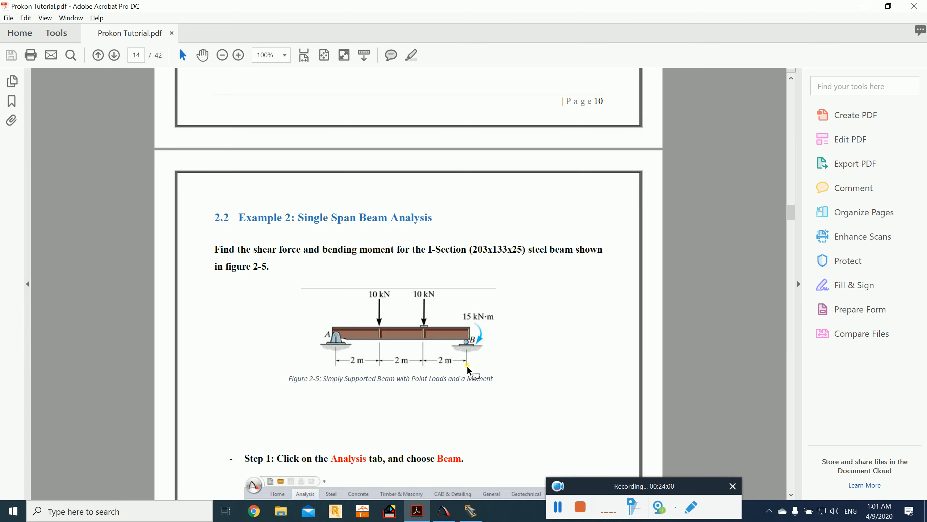
pyautogui.hotkey('alt', 'Tab')
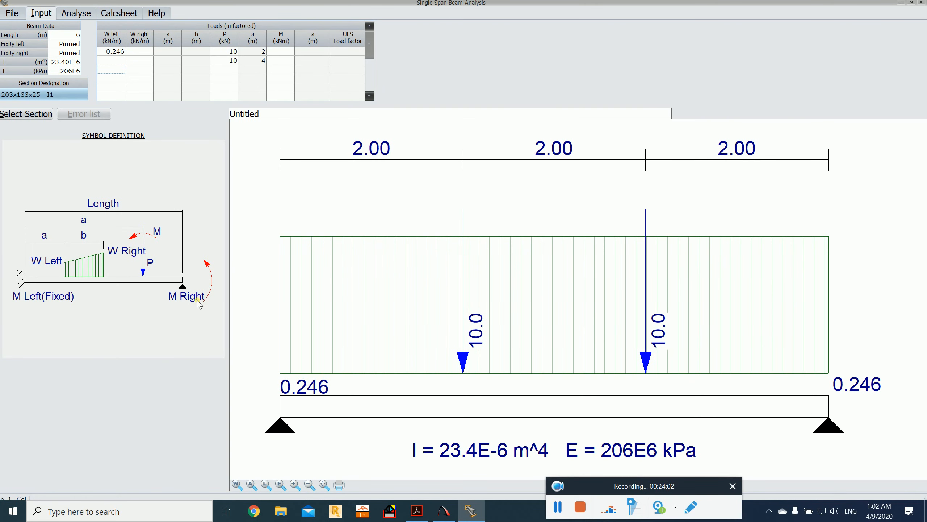
pyautogui.click(280, 53)
pyautogui.write('-15')
pyautogui.hotkey('alt', 'Tab')
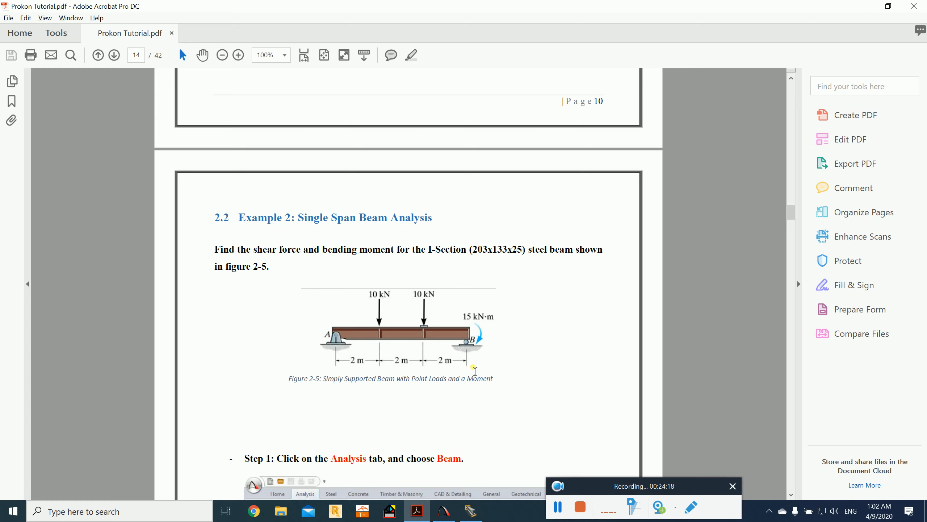
pyautogui.hotkey('alt', 'Tab')
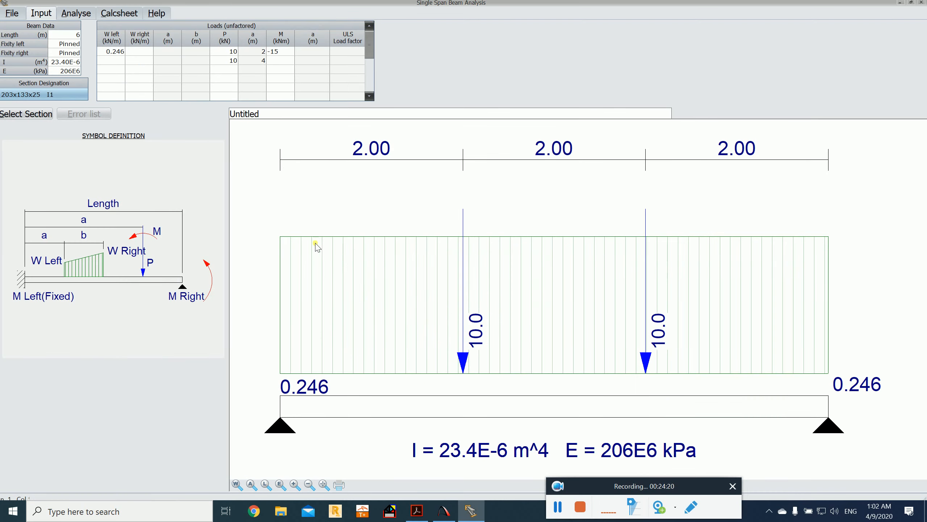
pyautogui.click(291, 50)
pyautogui.write('-15')
pyautogui.click(305, 52)
pyautogui.write('6')
pyautogui.press('Return')
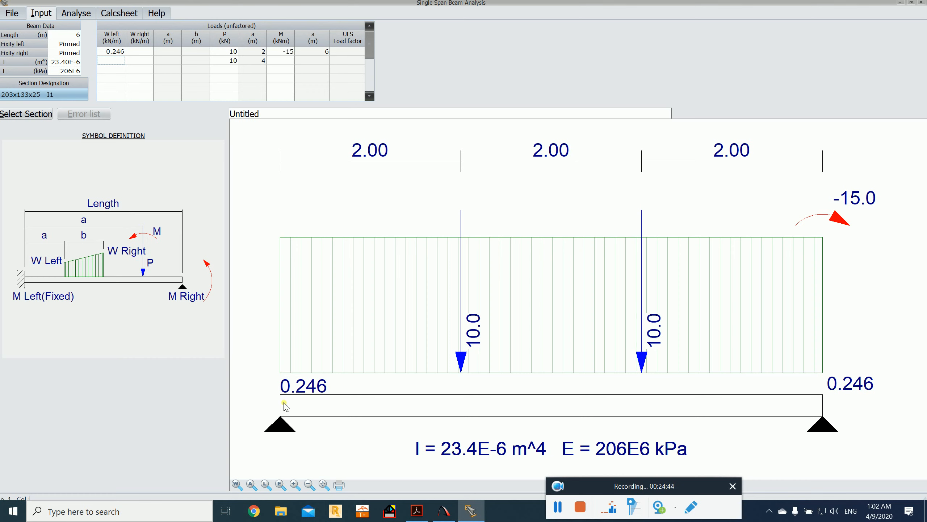
# Step: Analyse the beam and review the input tables, shear force, bending moment and deflection diagrams in its calculation sheet
pyautogui.click(77, 18)
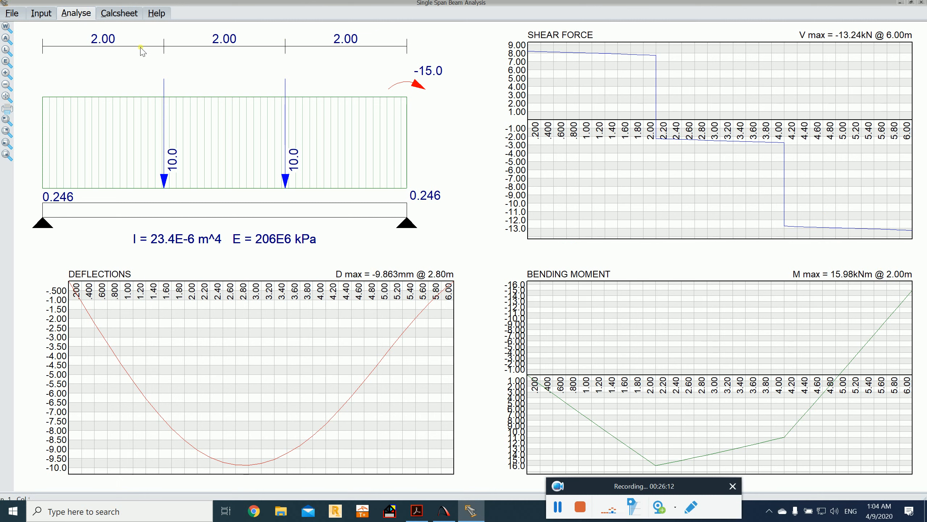
pyautogui.click(130, 23)
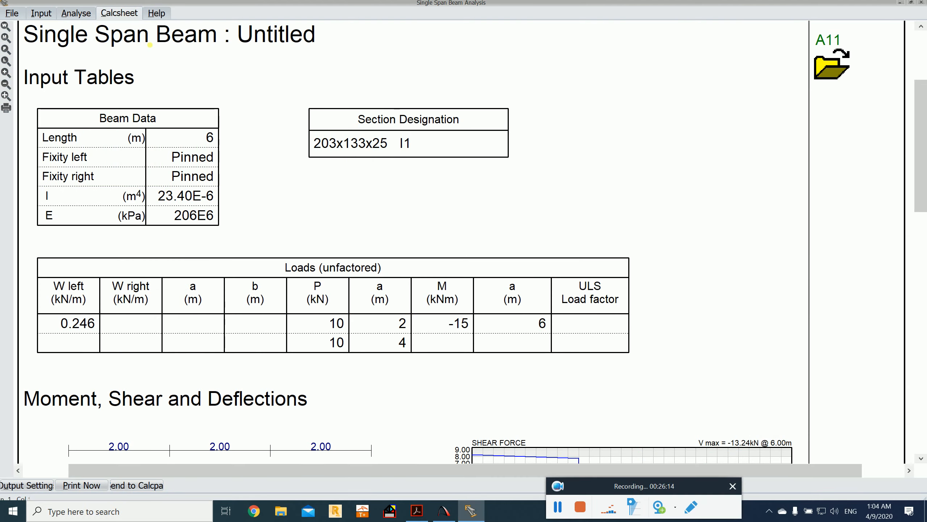
pyautogui.scroll(-5, 201, 114)
pyautogui.scroll(-5, 204, 119)
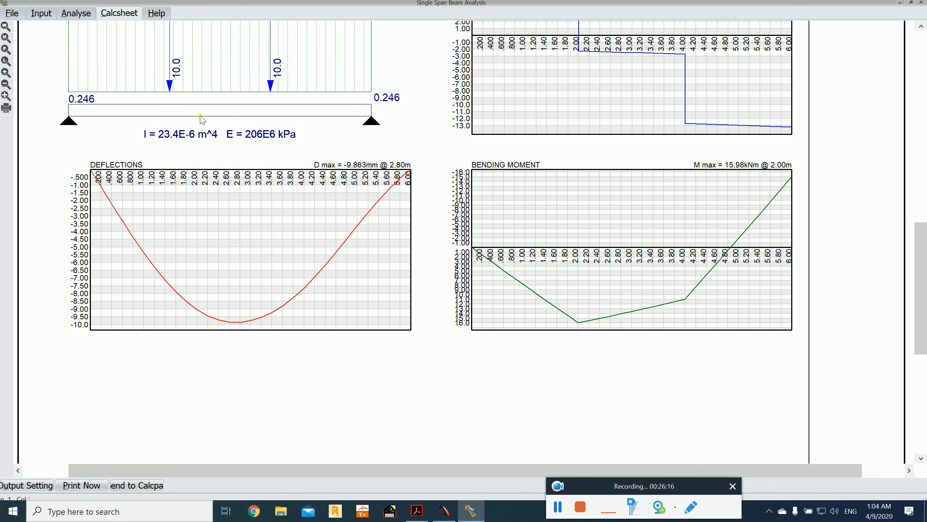
pyautogui.scroll(-10, 201, 117)
pyautogui.scroll(12, 200, 118)
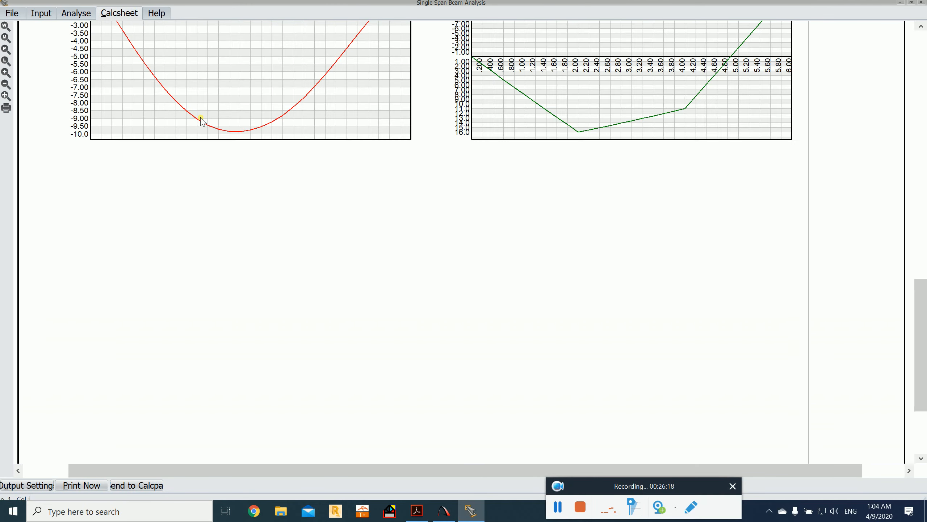
pyautogui.scroll(10, 201, 118)
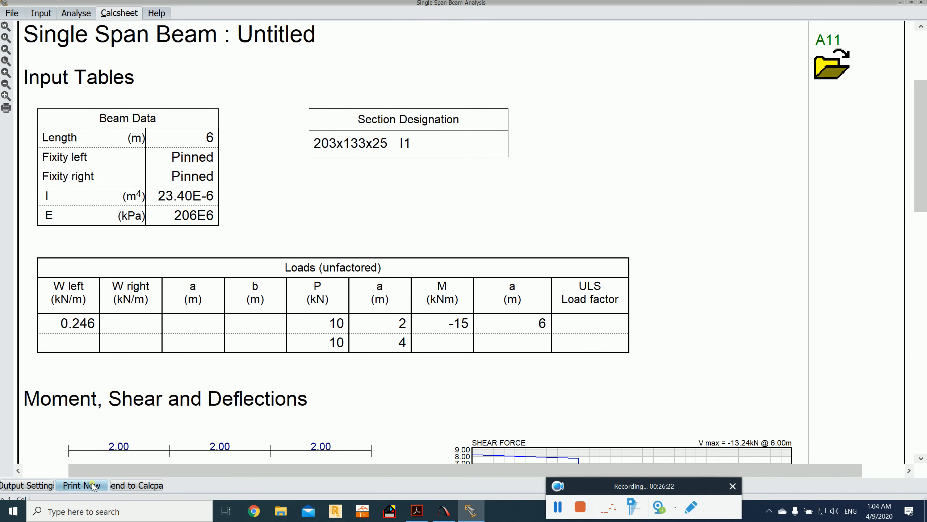
pyautogui.scroll(4, 163, 347)
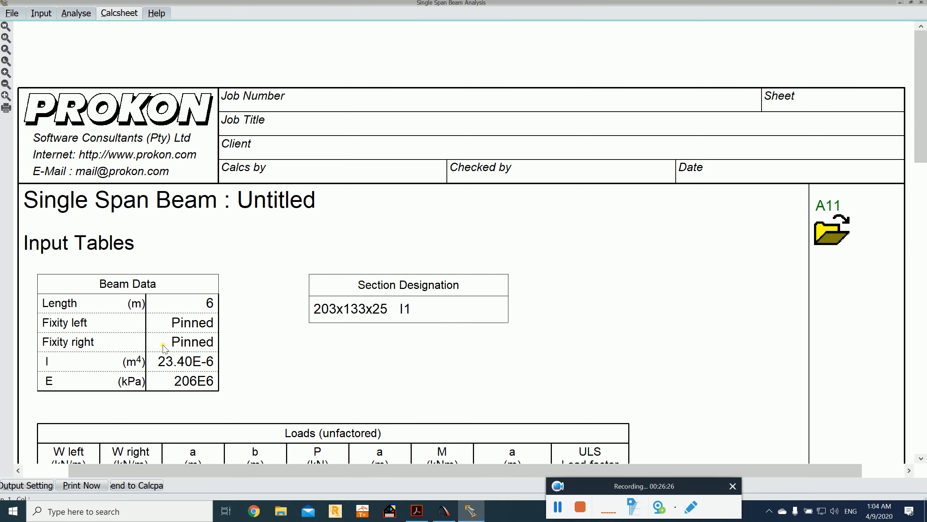
pyautogui.click(563, 512)
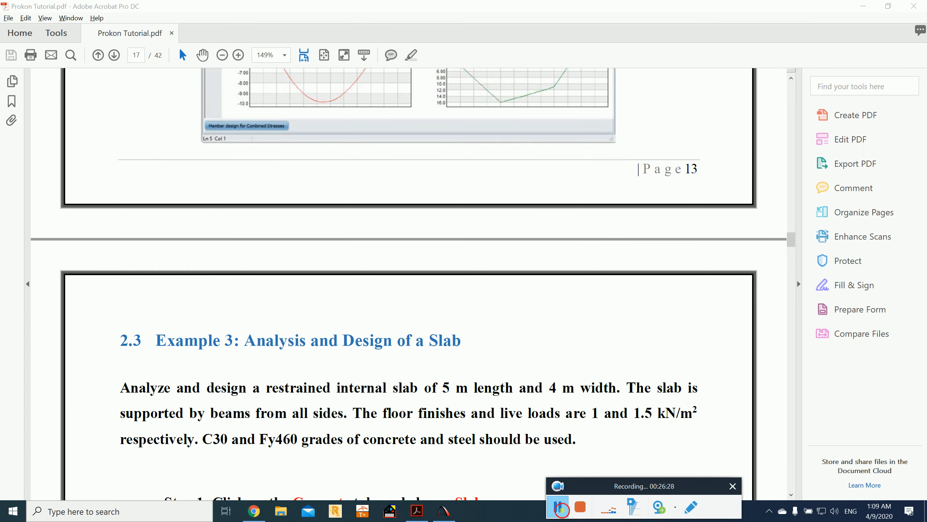
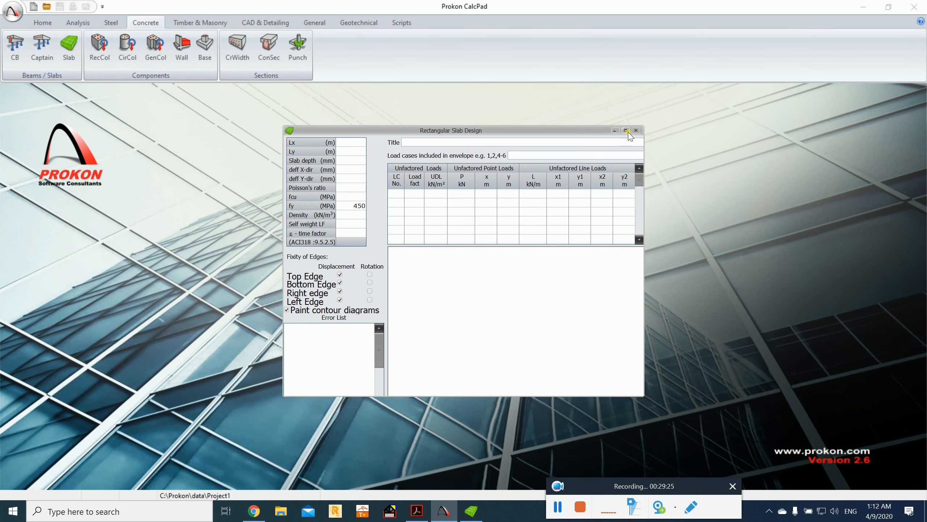
# Step: Maximize the Rectangular Slab Design window and choose BS8110 - 1997 as the concrete design code
pyautogui.click(626, 130)
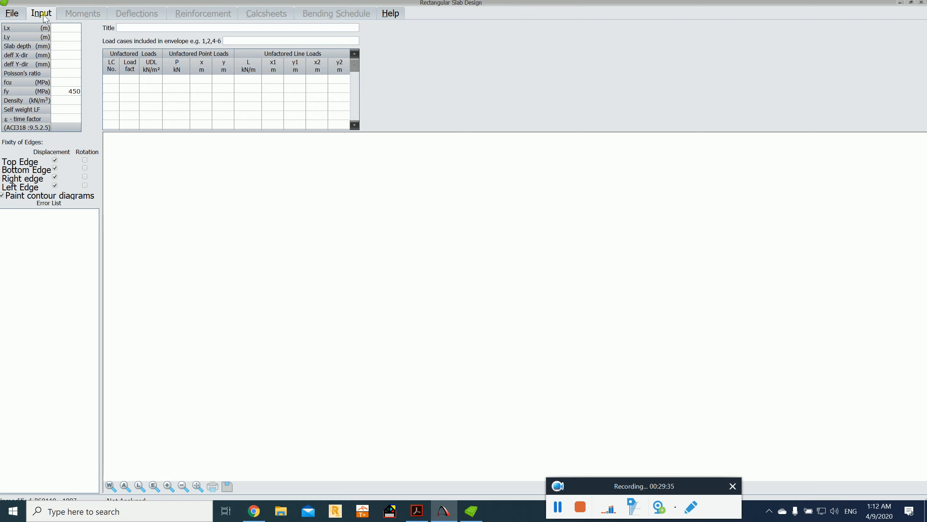
pyautogui.click(15, 14)
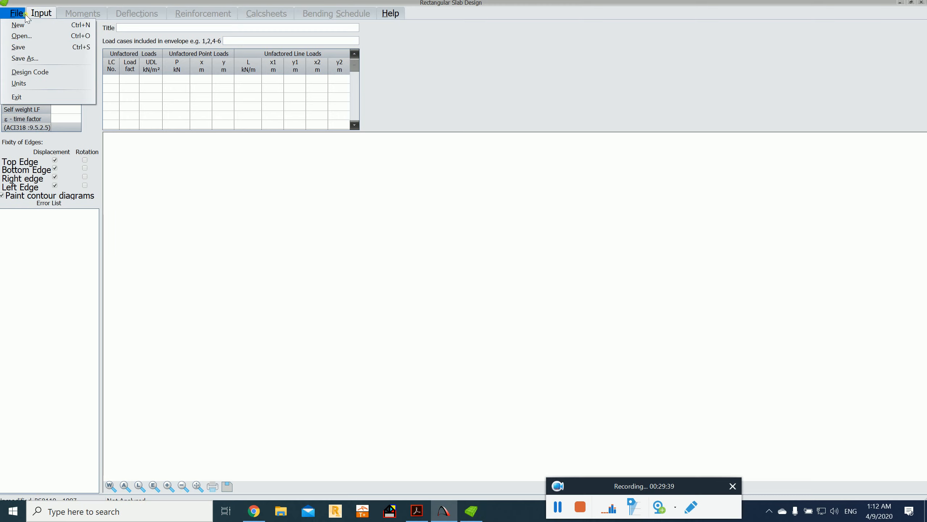
pyautogui.click(35, 74)
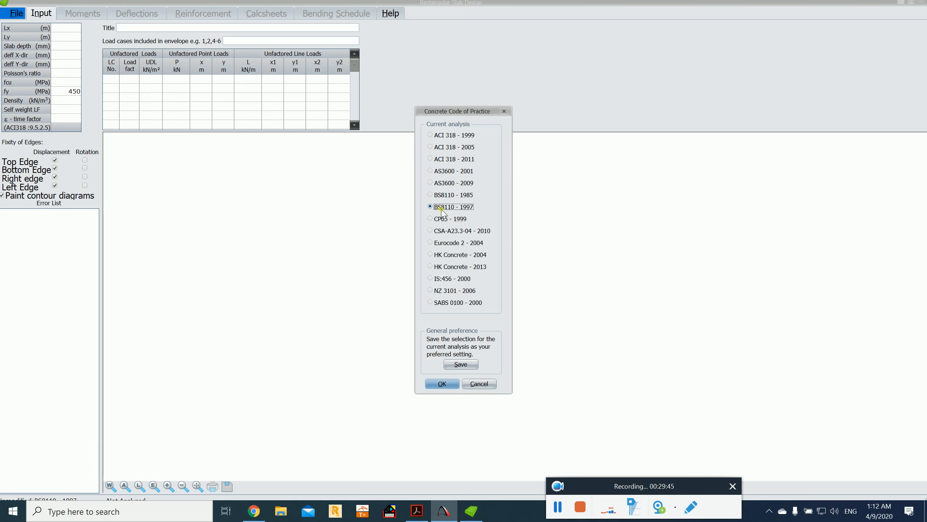
pyautogui.click(455, 385)
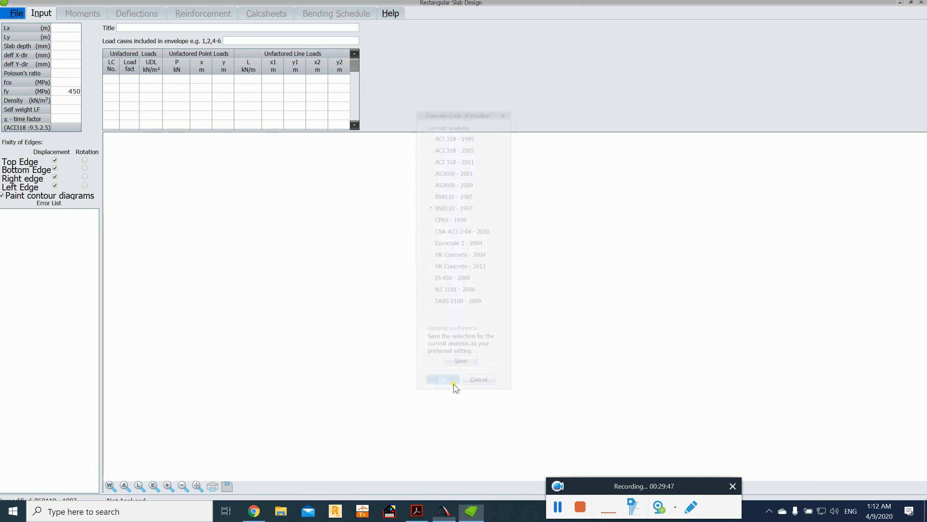
# Step: Set the slab dimensions to Lx 4 m and Ly 5 m
pyautogui.click(71, 29)
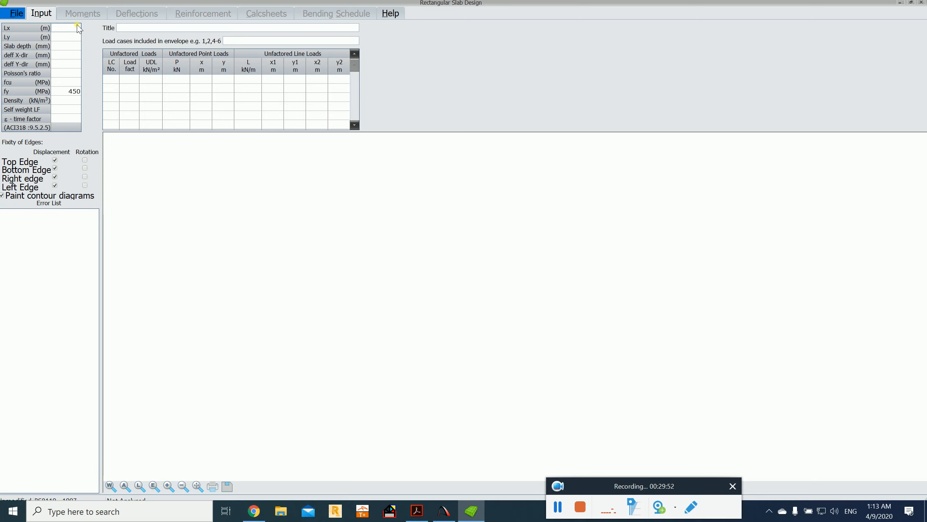
pyautogui.write('4')
pyautogui.press('Return')
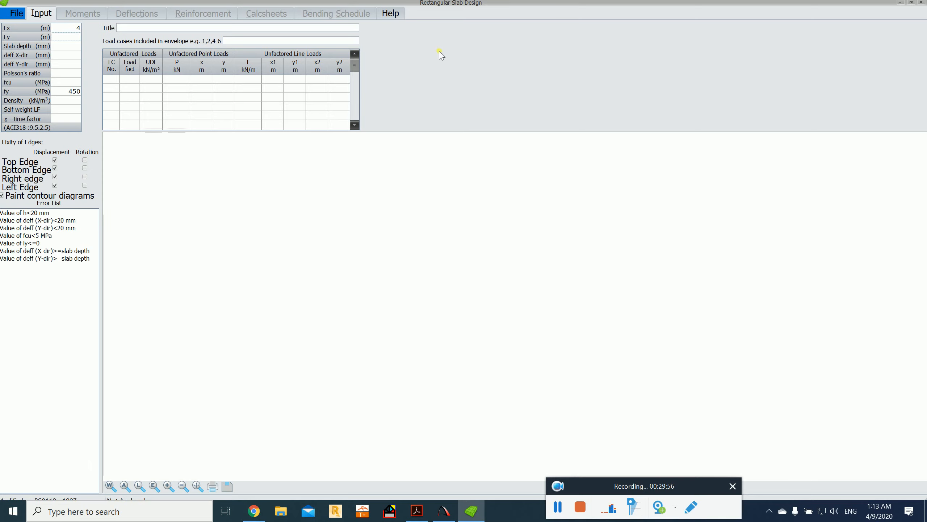
pyautogui.write('5')
pyautogui.press('Return')
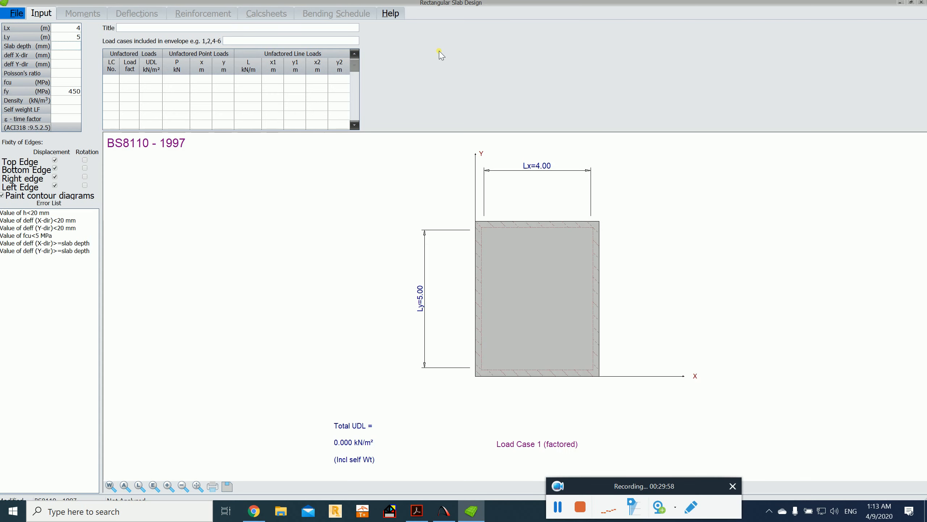
# Step: Switch to the Prokon Tutorial PDF, check Example 3's slab dimensions, loads and material grades, and return to the slab design
pyautogui.hotkey('alt', 'Tab')
pyautogui.hotkey('alt', 'Tab')
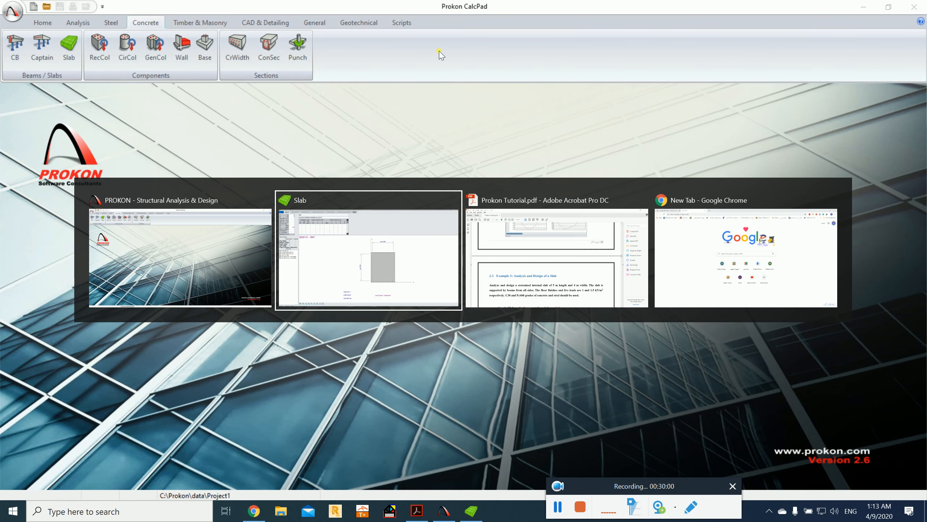
pyautogui.hotkey('alt', 'Tab')
pyautogui.hotkey('alt', 'Tab')
pyautogui.hotkey('alt', 'Tab')
pyautogui.hotkey('alt', 'Tab')
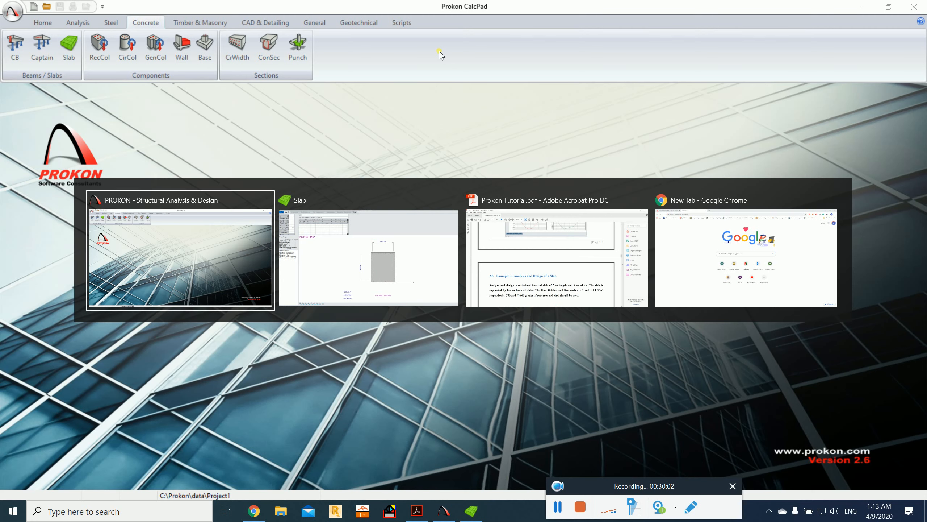
pyautogui.hotkey('alt', 'Tab')
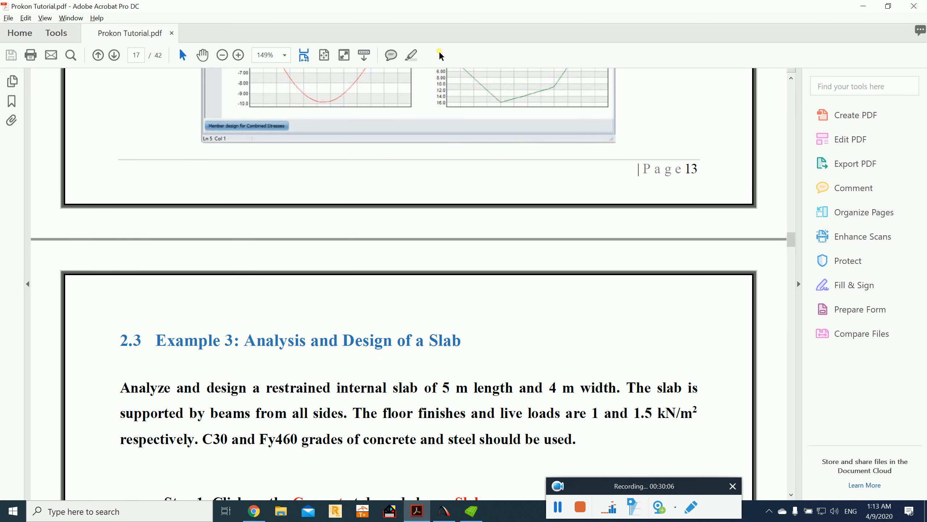
pyautogui.scroll(-5, 409, 89)
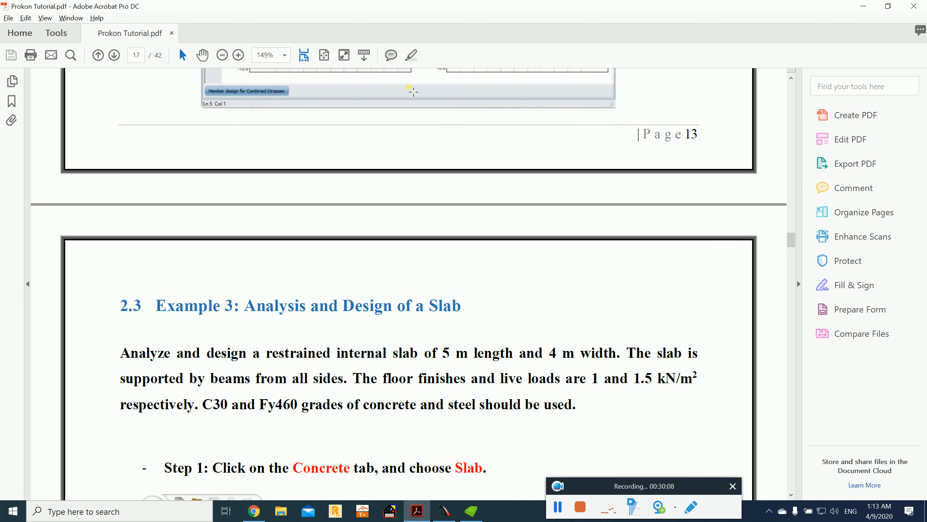
pyautogui.scroll(-2, 410, 92)
pyautogui.scroll(6, 418, 113)
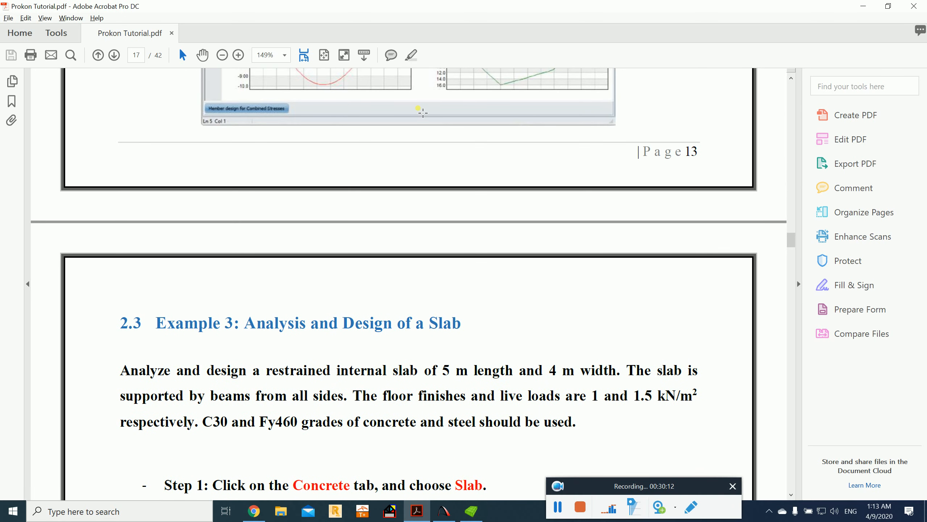
pyautogui.scroll(1, 423, 114)
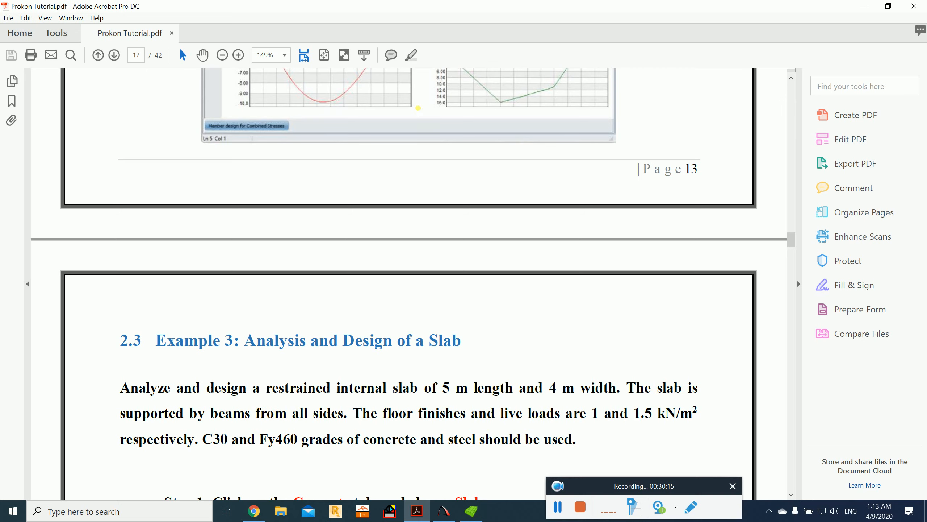
pyautogui.hotkey('alt', 'Tab')
pyautogui.hotkey('alt', 'Tab')
pyautogui.hotkey('alt', 'Tab')
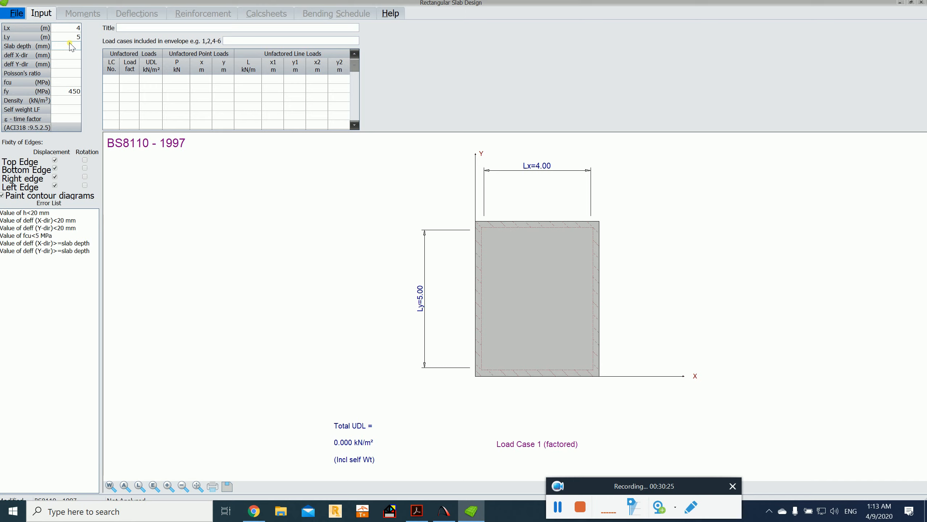
# Step: Set the slab depth to 150 mm and the effective depths to 125 mm in X and 115 mm in Y
pyautogui.click(70, 46)
pyautogui.write('150')
pyautogui.press('Return')
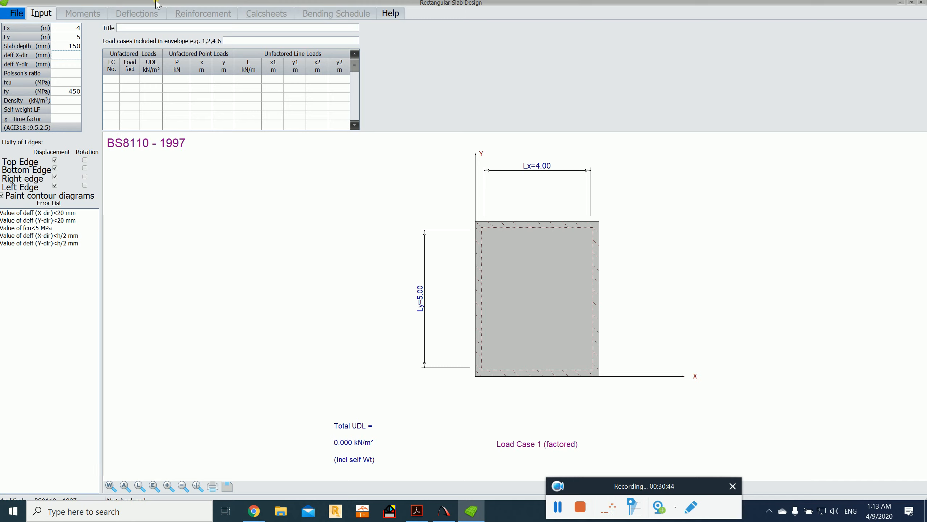
pyautogui.write('125')
pyautogui.press('Return')
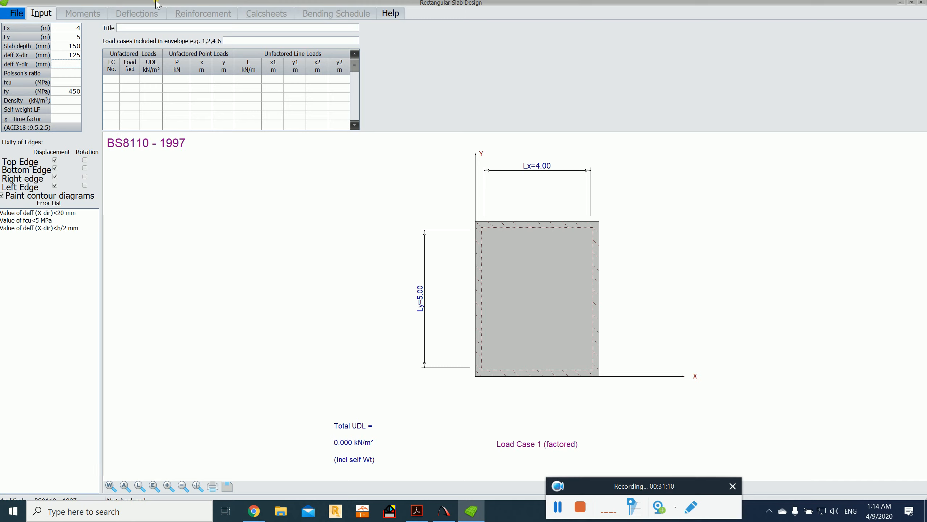
pyautogui.write('115')
pyautogui.press('Return')
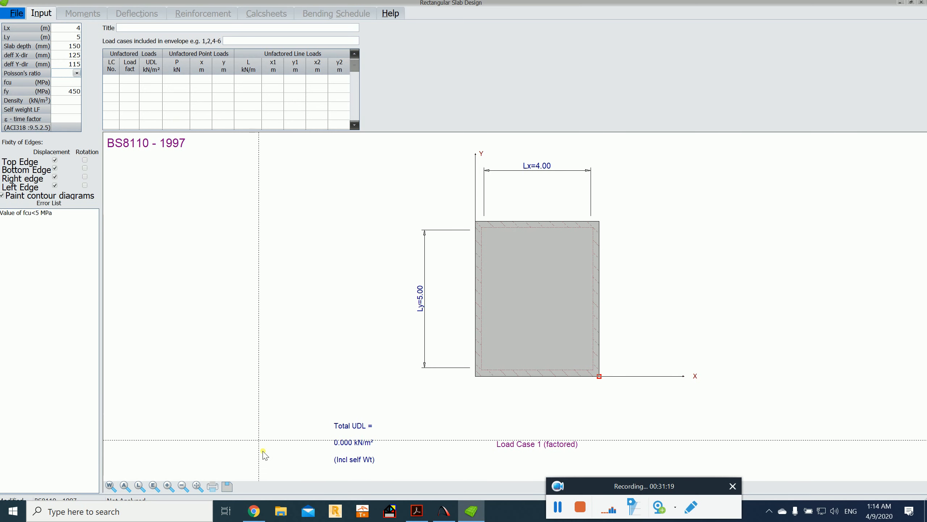
# Step: Open File Explorer and browse OneDrive to the 2- Semester 2 folder under College, 2018-2019
pyautogui.click(281, 511)
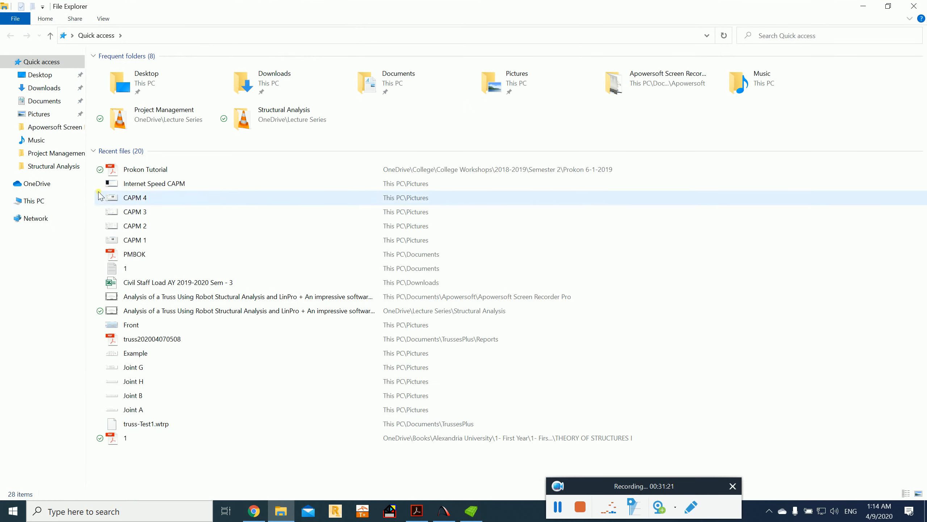
pyautogui.click(44, 183)
pyautogui.scroll(-2, 150, 230)
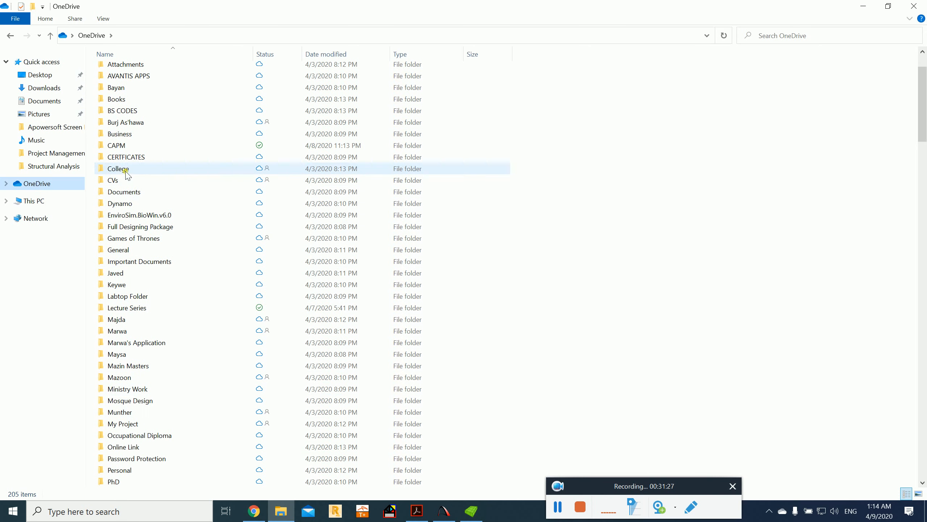
pyautogui.doubleClick(124, 170)
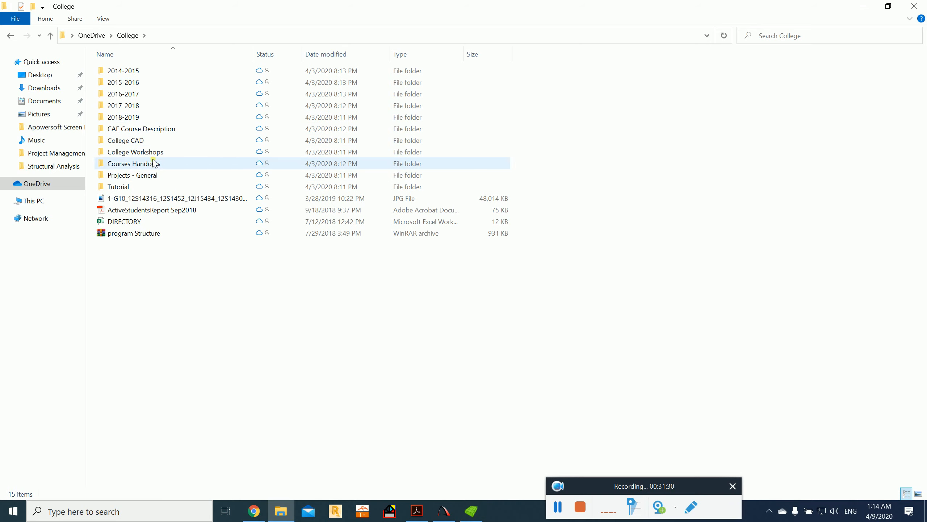
pyautogui.doubleClick(133, 117)
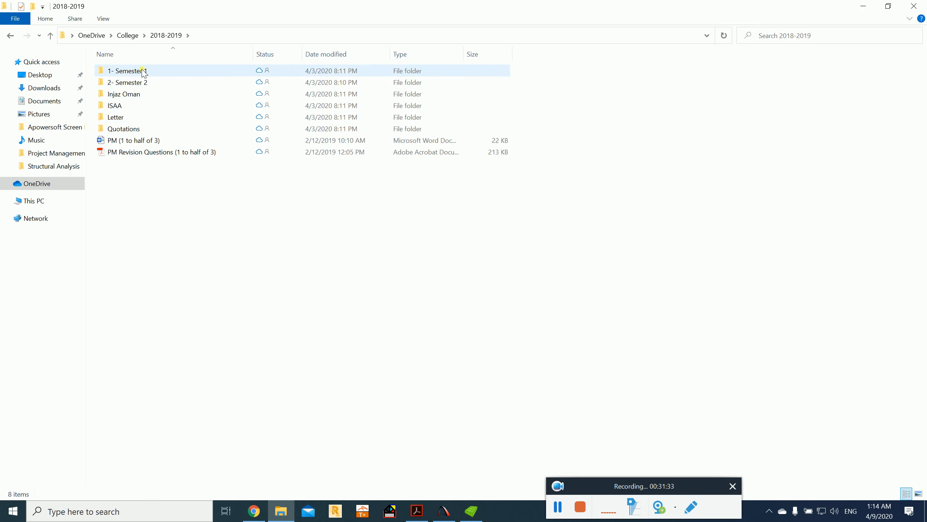
pyautogui.doubleClick(144, 72)
pyautogui.click(10, 35)
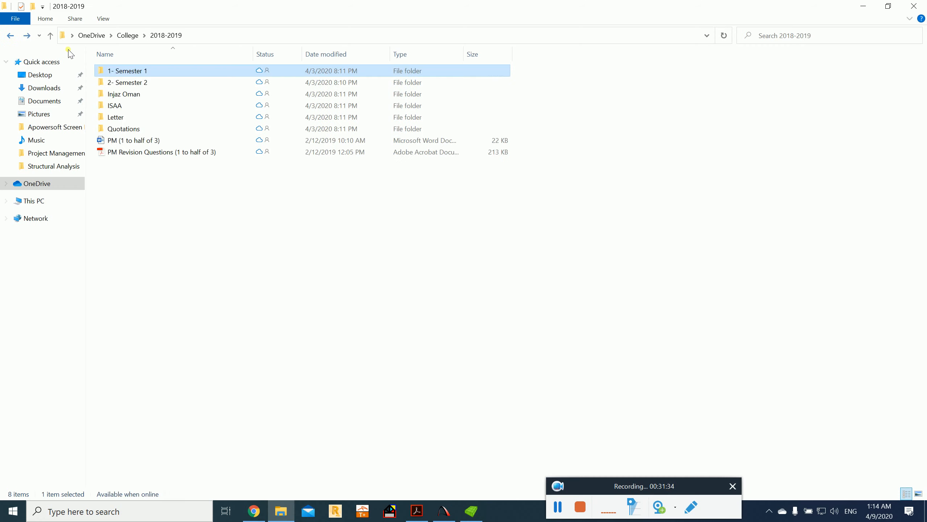
pyautogui.doubleClick(124, 82)
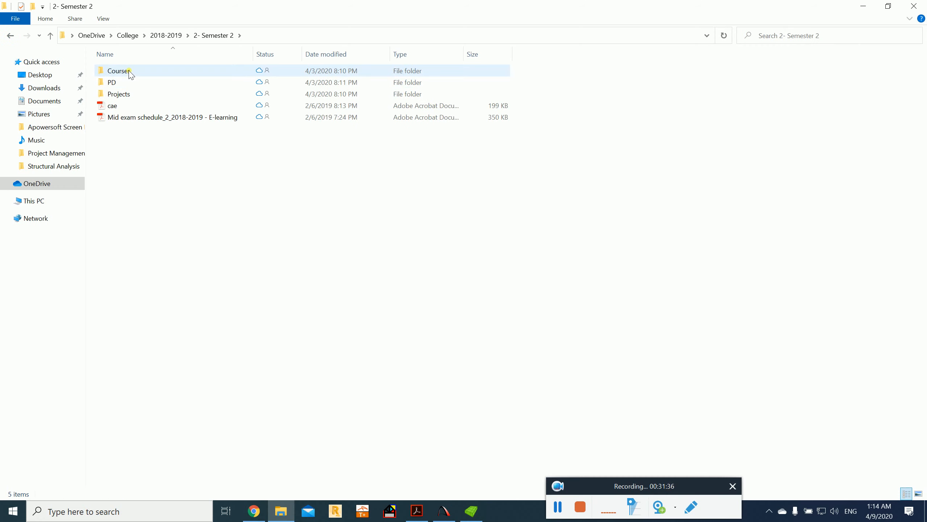
# Step: Open the presentation 1.1 EXAMPLE 1 (SOLUTION) from the Handouts folder of 1- Advanced RC Design and dismiss the AutoSave notice
pyautogui.doubleClick(131, 75)
pyautogui.doubleClick(131, 75)
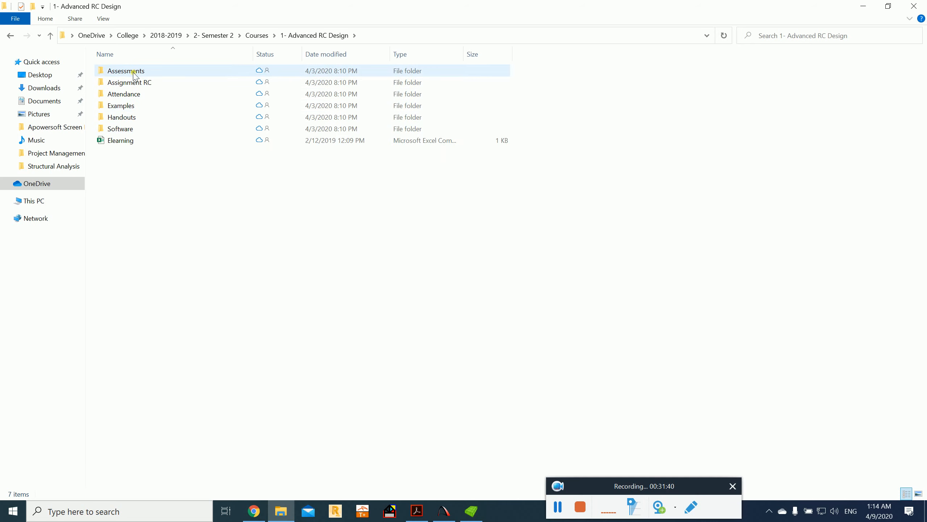
pyautogui.doubleClick(139, 117)
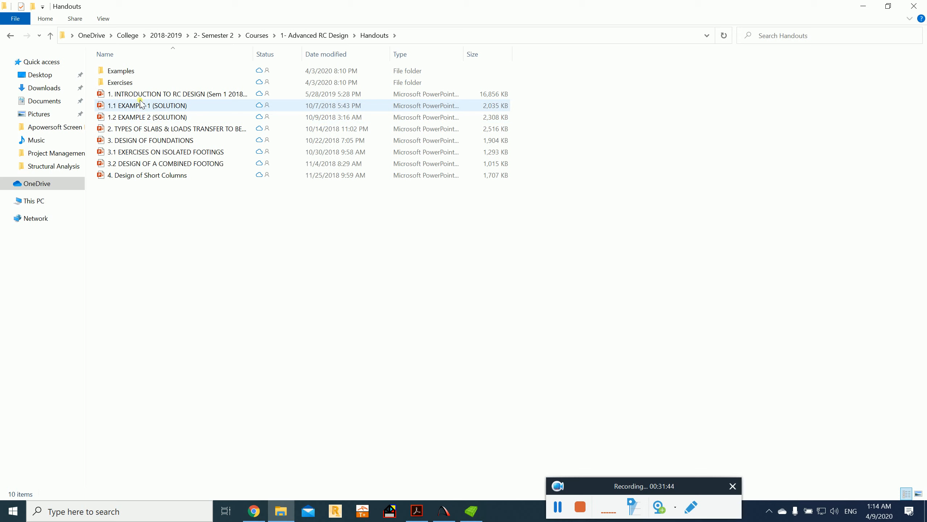
pyautogui.doubleClick(142, 106)
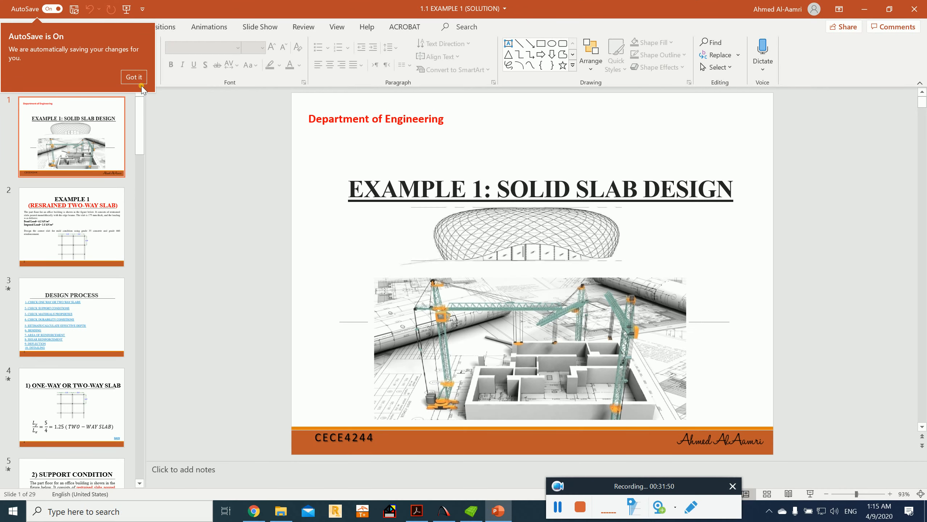
pyautogui.click(134, 77)
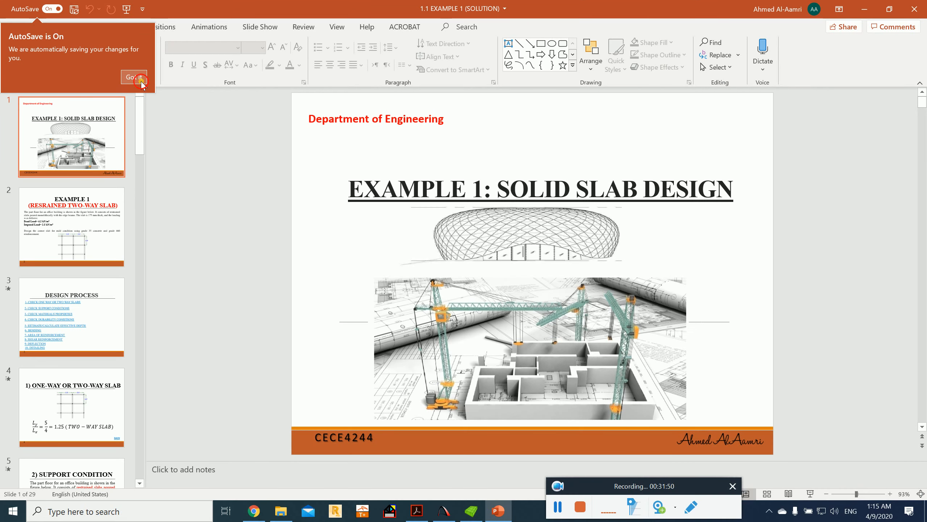
# Step: Find the effective depth section at slide 9, start the slide show there and examine the slab reinforcement layout
pyautogui.scroll(-4, 476, 263)
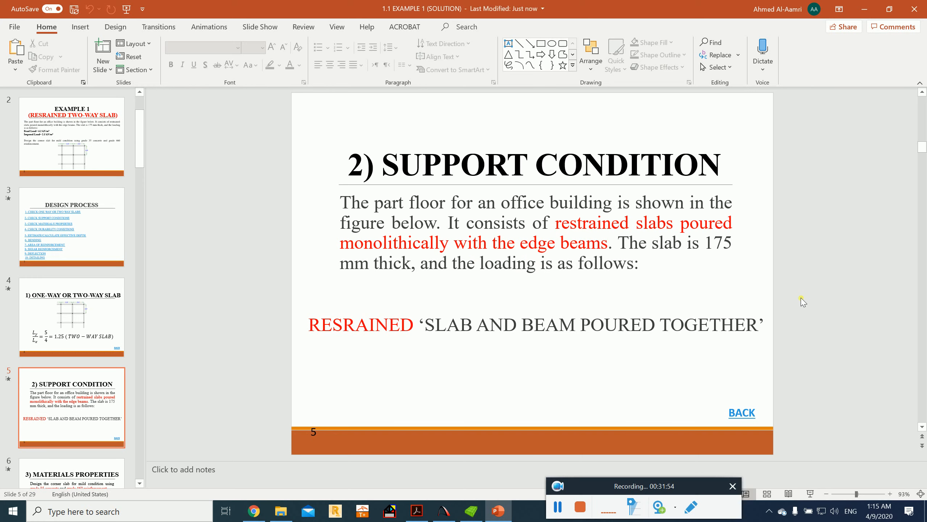
pyautogui.scroll(-2, 801, 302)
pyautogui.scroll(-3, 800, 302)
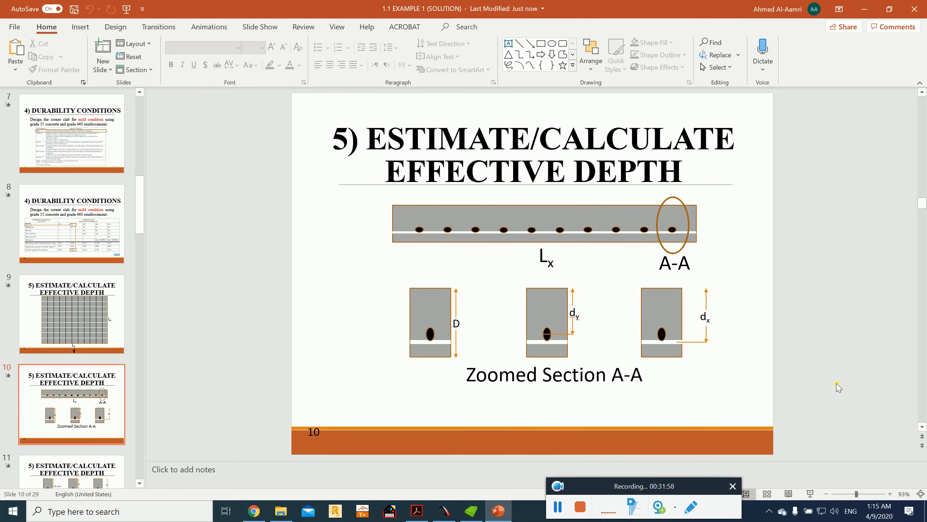
pyautogui.click(923, 93)
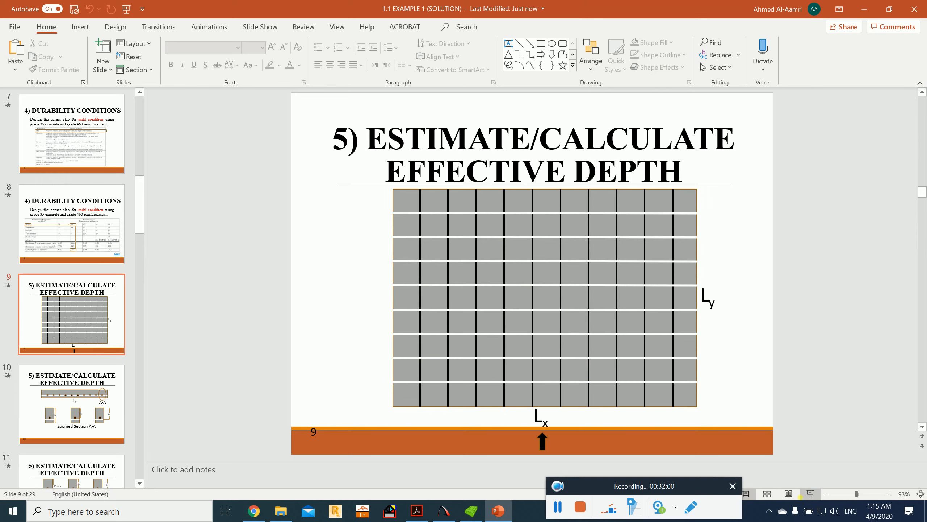
pyautogui.click(810, 493)
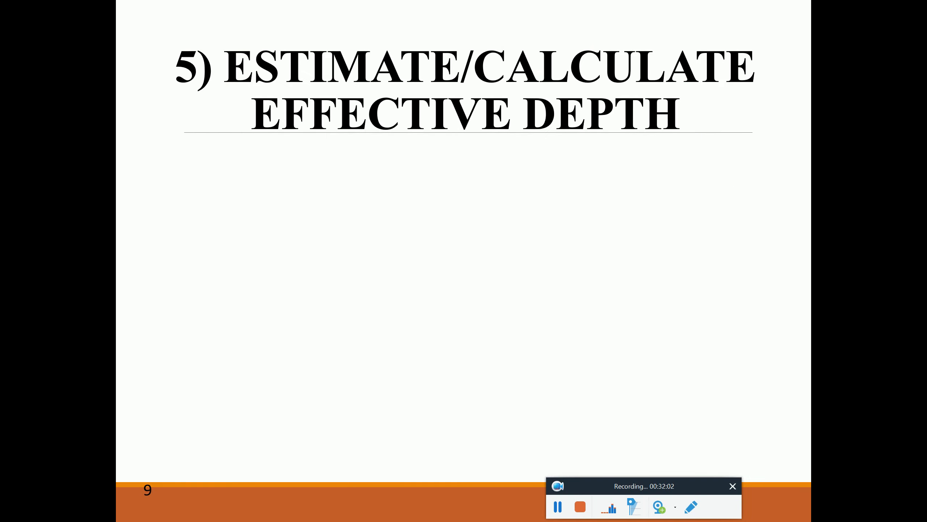
pyautogui.press('Right')
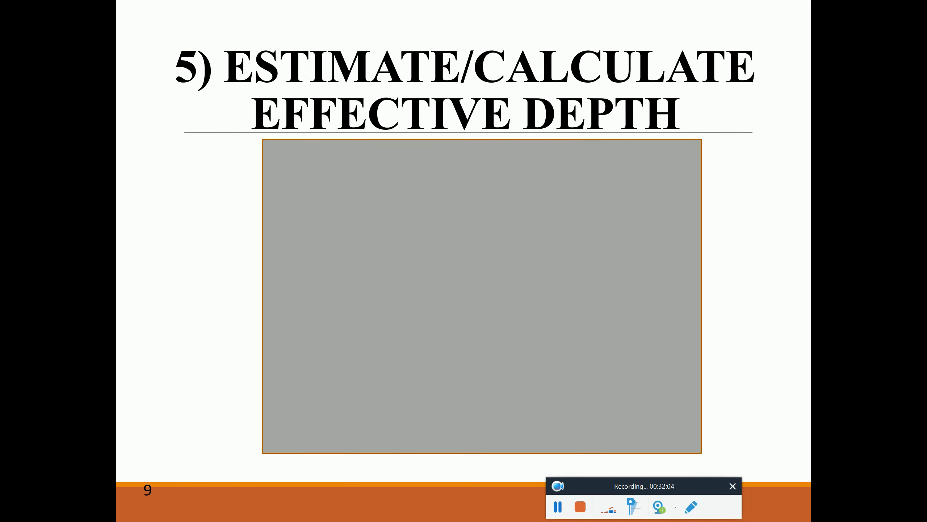
pyautogui.press('Right')
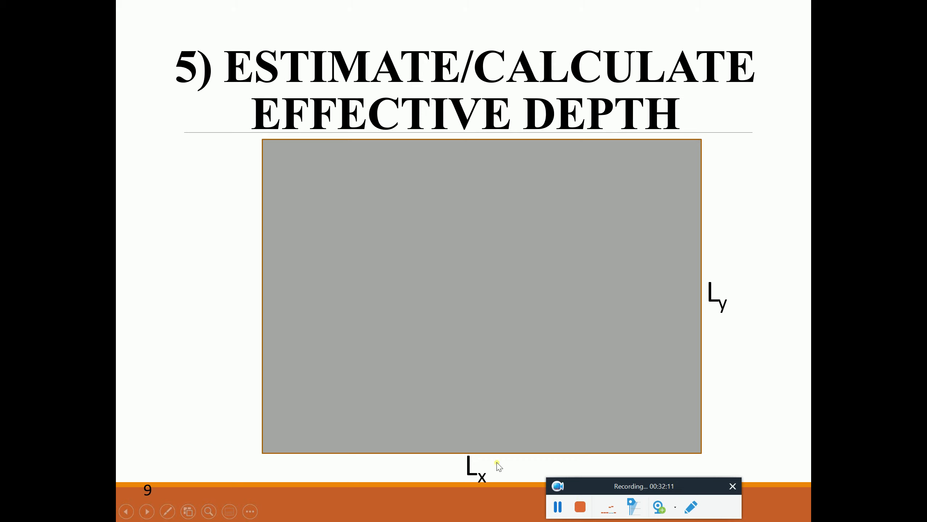
pyautogui.click(762, 275)
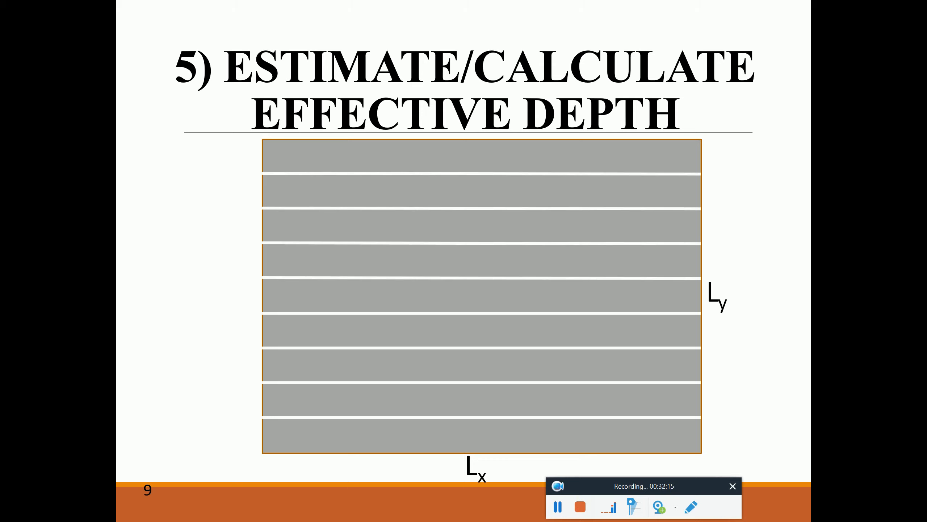
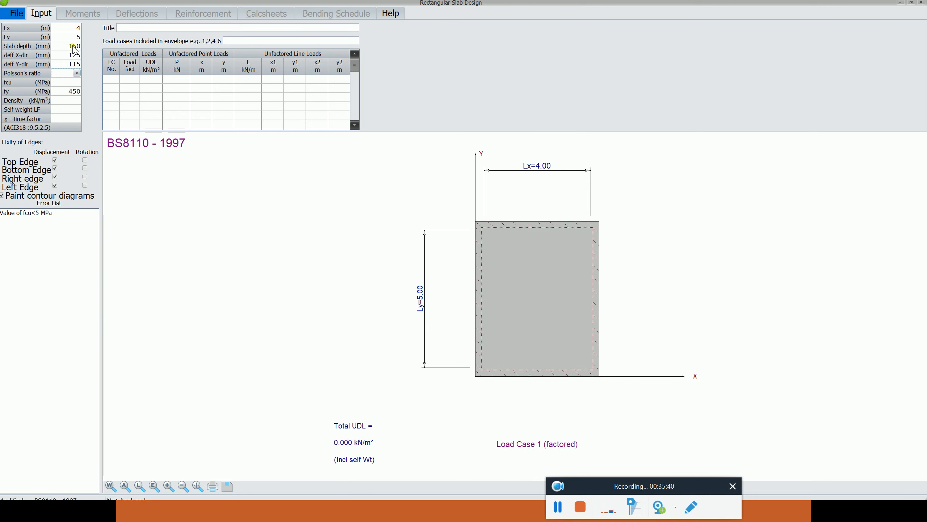
# Step: Set Poisson's ratio of the slab to 0.2 in the Rectangular Slab Design window
pyautogui.click(77, 73)
pyautogui.click(78, 74)
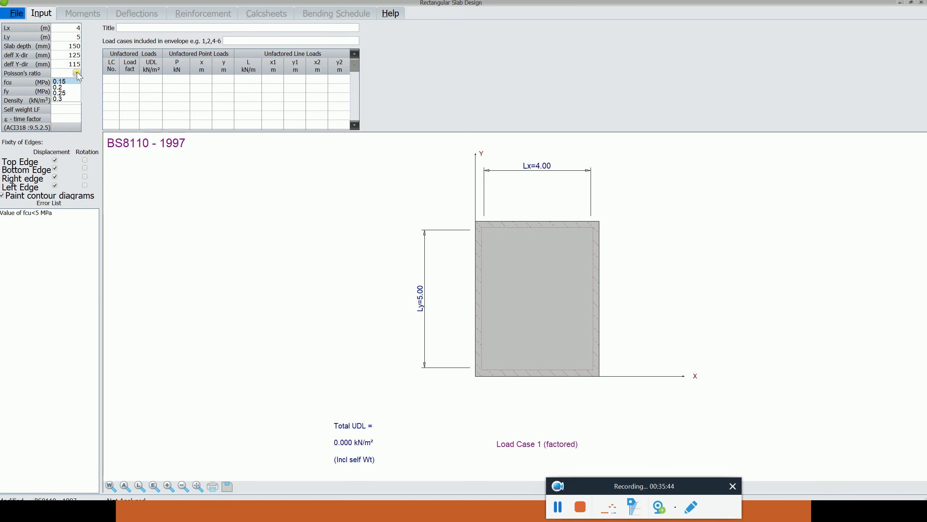
pyautogui.click(75, 89)
# Step: Check the material grades in the Prokon Tutorial PDF, and set fcu to 30 MPa and fy to 460 MPa in the slab design
pyautogui.hotkey('alt', 'Tab')
pyautogui.hotkey('alt', 'Tab')
pyautogui.hotkey('alt', 'Tab')
pyautogui.hotkey('alt', 'Tab')
pyautogui.hotkey('alt', 'Tab')
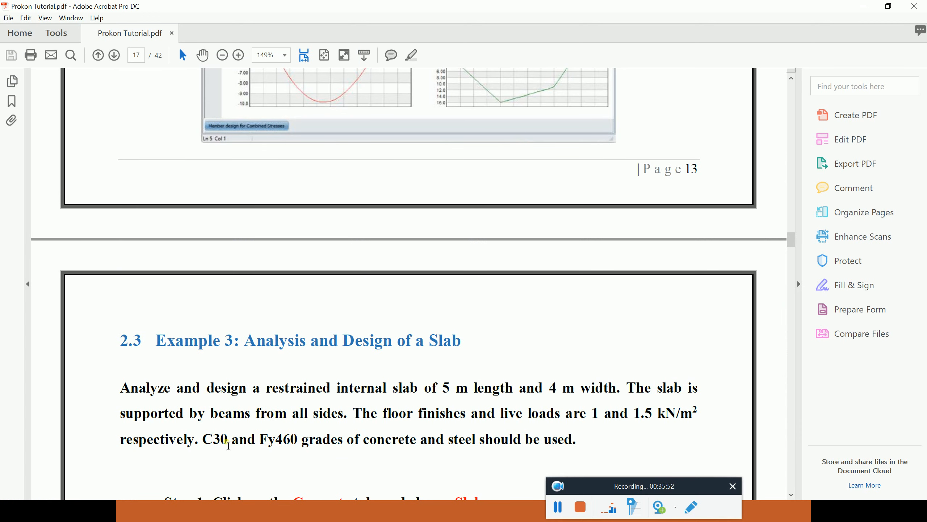
pyautogui.hotkey('alt', 'Tab')
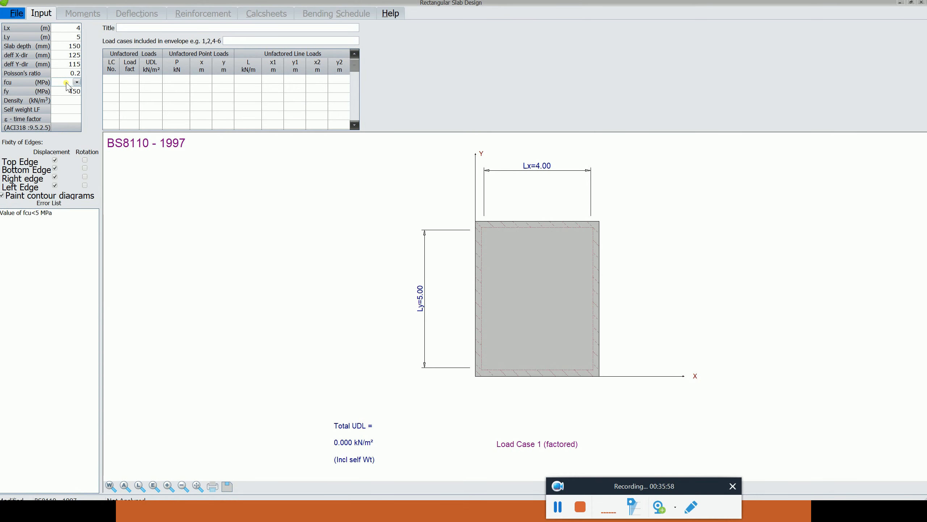
pyautogui.write('30')
pyautogui.press('Return')
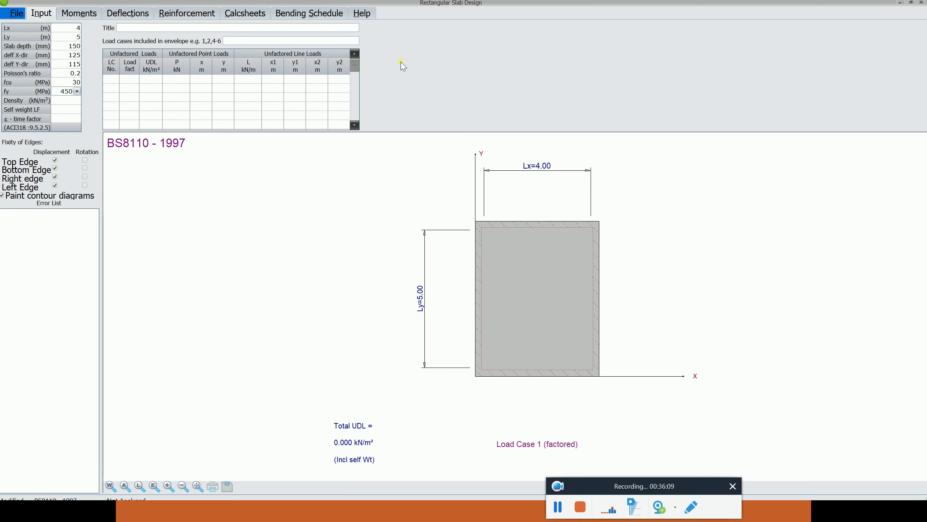
pyautogui.write('46')
pyautogui.press('Return')
# Step: Set the concrete density to 24 kN/m³ and the self-weight load factor to 1.4
pyautogui.write('24')
pyautogui.press('Return')
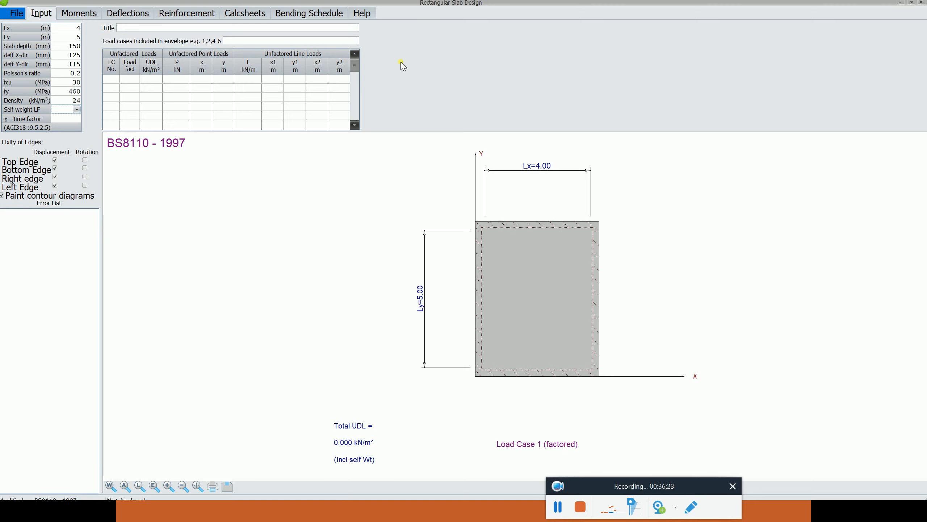
pyautogui.write('1.4')
pyautogui.press('Return')
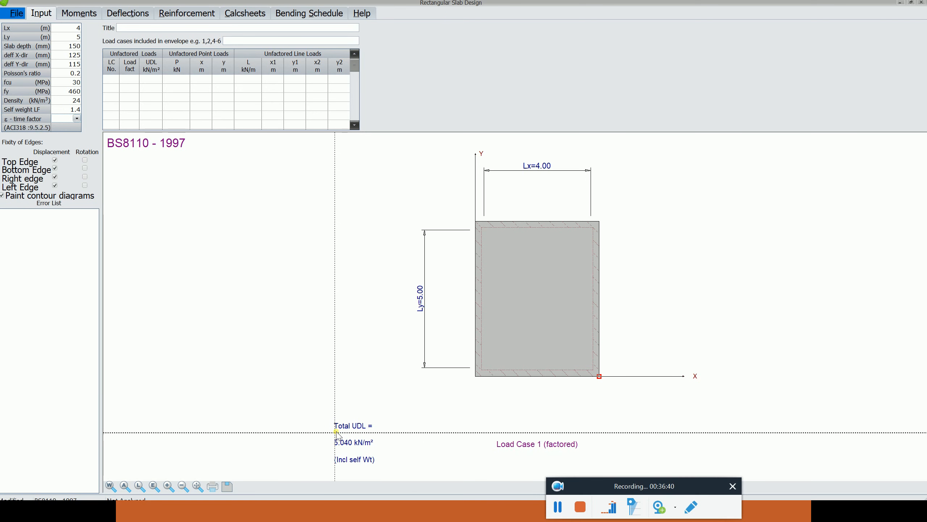
# Step: Verify the slab's factored self-weight in Calculator as 24 × 0.15 × 1.4, and close the calculator
pyautogui.press('super')
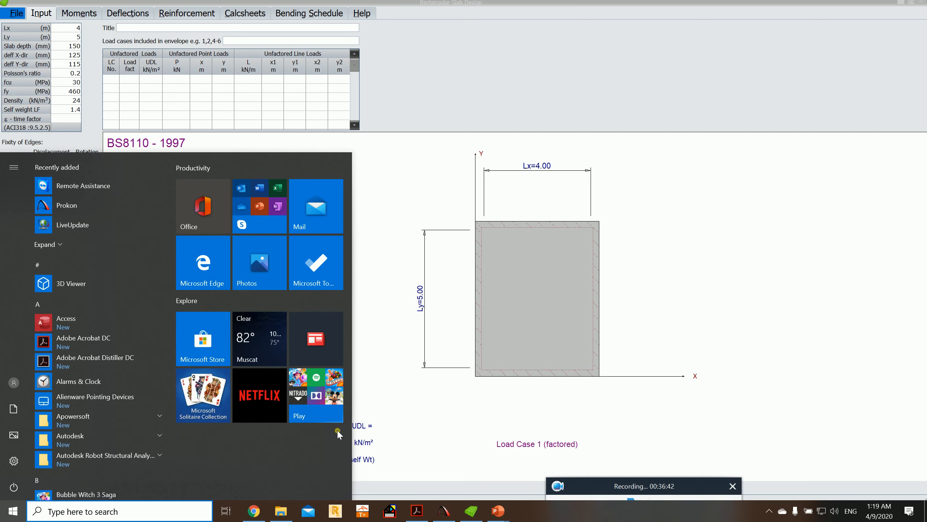
pyautogui.write('c')
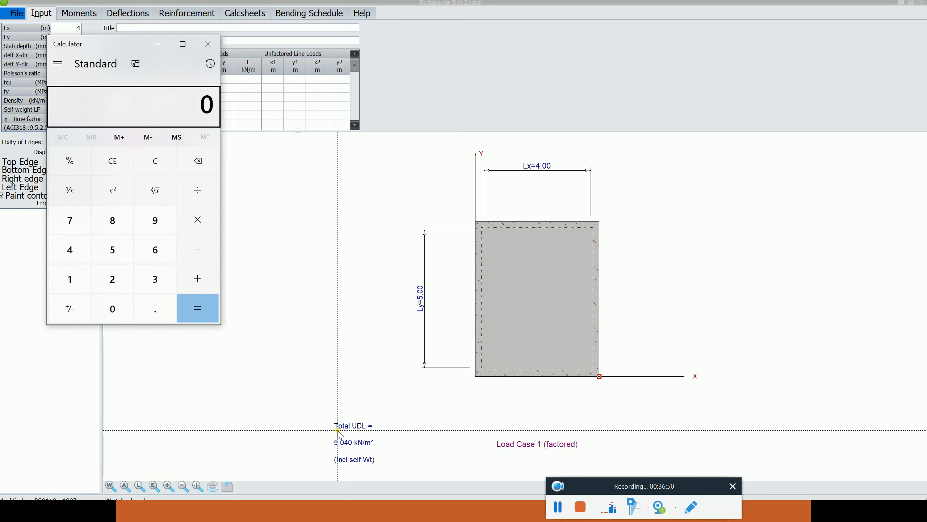
pyautogui.write('24 × ')
pyautogui.write('0.15')
pyautogui.press('Return')
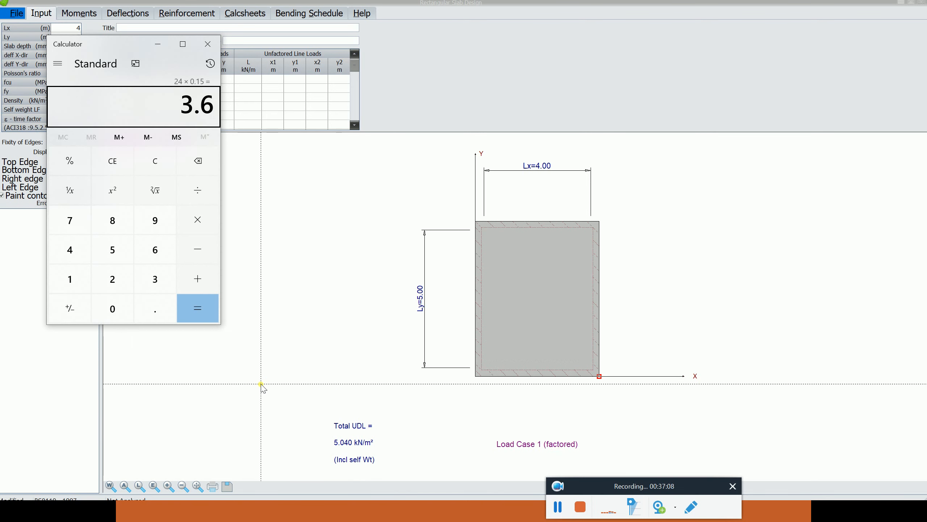
pyautogui.write('*1.4')
pyautogui.press('Return')
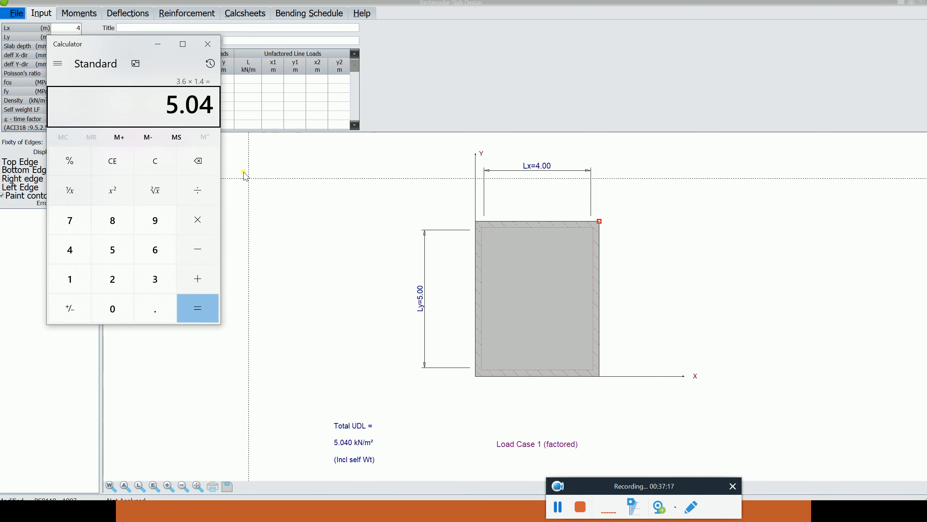
pyautogui.click(207, 44)
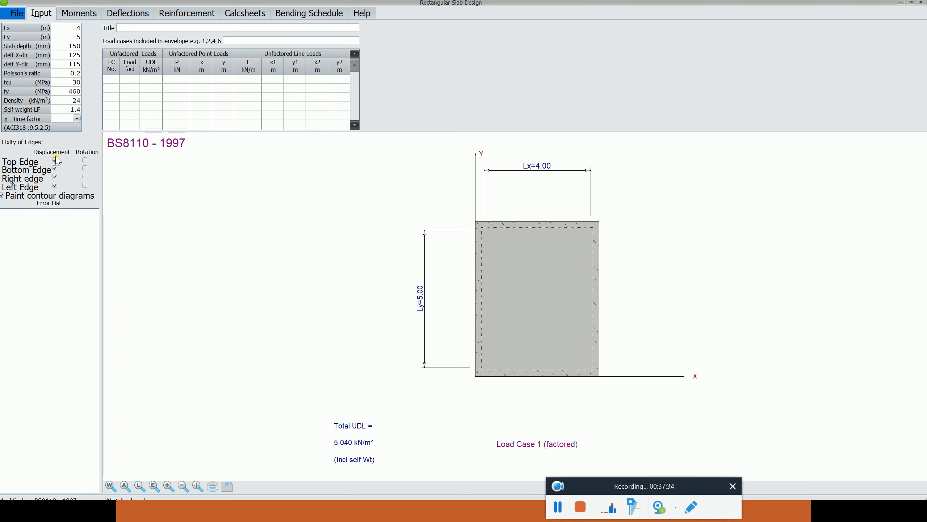
# Step: Try releasing the top edge's displacement fixity, and check the slab's support conditions in the Prokon Tutorial PDF
pyautogui.click(55, 168)
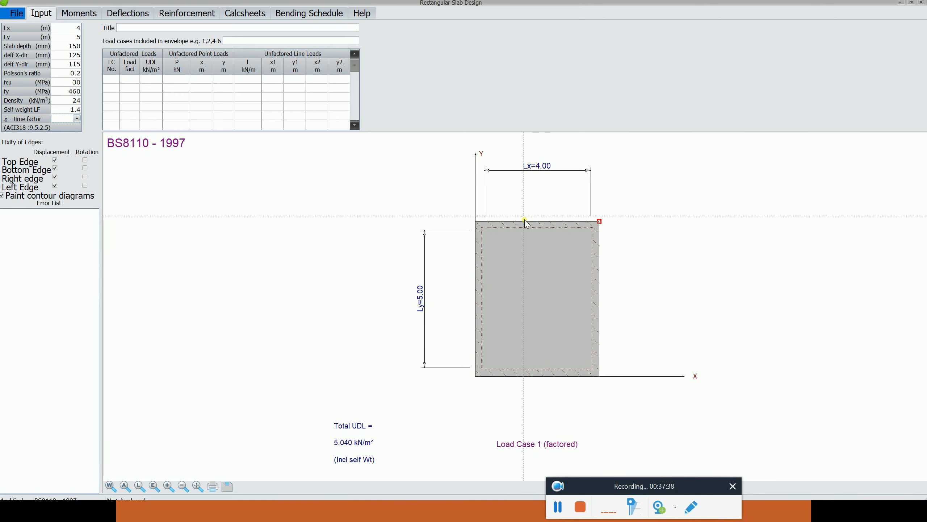
pyautogui.click(56, 161)
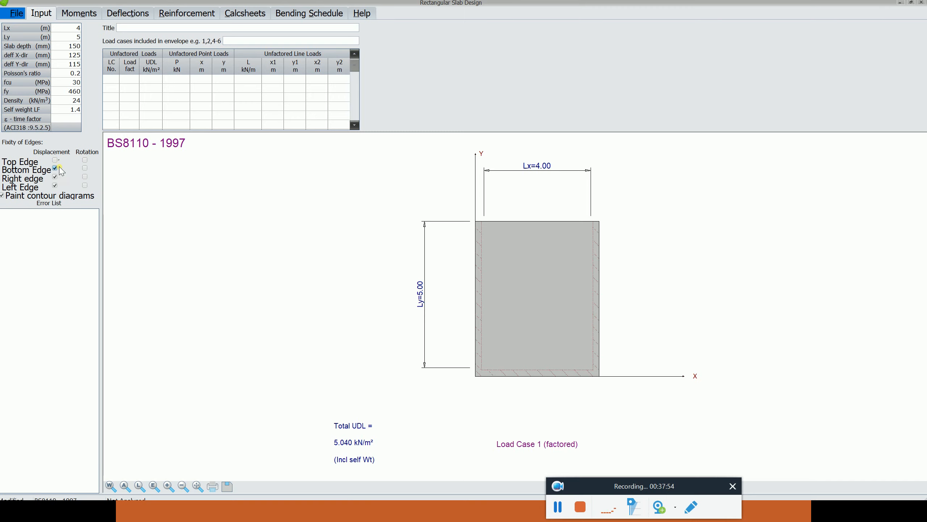
pyautogui.hotkey('alt', 'Tab')
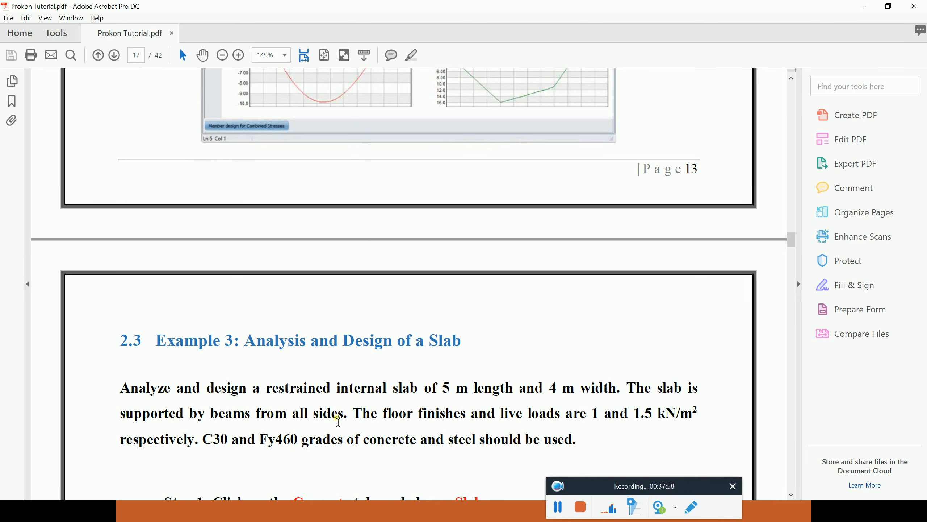
pyautogui.hotkey('alt', 'Tab')
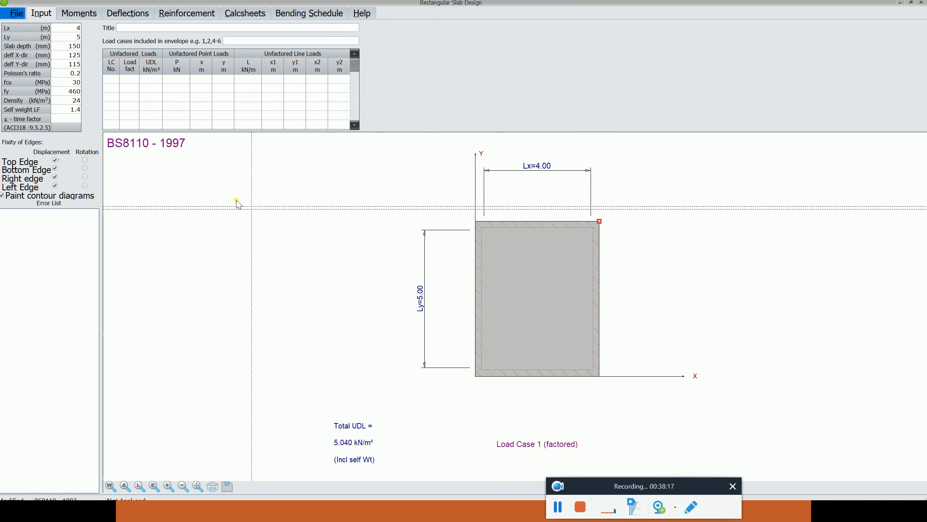
# Step: Check the support conditions in the Prokon Tutorial PDF and fix rotation at the slab's top, bottom, right and left edges
pyautogui.click(85, 161)
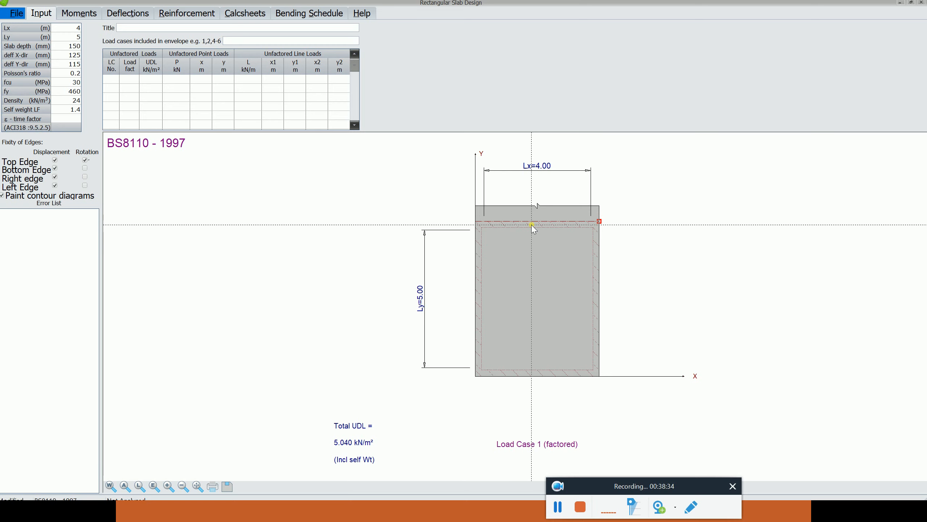
pyautogui.hotkey('alt', 'Tab')
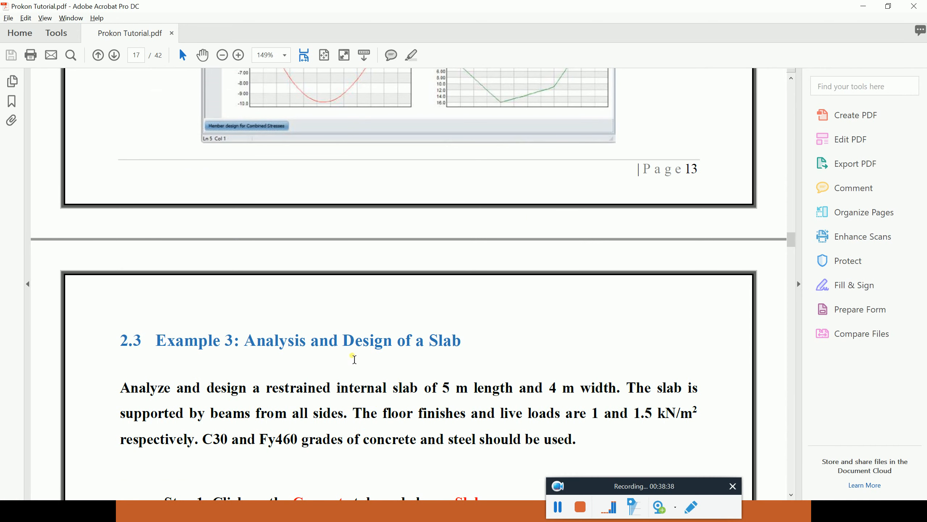
pyautogui.hotkey('alt', 'Tab')
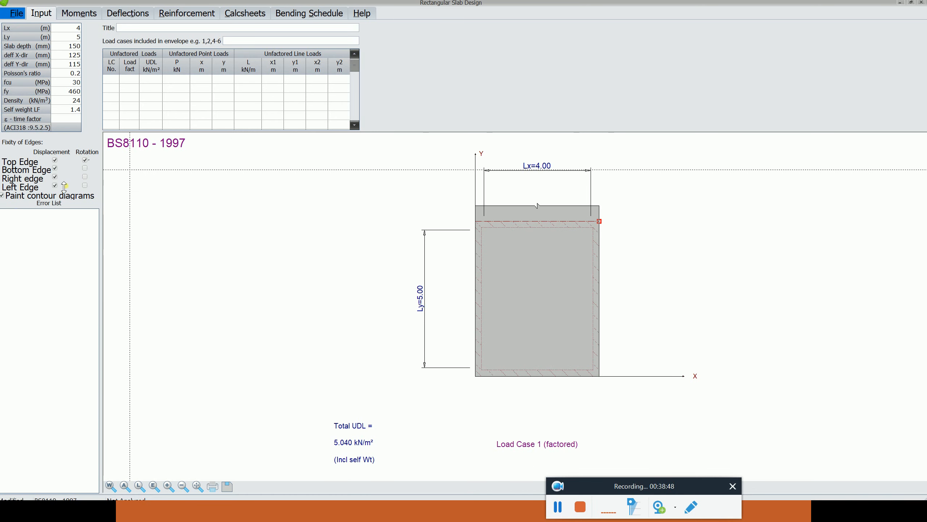
pyautogui.click(85, 169)
pyautogui.click(85, 176)
pyautogui.click(85, 185)
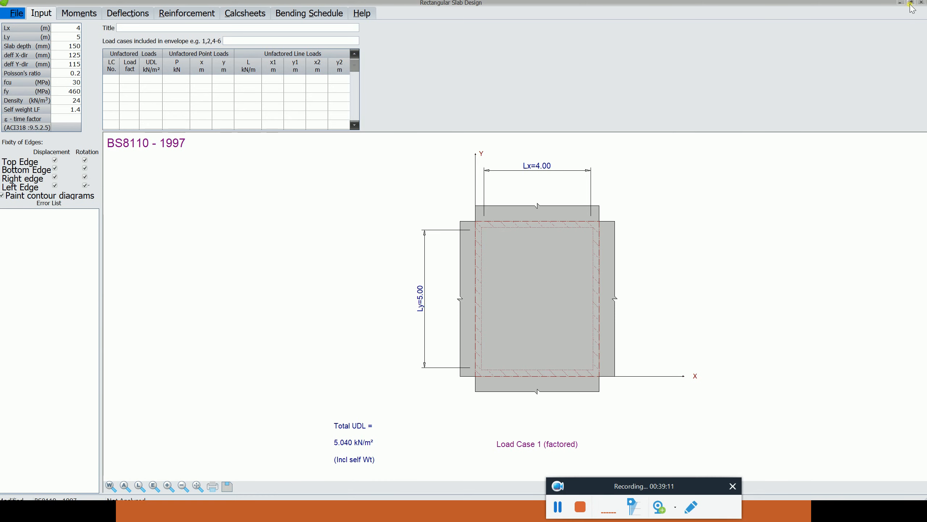
pyautogui.click(911, 2)
pyautogui.click(625, 131)
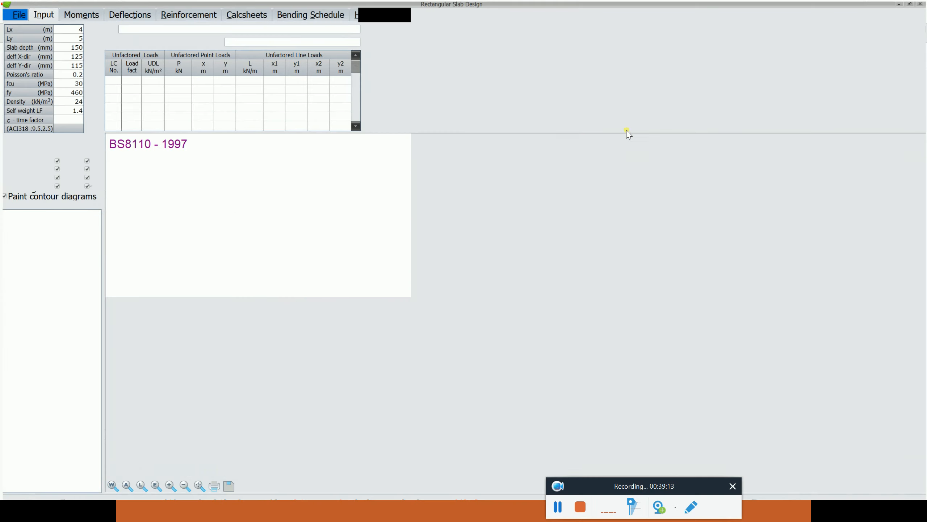
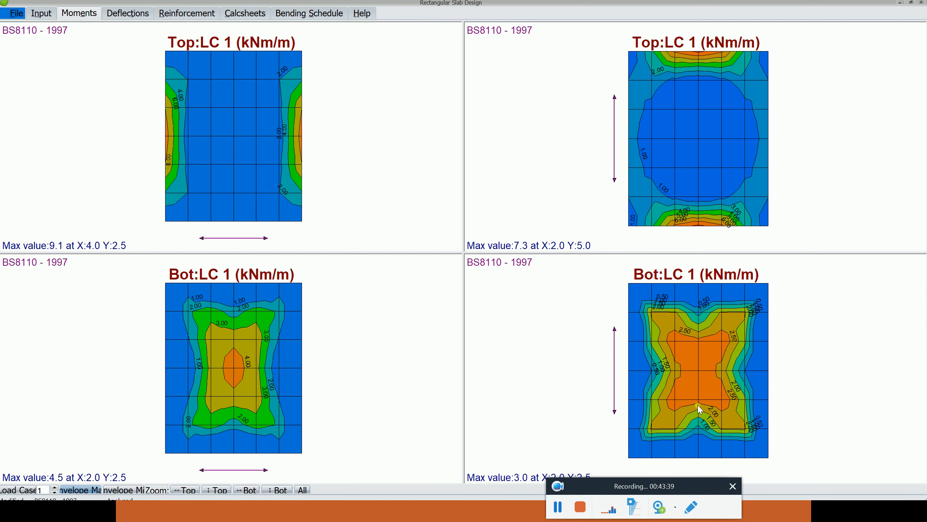
# Step: Try releasing the rotation fixity of the slab's top and bottom edges, and compare the resulting moment contours with the edge conditions
pyautogui.click(43, 13)
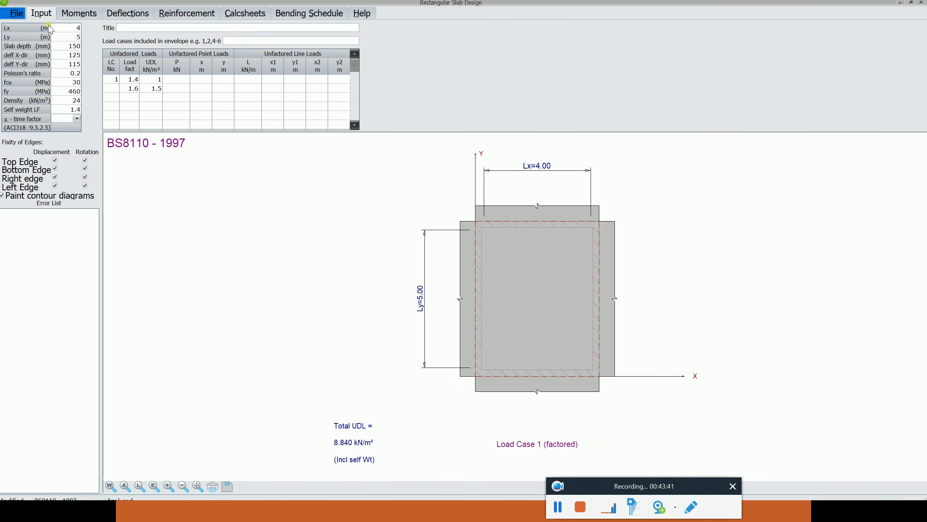
pyautogui.click(84, 160)
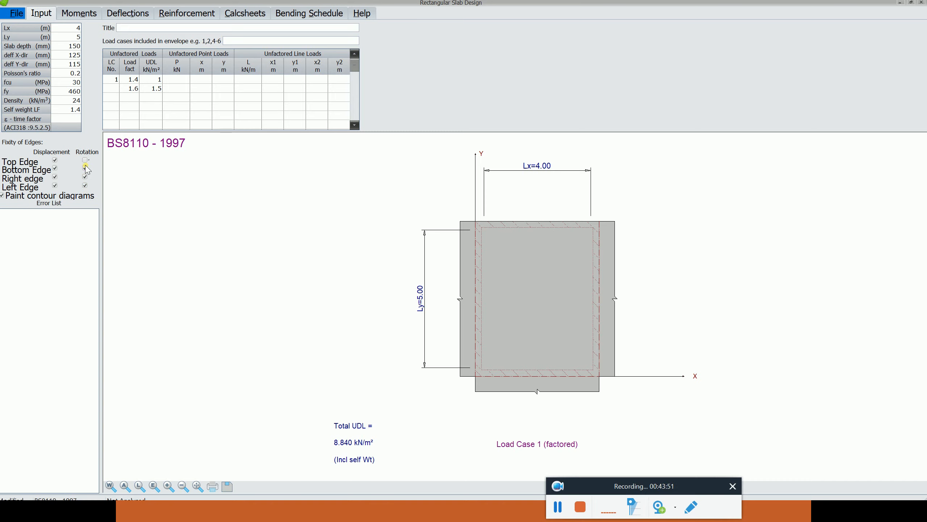
pyautogui.click(85, 168)
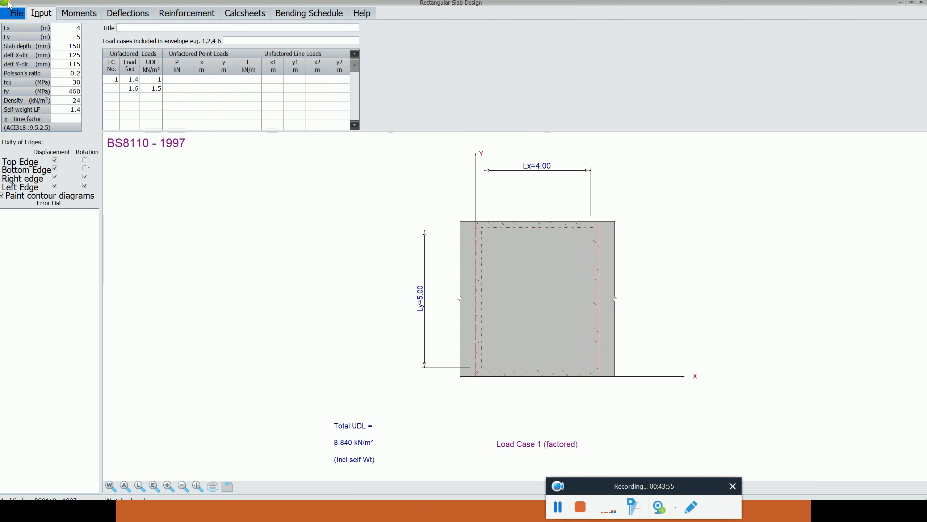
pyautogui.click(85, 15)
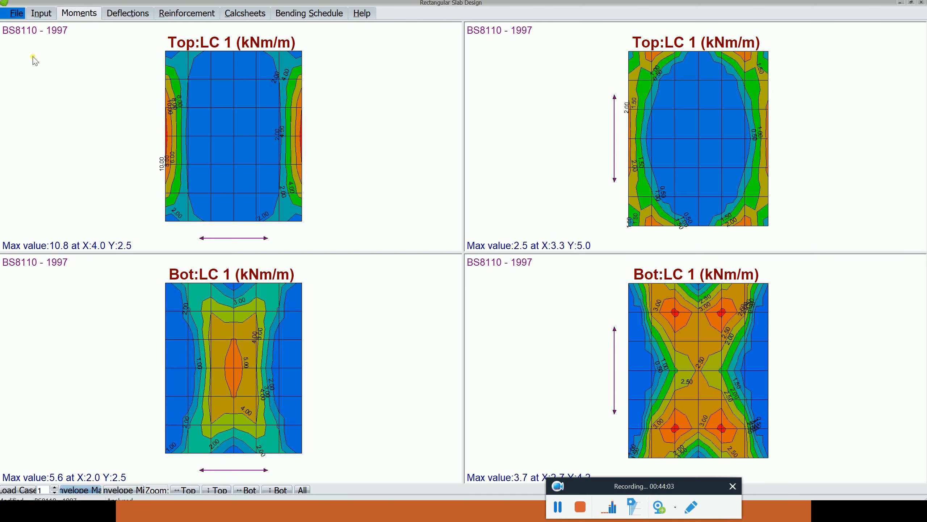
pyautogui.click(42, 14)
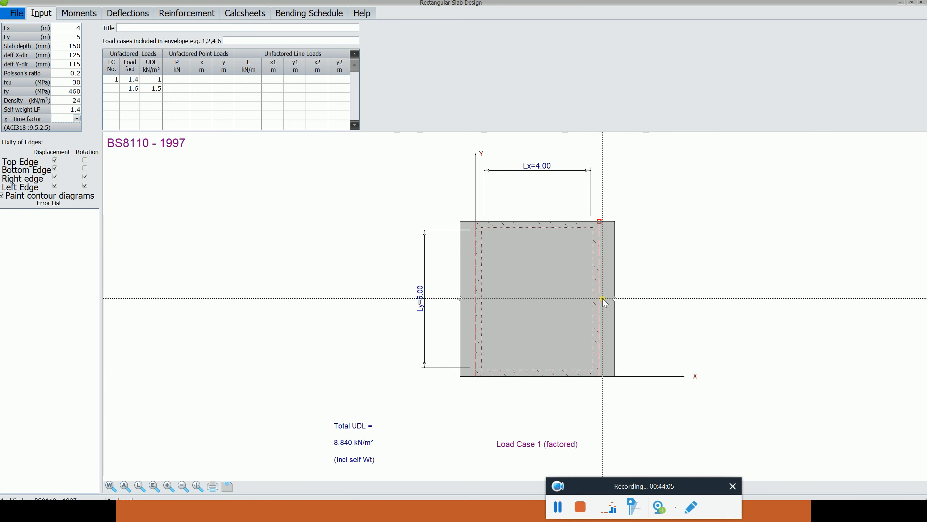
pyautogui.click(88, 13)
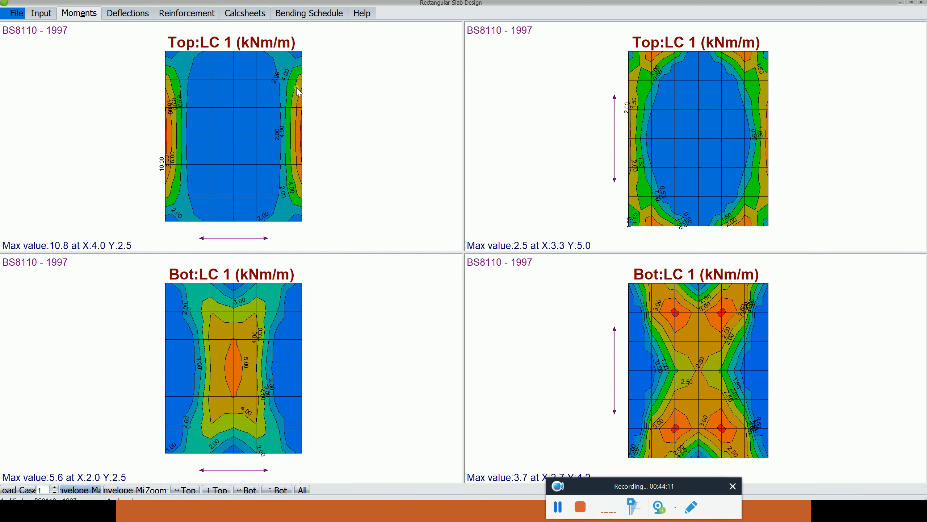
pyautogui.click(40, 13)
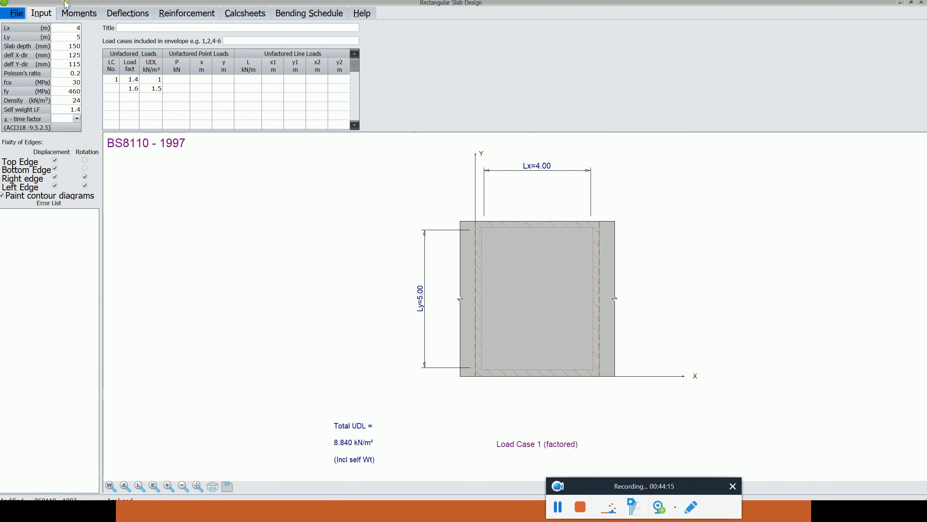
pyautogui.click(80, 14)
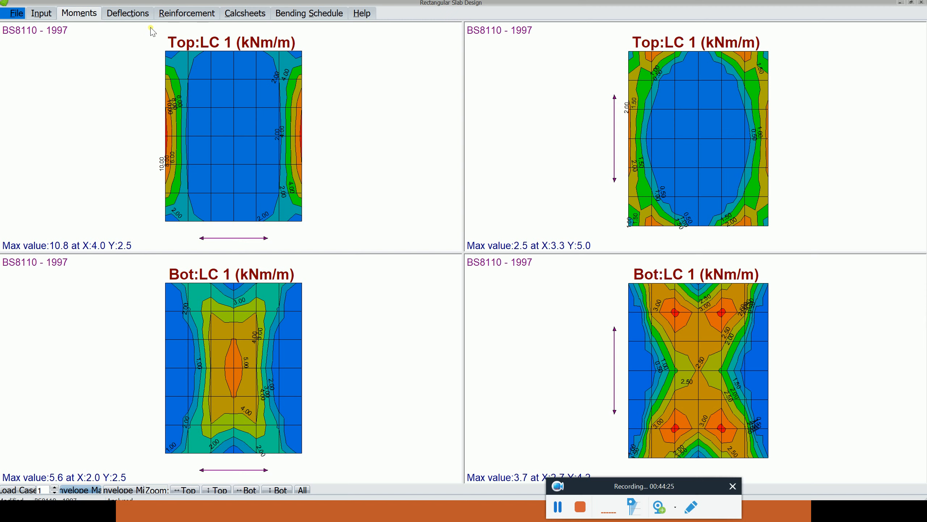
# Step: Try releasing the rotation fixity of the right and left edges as well, and examine the simply supported slab's moment contours
pyautogui.click(41, 14)
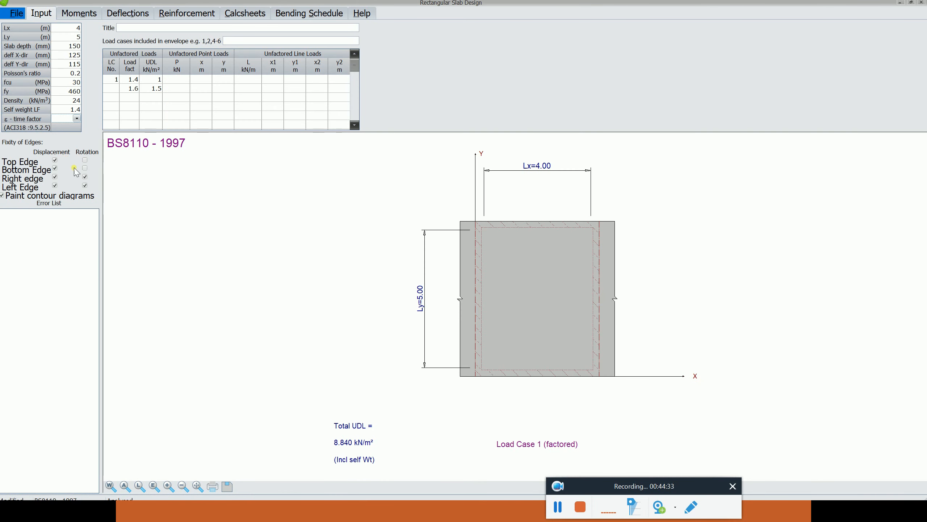
pyautogui.click(85, 185)
pyautogui.click(85, 185)
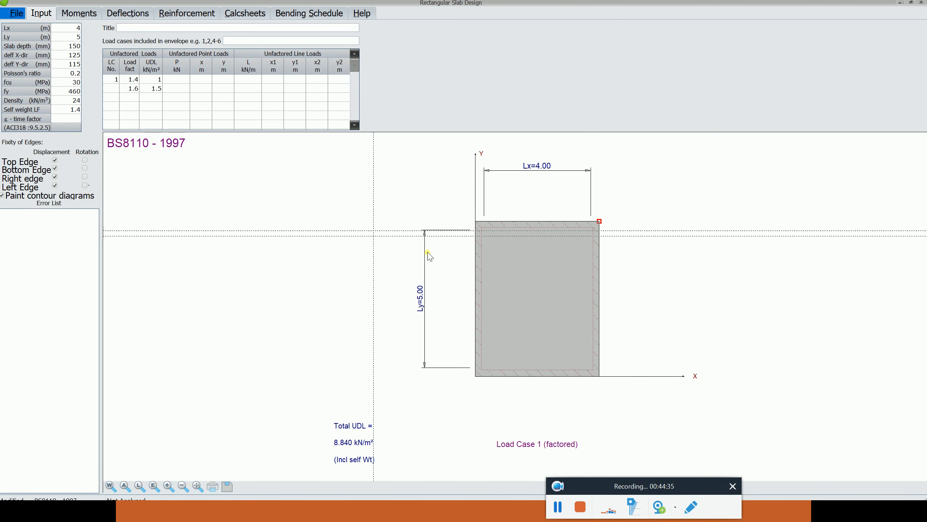
pyautogui.click(80, 14)
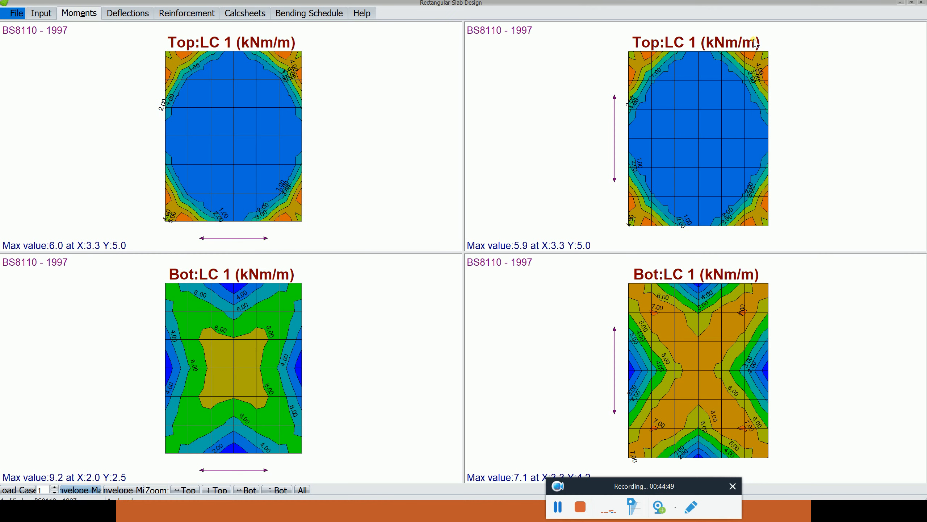
# Step: Restore rotation fixity at the slab's top, bottom, right and left edges
pyautogui.click(43, 14)
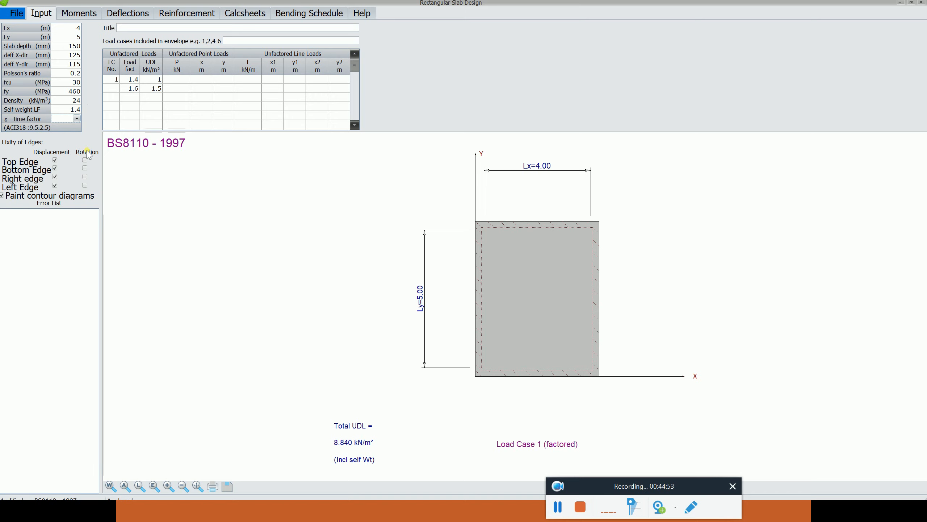
pyautogui.click(85, 160)
pyautogui.click(85, 168)
pyautogui.click(84, 176)
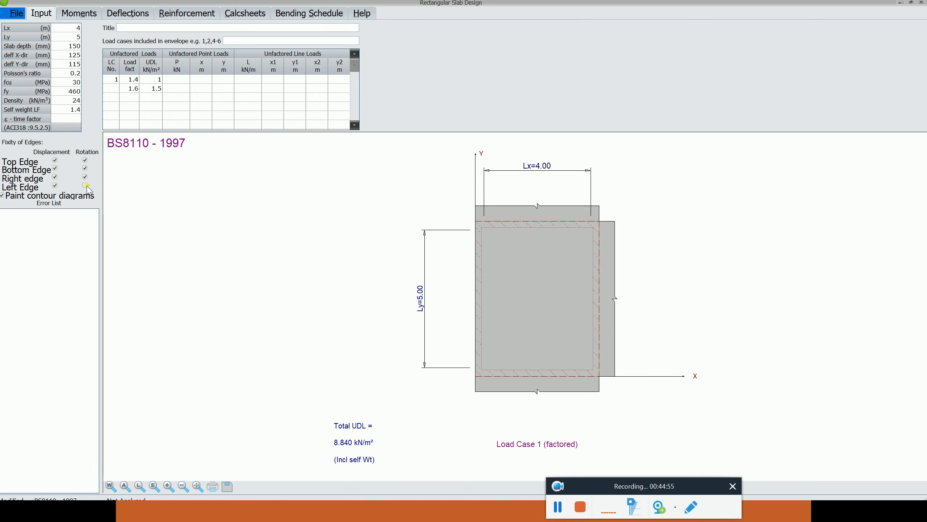
pyautogui.click(85, 185)
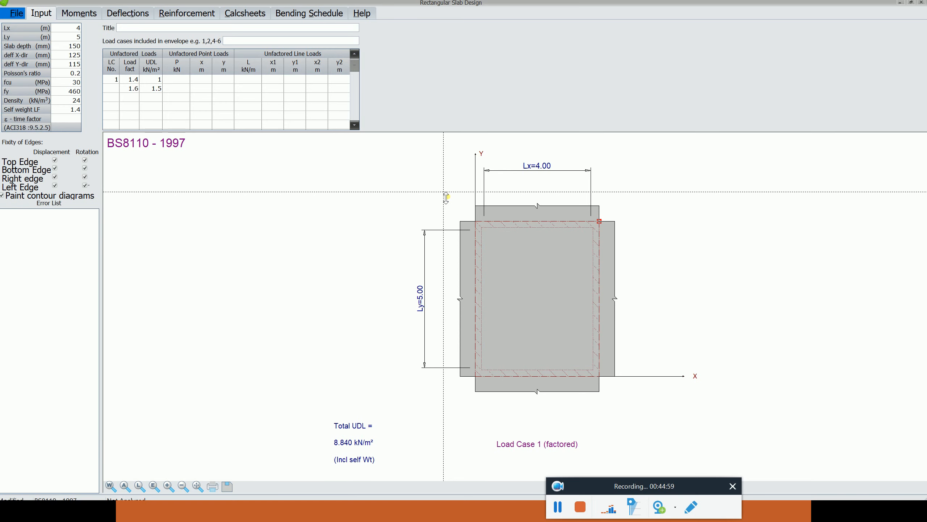
# Step: Review the restrained slab's moments, short-term deflections and required reinforcement for load case 1, and open its bending schedule
pyautogui.click(84, 16)
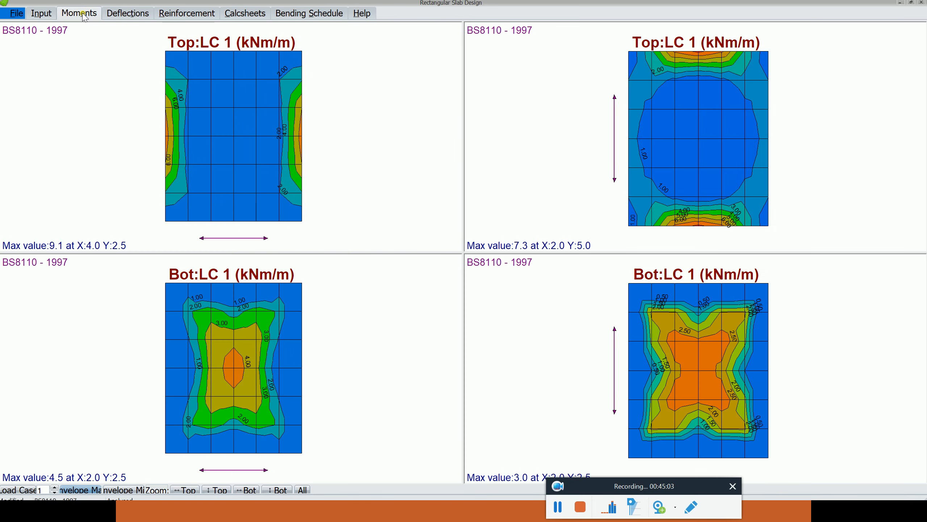
pyautogui.click(116, 13)
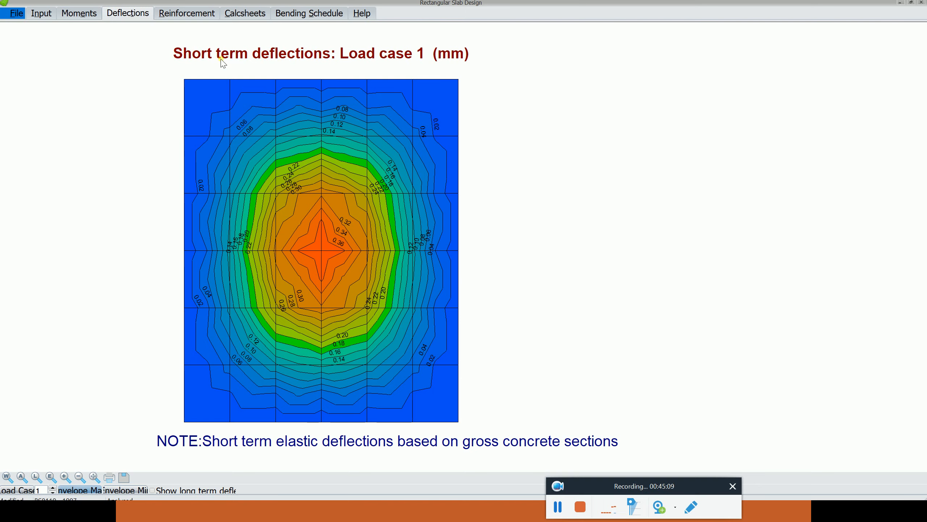
pyautogui.click(200, 14)
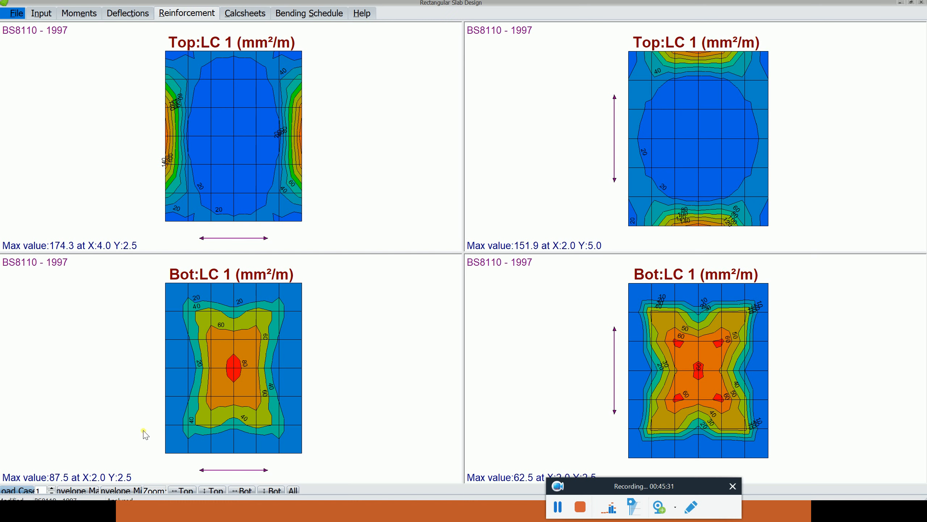
pyautogui.moveTo(604, 489); pyautogui.dragTo(604, 506)
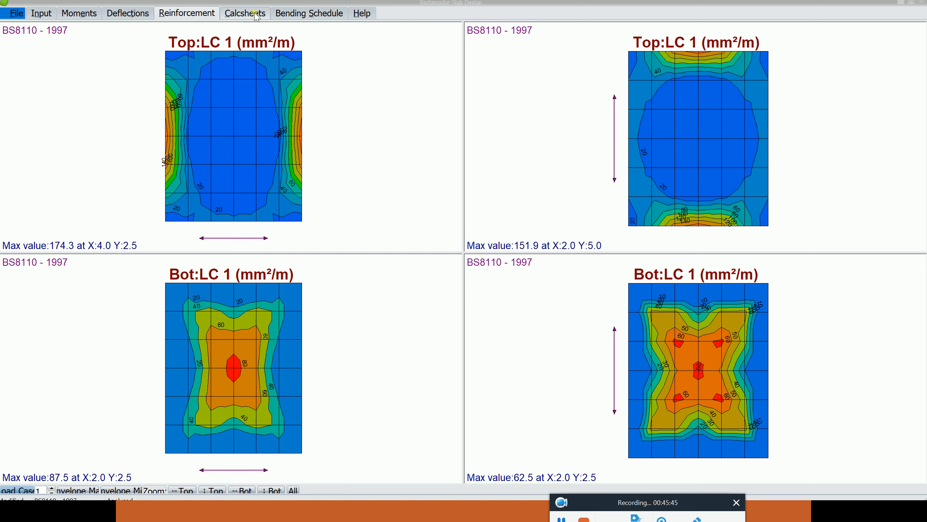
pyautogui.click(290, 16)
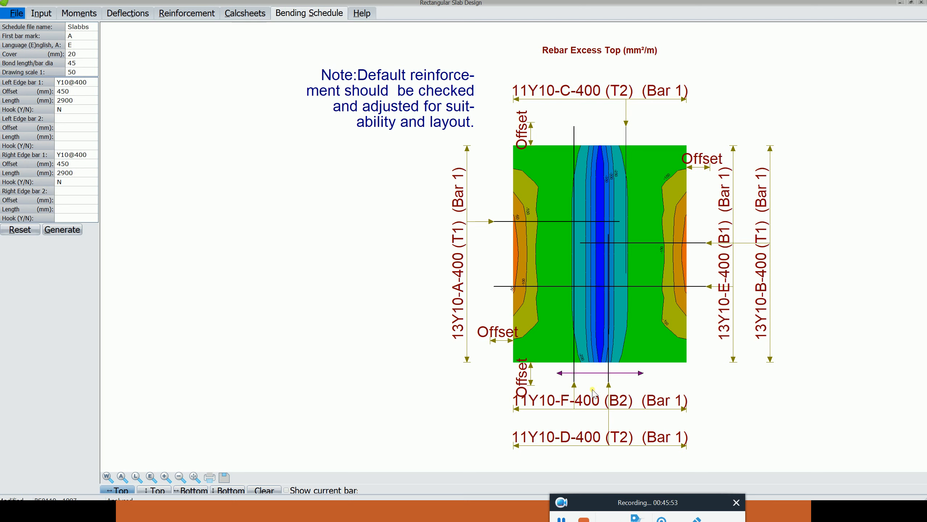
# Step: Switch to the 1.1 EXAMPLE 1 (SOLUTION) slide show and review the bending coefficient, load and moment calculations
pyautogui.moveTo(653, 486)
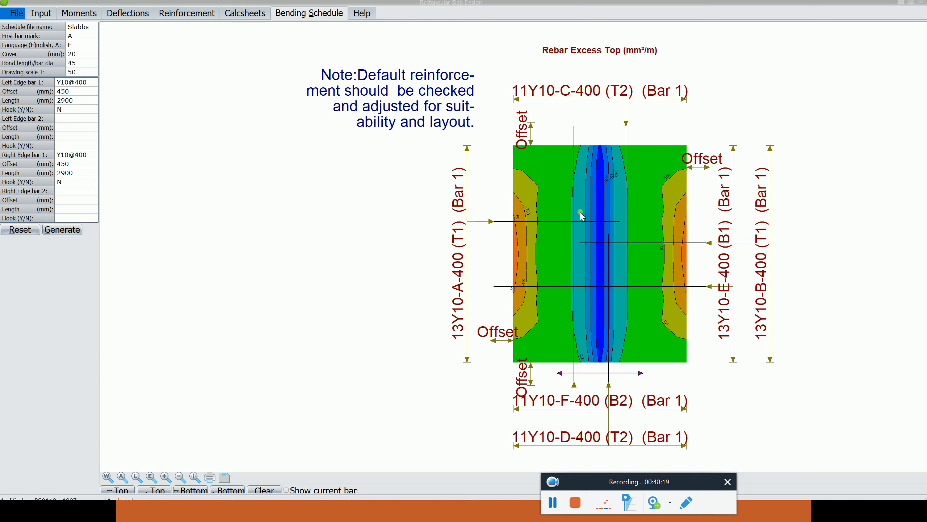
pyautogui.hotkey('alt', 'Tab')
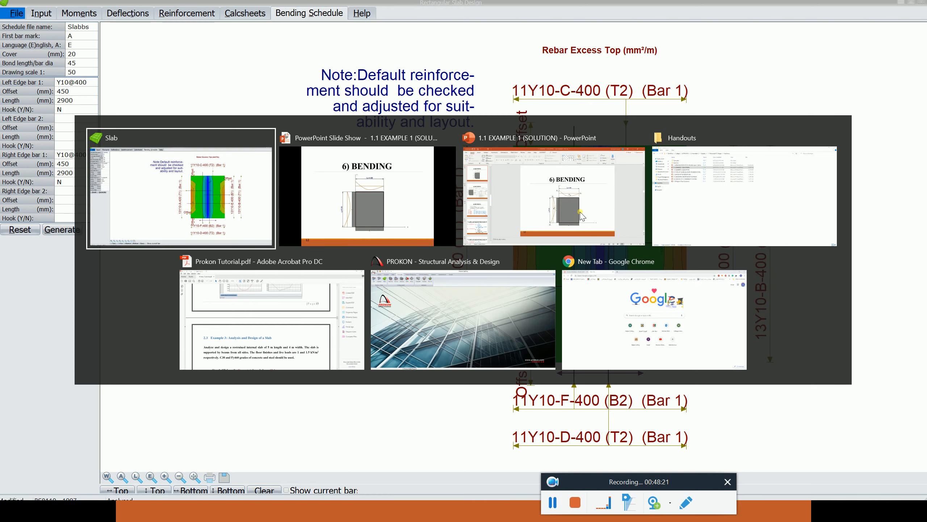
pyautogui.hotkey('alt', 'Tab')
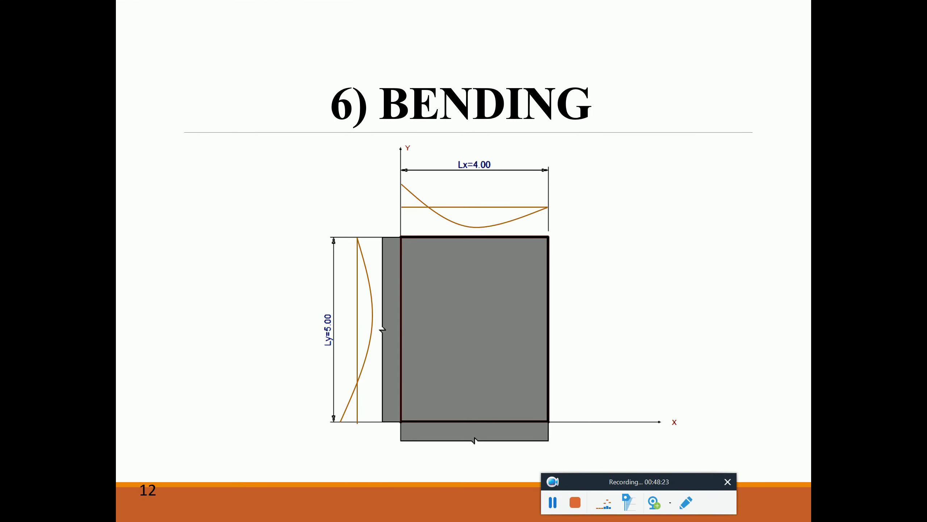
pyautogui.press('Right')
pyautogui.press('Right')
pyautogui.press('Right')
pyautogui.press('Right')
pyautogui.press('Right')
pyautogui.press('Right')
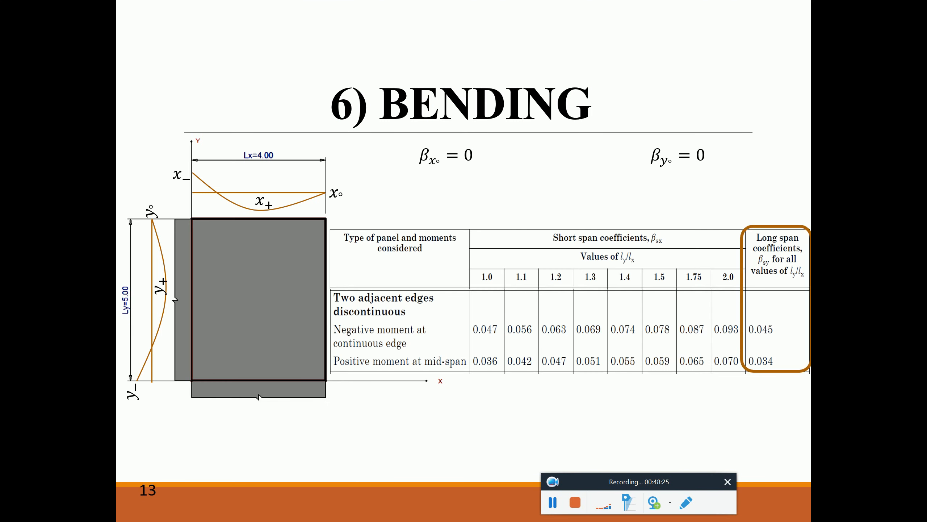
pyautogui.press('Right')
pyautogui.press('Right')
pyautogui.press('Right')
pyautogui.press('Right')
pyautogui.press('Right')
pyautogui.press('Right')
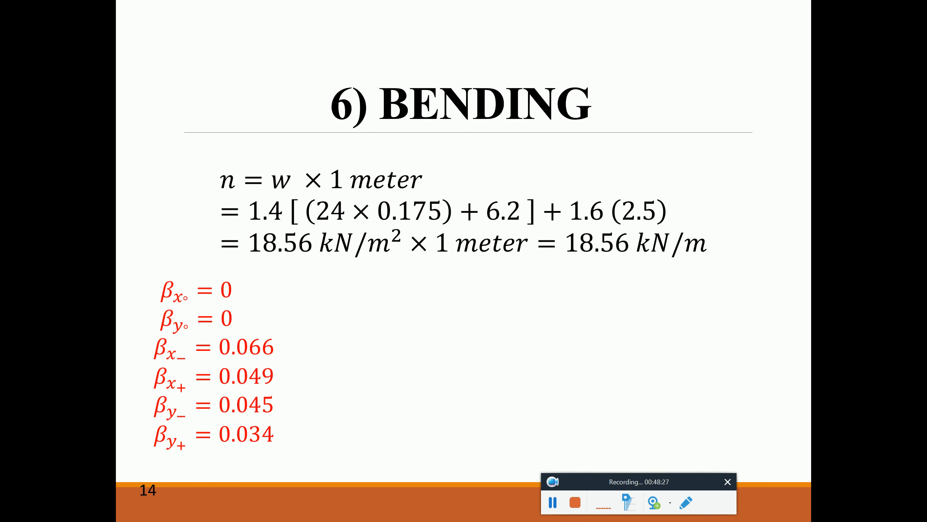
pyautogui.press('Right')
pyautogui.press('Right')
pyautogui.press('Right')
pyautogui.press('Right')
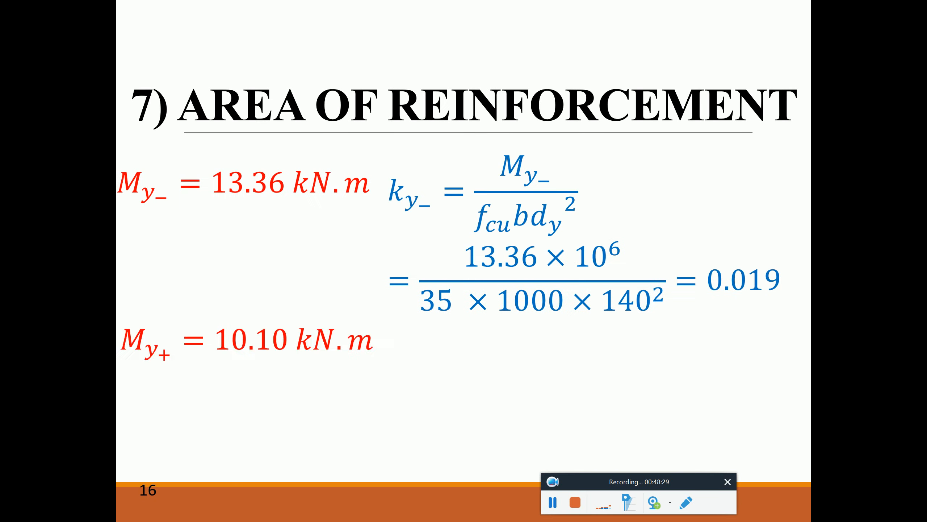
# Step: Review the slides calculating the slab's area of reinforcement, up to the start of the shear reinforcement section
pyautogui.press('Right')
pyautogui.press('Right')
pyautogui.press('Right')
pyautogui.press('Right')
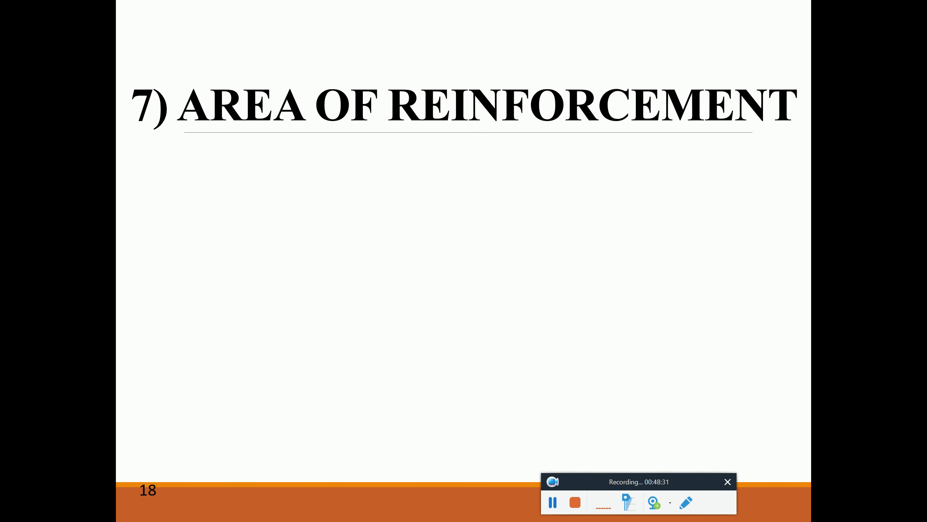
pyautogui.press('Right')
pyautogui.press('Right')
pyautogui.press('Right')
pyautogui.press('Right')
pyautogui.press('Right')
pyautogui.press('Right')
pyautogui.press('Right')
pyautogui.press('Right')
pyautogui.press('Right')
pyautogui.press('Right')
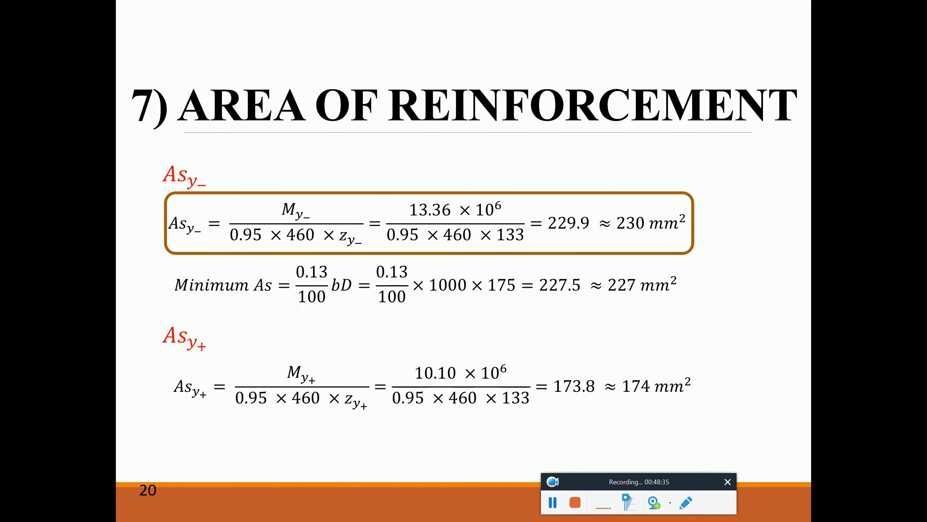
pyautogui.press('Right')
pyautogui.press('Right')
pyautogui.press('Right')
pyautogui.press('Right')
pyautogui.press('Right')
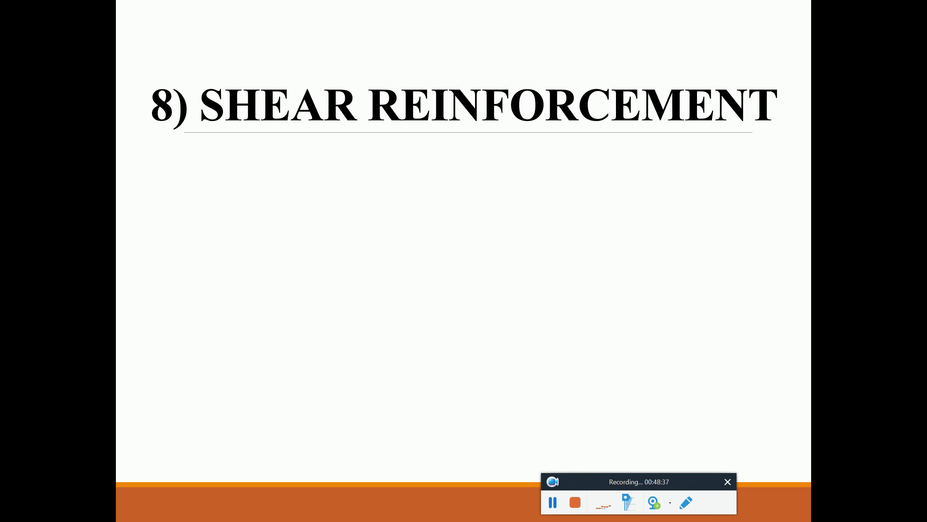
# Step: Review the shear reinforcement and deflection check slides, continuing to the detailing slide
pyautogui.press('Right')
pyautogui.press('Right')
pyautogui.press('Right')
pyautogui.press('Right')
pyautogui.press('Right')
pyautogui.press('Right')
pyautogui.press('Right')
pyautogui.press('Right')
pyautogui.press('Right')
pyautogui.press('Right')
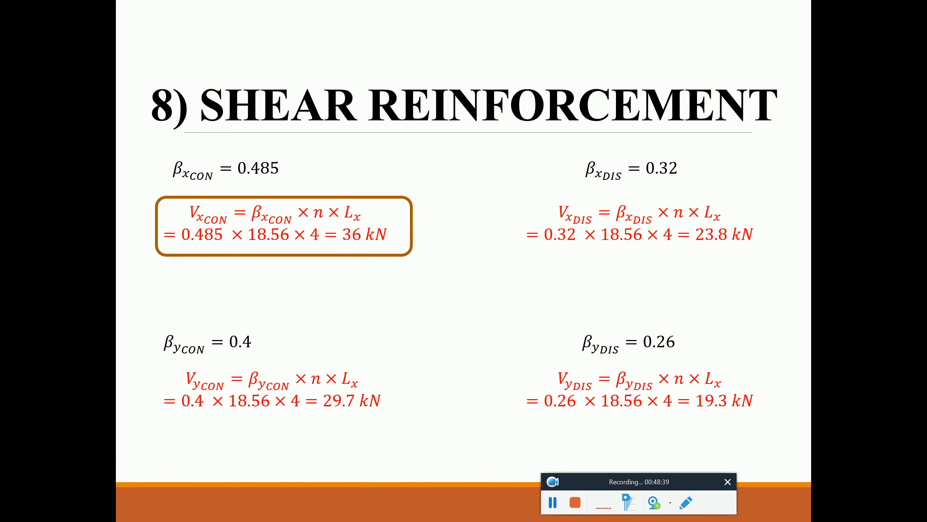
pyautogui.press('Right')
pyautogui.press('Right')
pyautogui.press('Right')
pyautogui.press('Right')
pyautogui.press('Right')
pyautogui.press('Right')
pyautogui.press('Right')
pyautogui.press('Right')
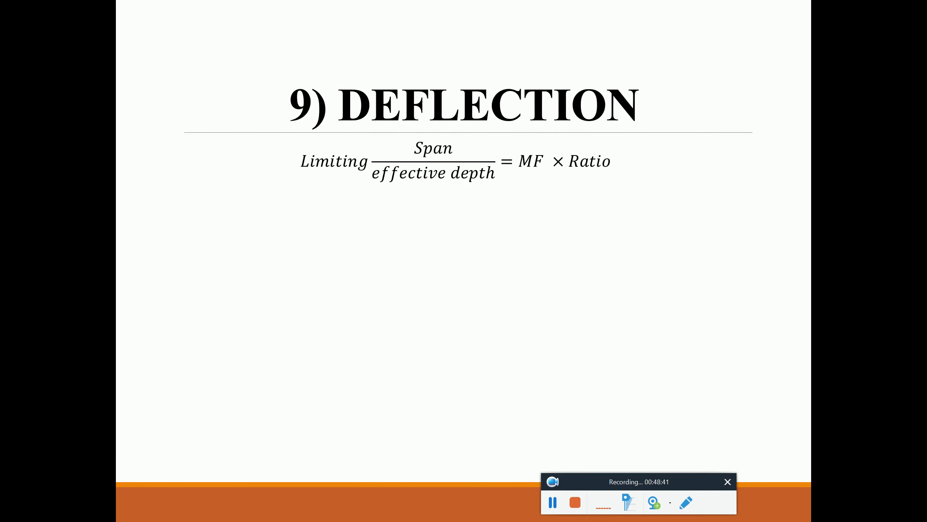
pyautogui.press('Right')
pyautogui.press('Right')
pyautogui.press('Right')
pyautogui.press('Right')
pyautogui.press('Right')
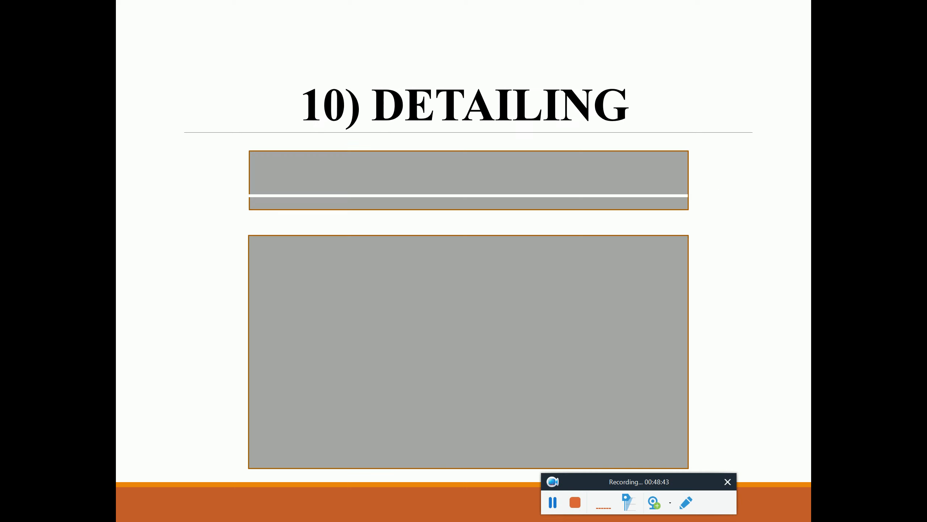
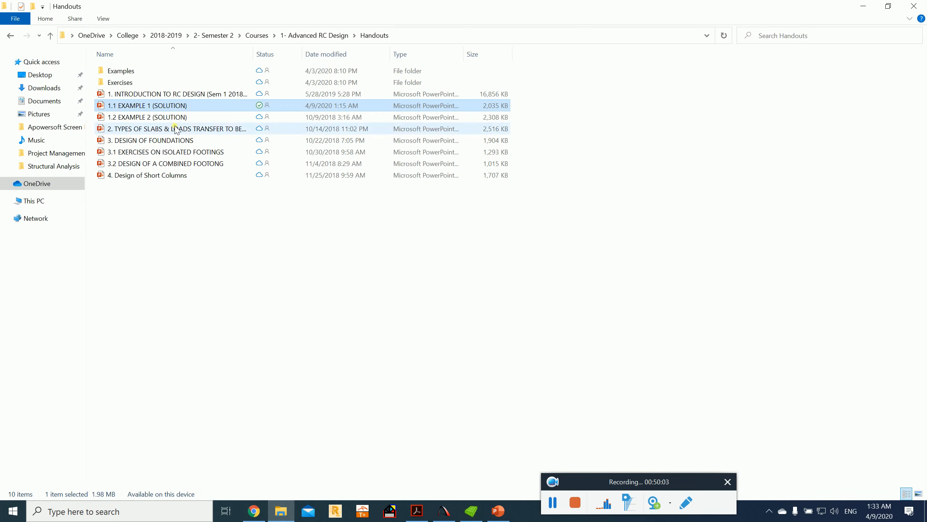
# Step: Open the 1.2 EXAMPLE 2 (SOLUTION) presentation, look through its slides to the detailing page, and close it
pyautogui.doubleClick(175, 118)
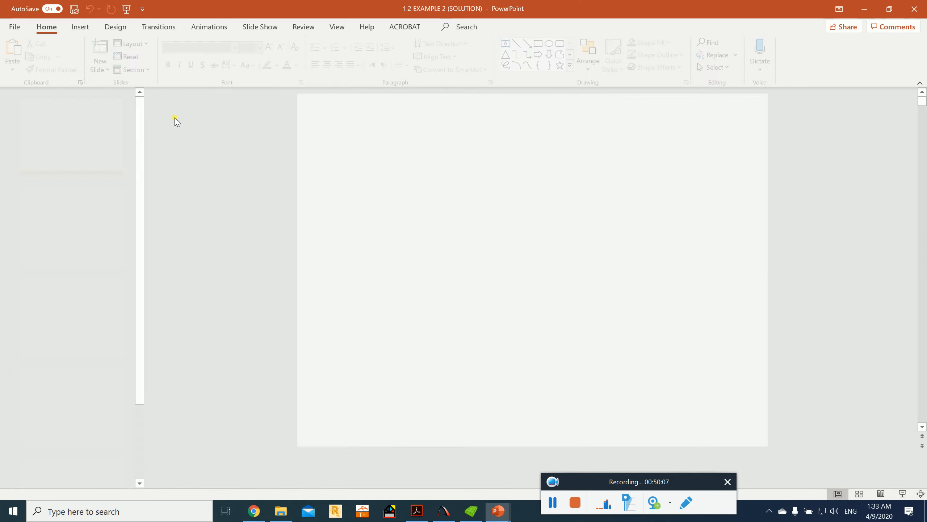
pyautogui.scroll(-6, 452, 230)
pyautogui.scroll(-8, 452, 230)
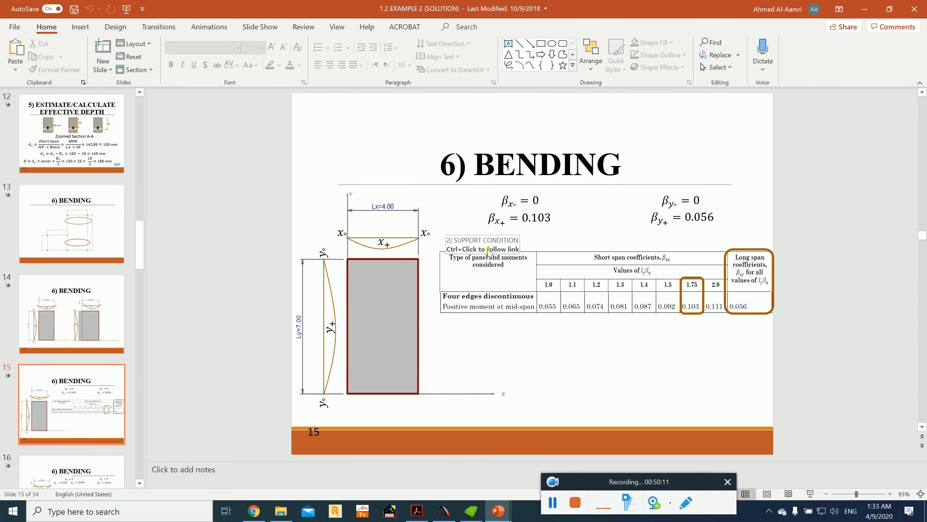
pyautogui.scroll(-3, 656, 321)
pyautogui.scroll(-11, 656, 320)
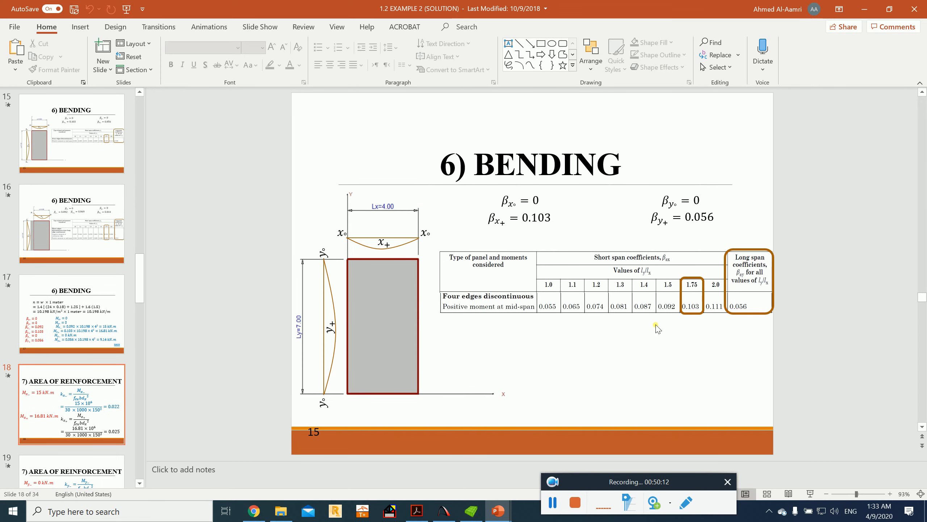
pyautogui.scroll(-5, 660, 329)
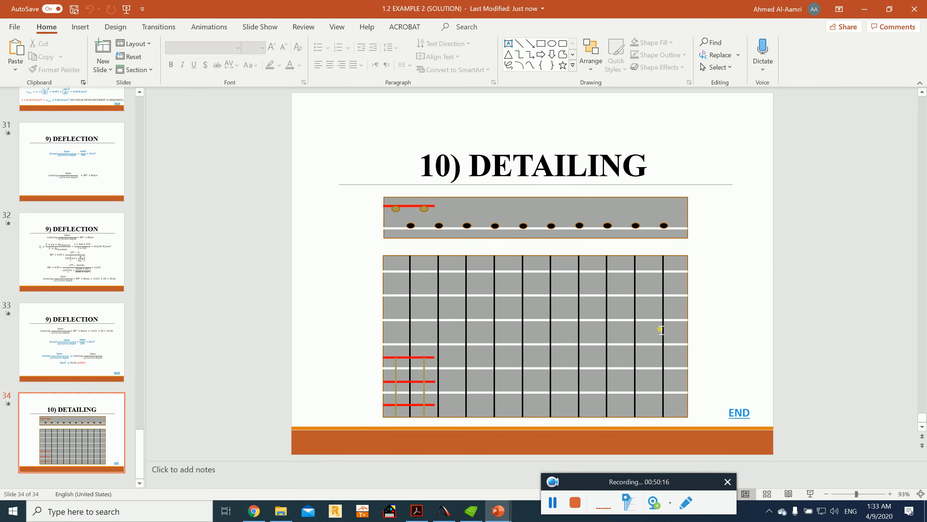
pyautogui.scroll(2, 661, 330)
pyautogui.scroll(-2, 660, 330)
pyautogui.click(914, 8)
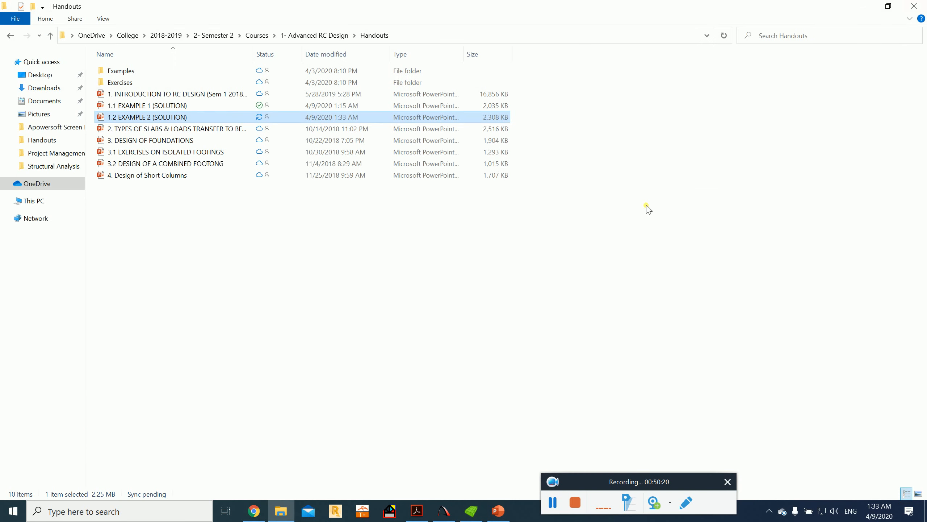
# Step: Switch to the Prokon Tutorial PDF, look through to Exercise 1: Section Properties, and close the document
pyautogui.click(471, 510)
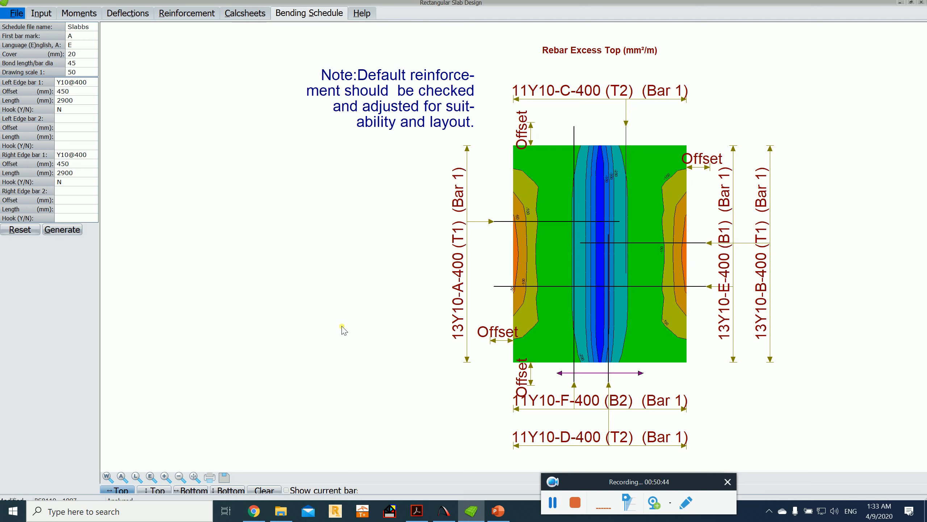
pyautogui.click(417, 510)
pyautogui.scroll(-3, 400, 342)
pyautogui.scroll(-10, 400, 341)
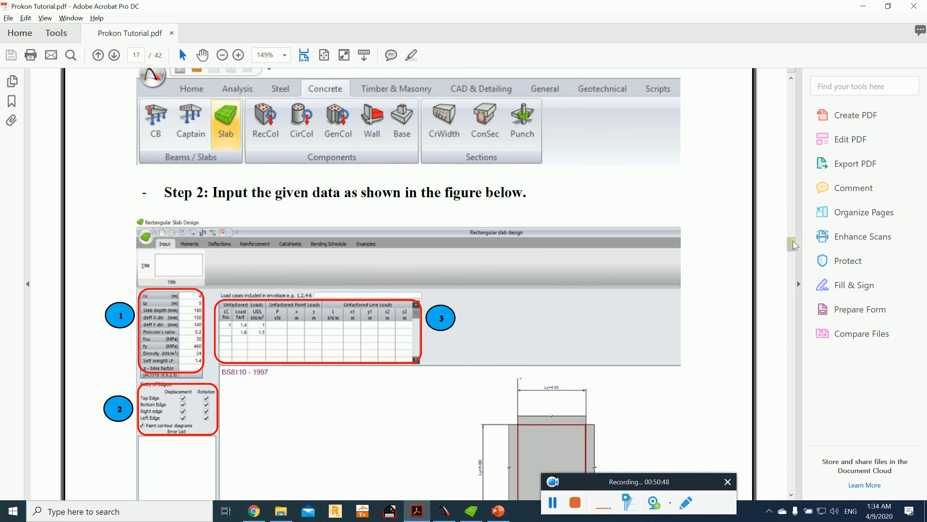
pyautogui.moveTo(794, 245); pyautogui.dragTo(809, 443)
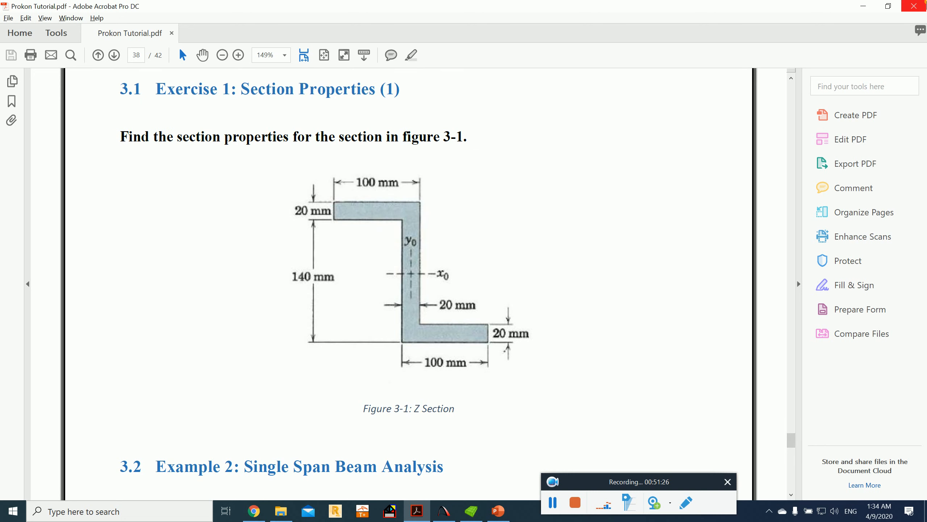
pyautogui.click(915, 6)
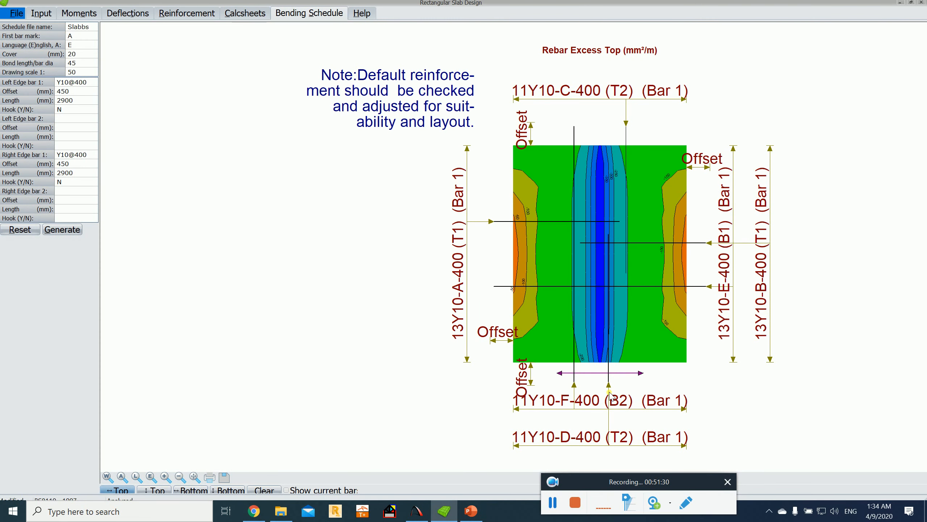
# Step: Close the slab design without saving its changes, return to Prokon CalcPad, and close the remaining PowerPoint windows
pyautogui.click(924, 5)
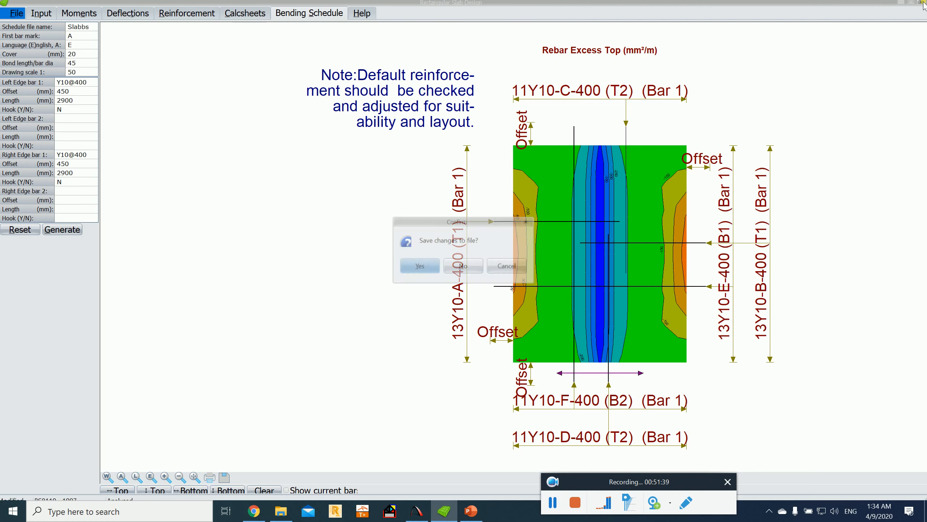
pyautogui.click(462, 268)
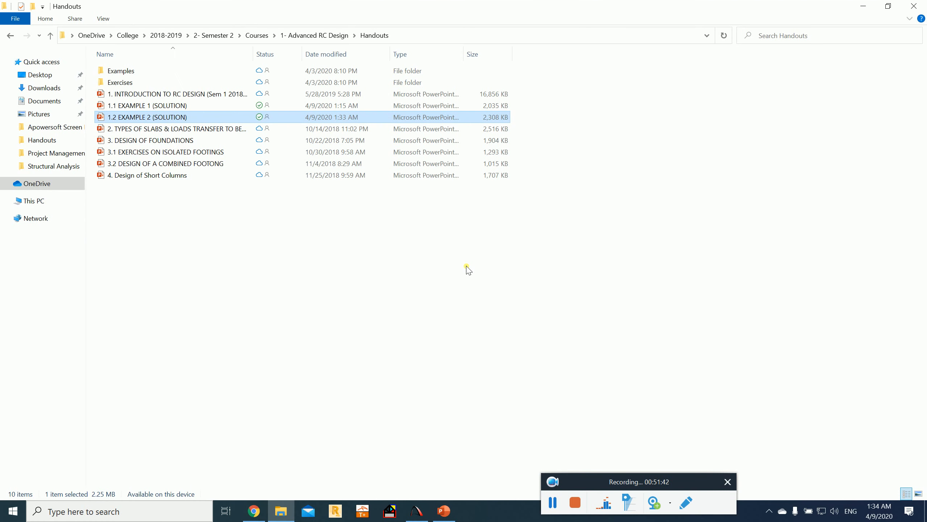
pyautogui.click(417, 511)
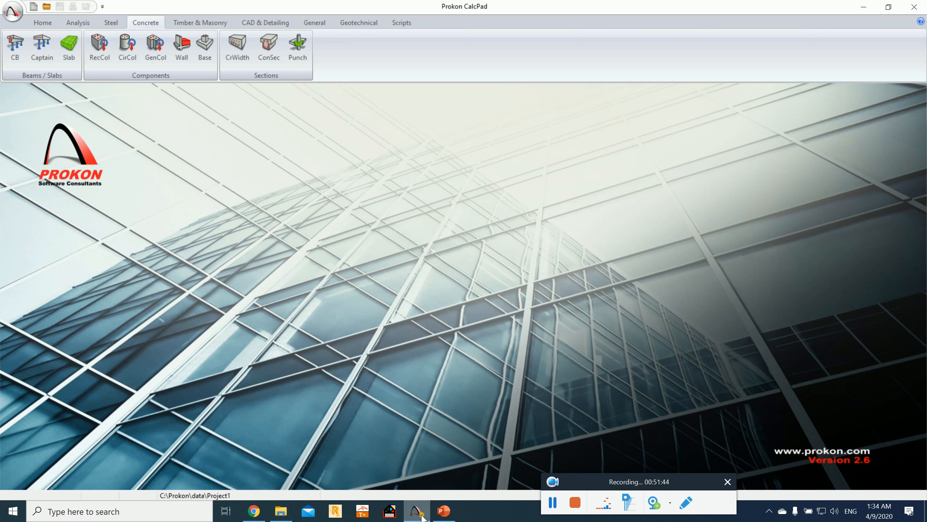
pyautogui.rightClick(438, 516)
pyautogui.click(430, 489)
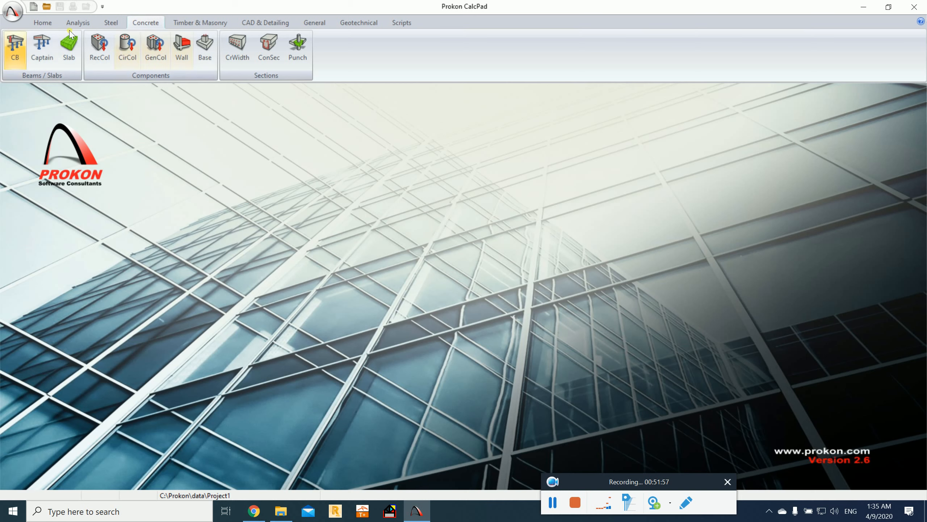
# Step: Open the Frame structural analysis module and maximise its window
pyautogui.click(90, 23)
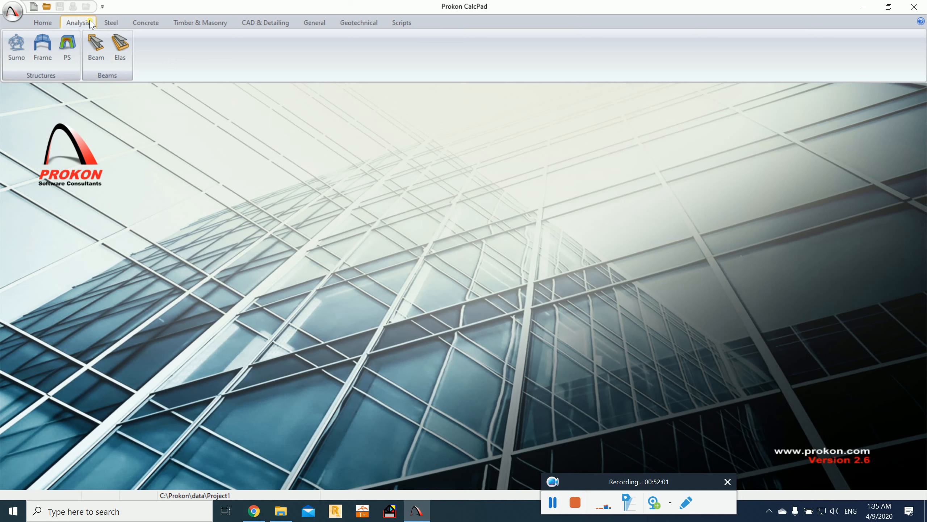
pyautogui.click(40, 48)
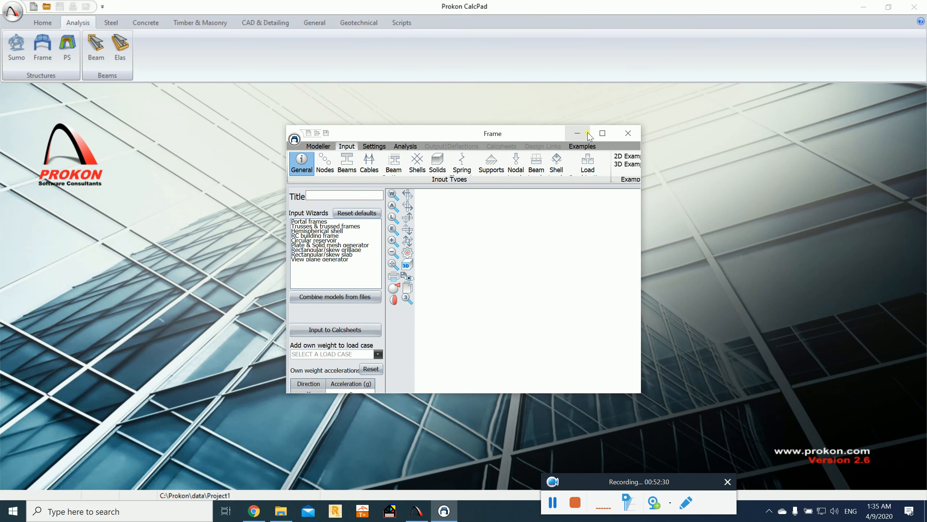
pyautogui.click(601, 133)
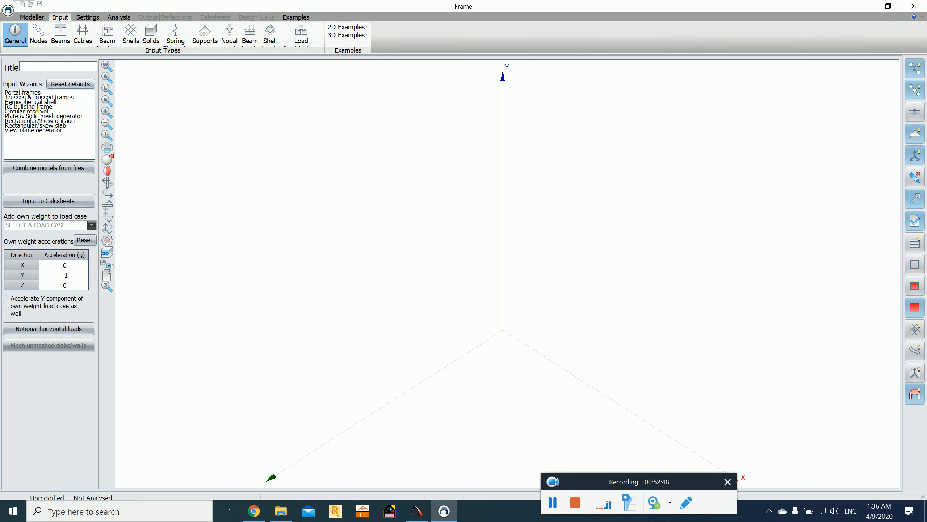
# Step: Generate a circular reservoir with the input wizard, using its default dimensions and Concrete:30 MPa as the material
pyautogui.doubleClick(38, 112)
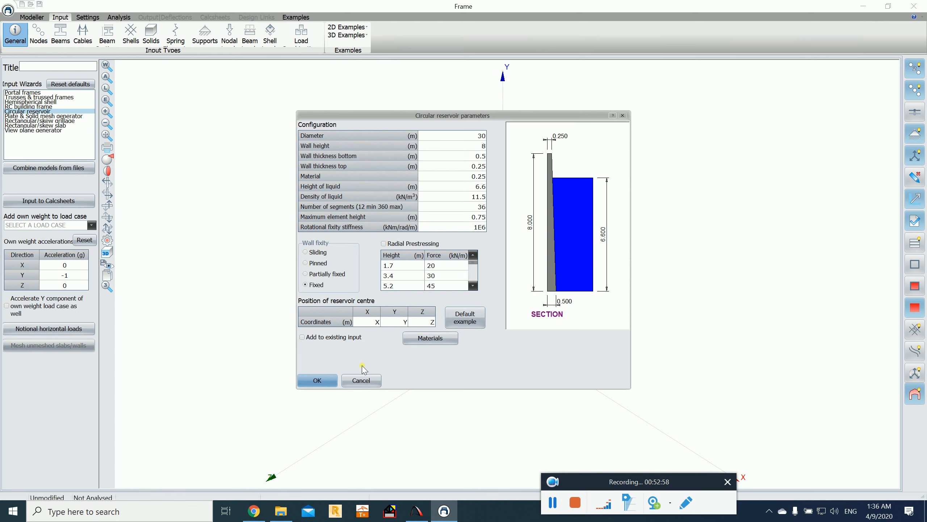
pyautogui.click(329, 380)
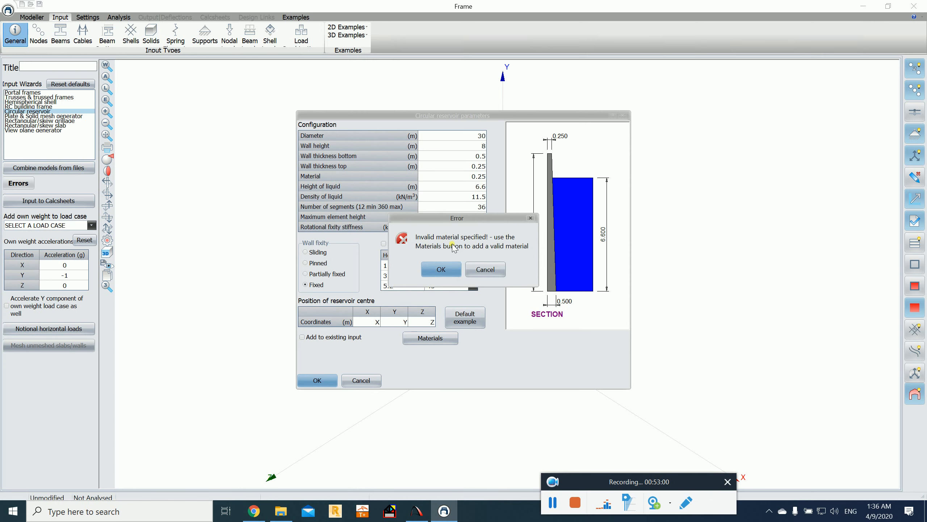
pyautogui.click(452, 269)
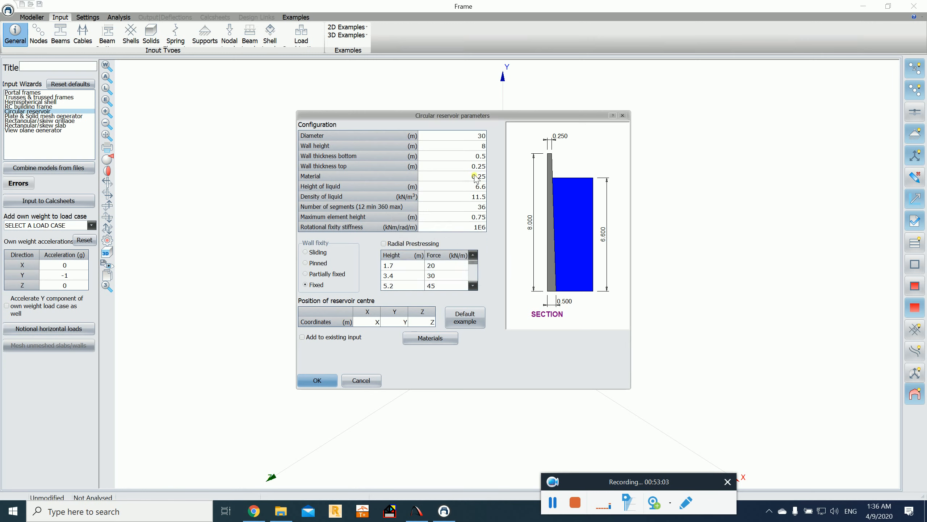
pyautogui.click(471, 176)
pyautogui.click(481, 176)
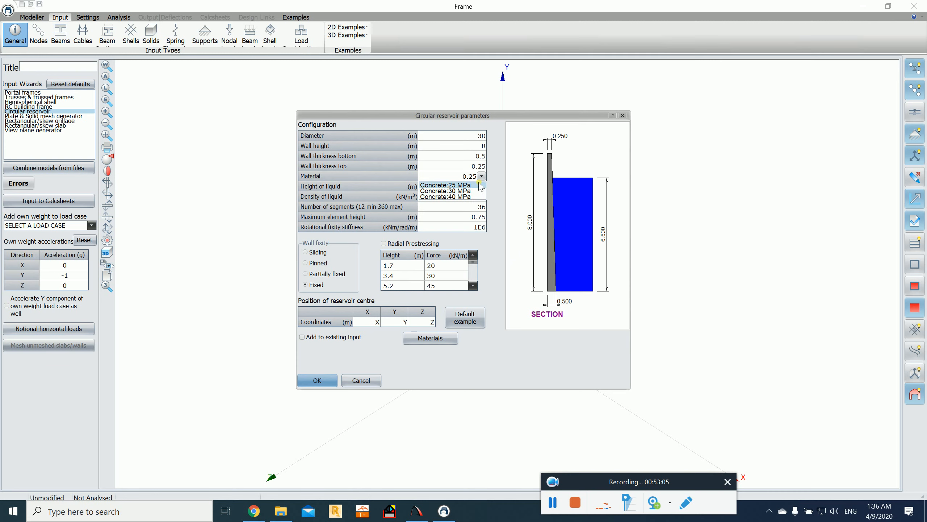
pyautogui.click(475, 191)
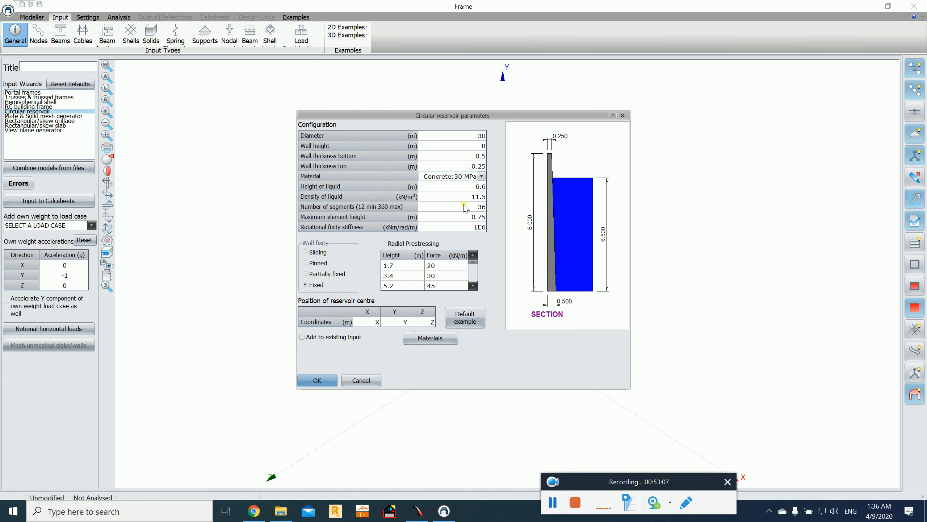
pyautogui.click(317, 380)
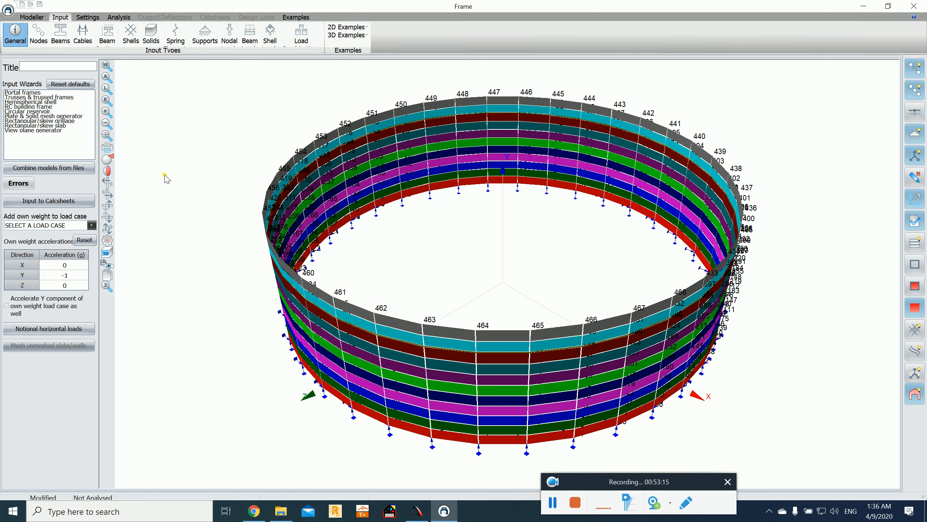
# Step: Set up a hemispherical shell in the input wizard with diameter 6 m, height 1.5 m and material Concrete:40 MPa
pyautogui.doubleClick(40, 102)
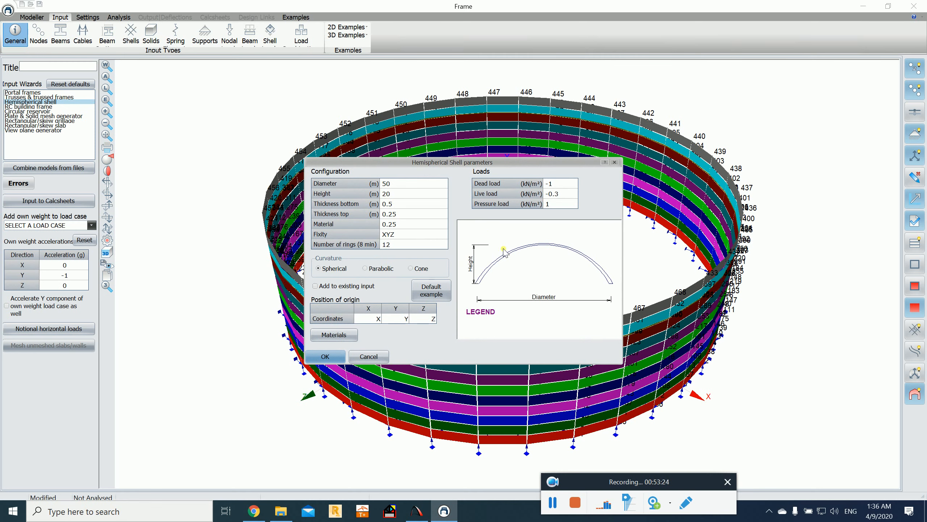
pyautogui.click(402, 185)
pyautogui.doubleClick(402, 185)
pyautogui.write('6')
pyautogui.click(404, 198)
pyautogui.click(404, 198)
pyautogui.moveTo(404, 197); pyautogui.dragTo(373, 204)
pyautogui.write('1.5')
pyautogui.click(440, 224)
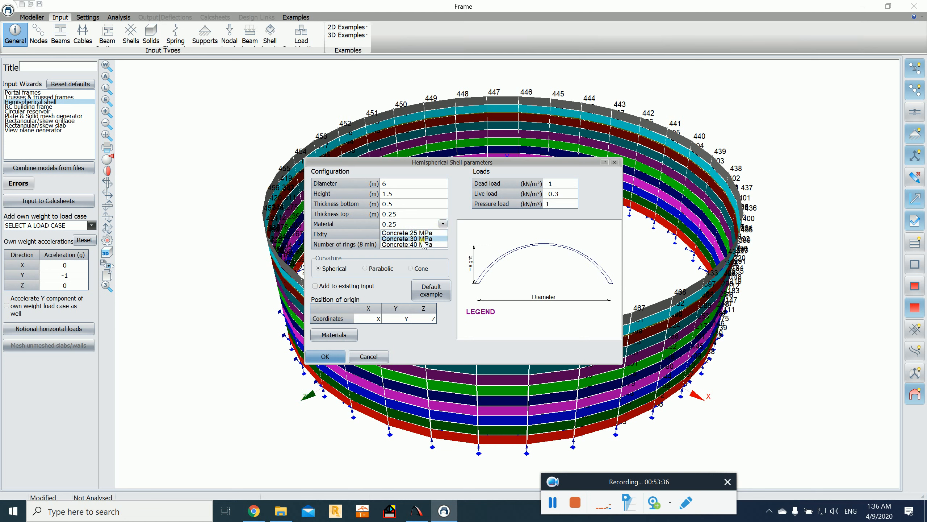
pyautogui.click(422, 244)
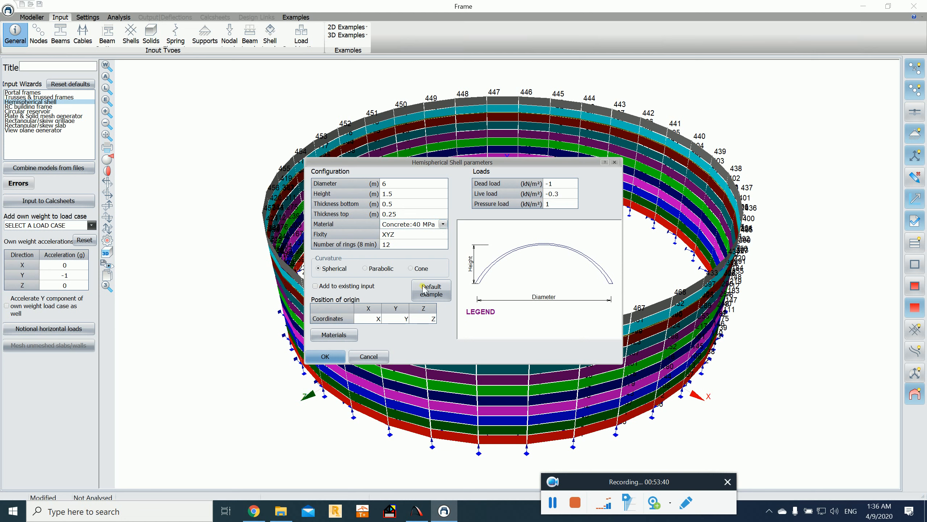
# Step: Generate the hemispherical shell, overwriting the reservoir model without saving it
pyautogui.click(325, 357)
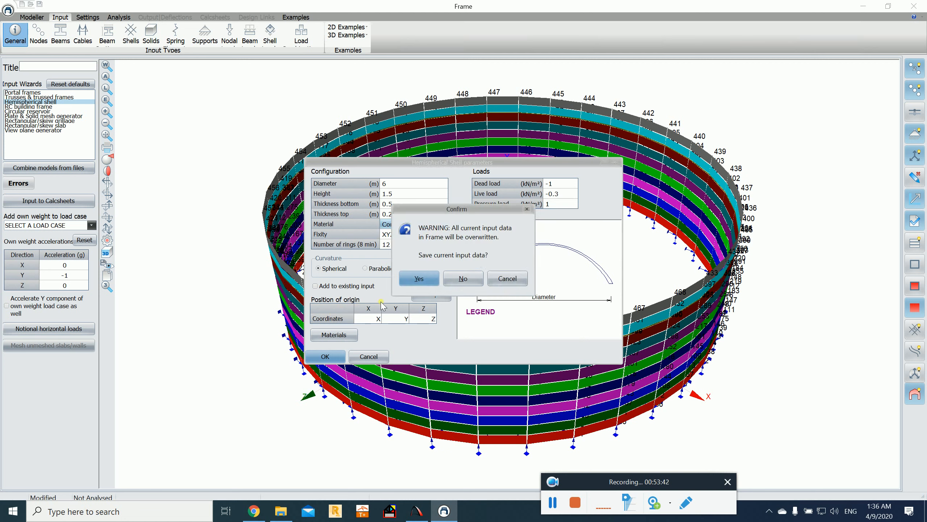
pyautogui.click(424, 279)
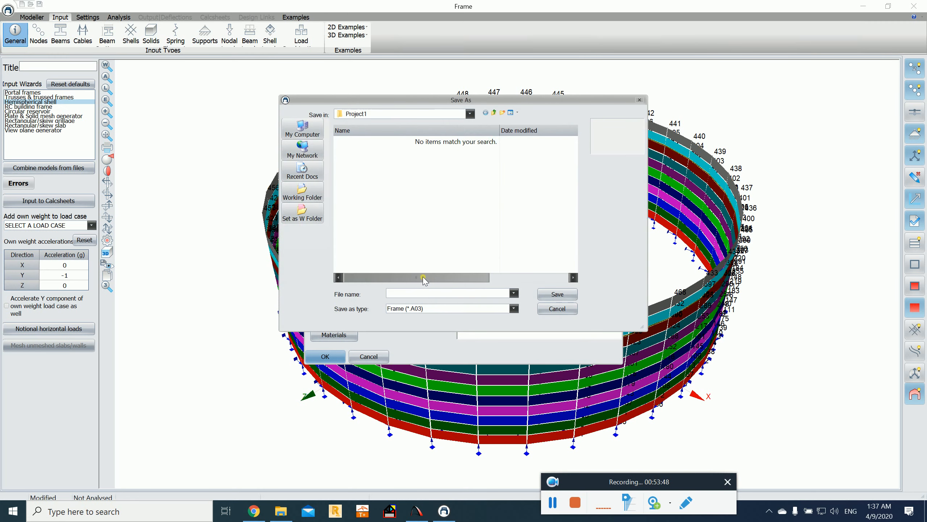
pyautogui.click(556, 310)
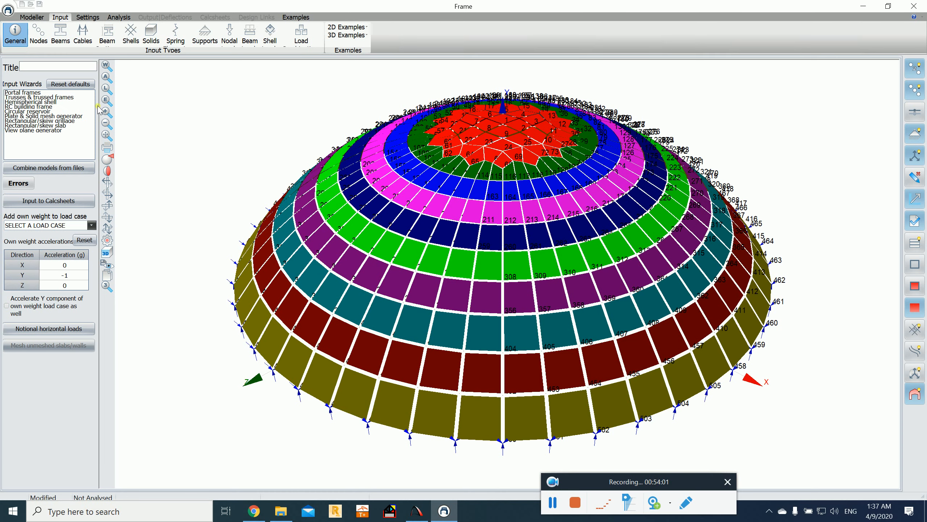
# Step: Start the trusses and trussed frames wizard and set its material to Steel:S355JR_med
pyautogui.doubleClick(64, 98)
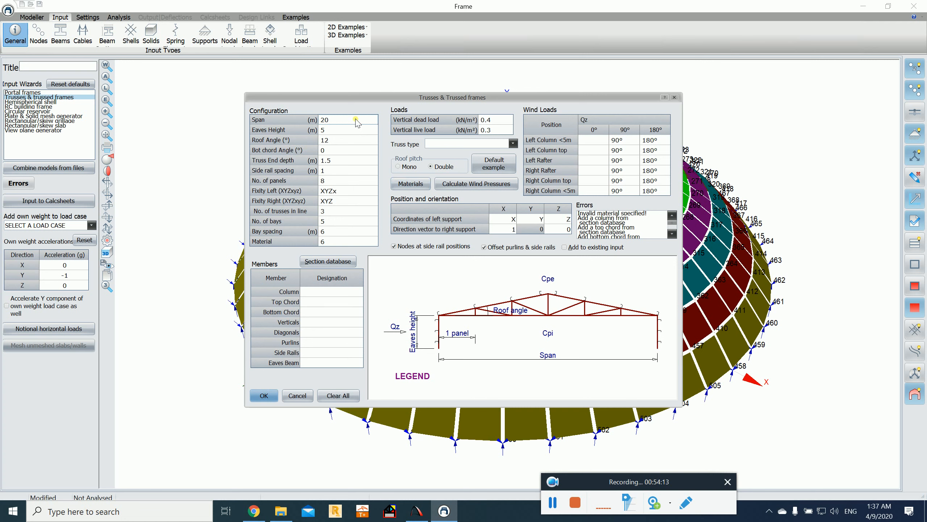
pyautogui.click(370, 241)
pyautogui.click(372, 241)
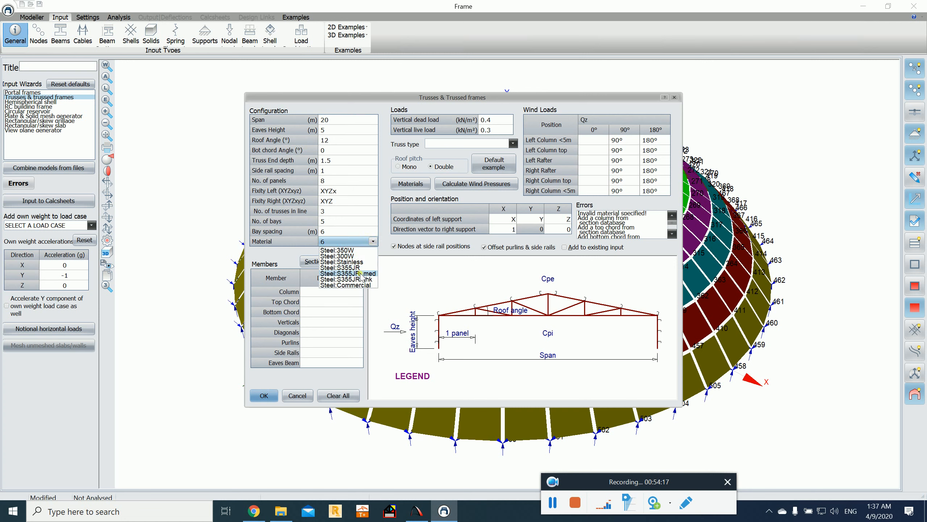
pyautogui.click(358, 251)
pyautogui.click(359, 273)
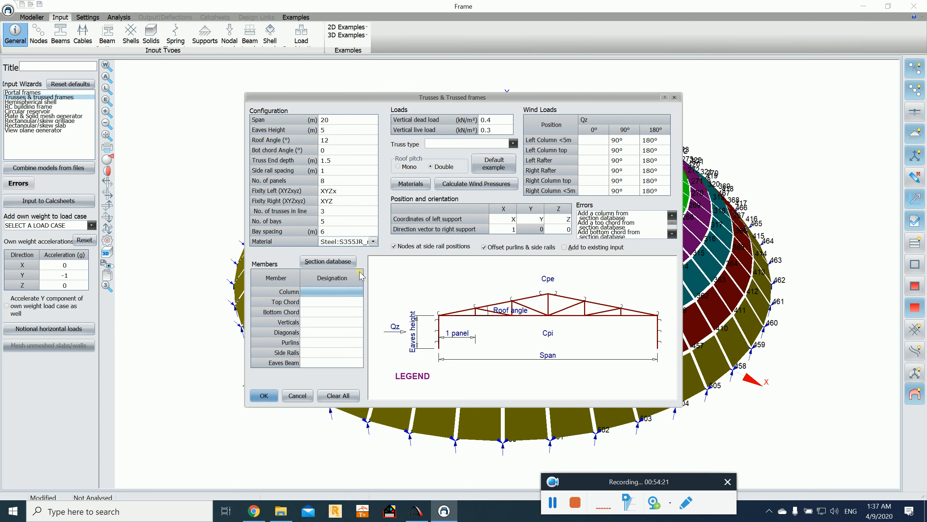
# Step: Try to generate the trussed frame and read through the wizard's error list
pyautogui.click(268, 400)
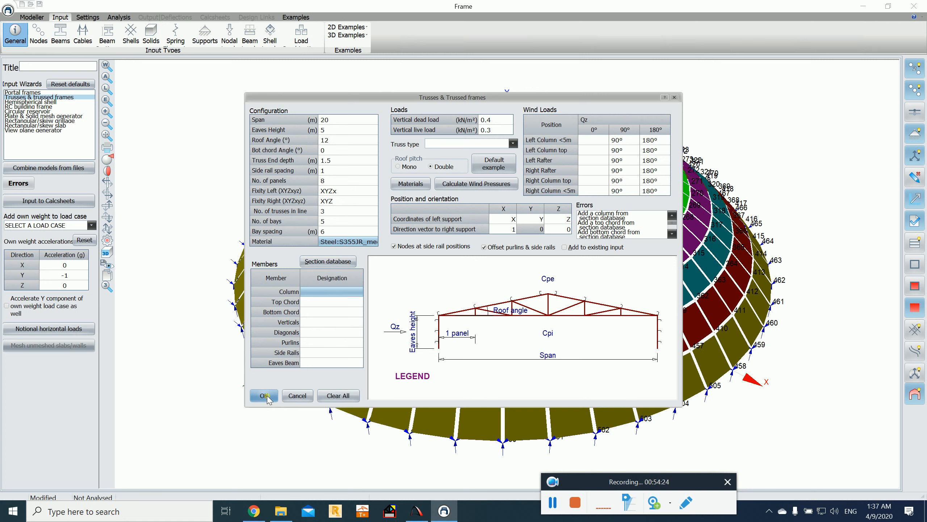
pyautogui.click(258, 400)
pyautogui.click(334, 312)
pyautogui.click(337, 293)
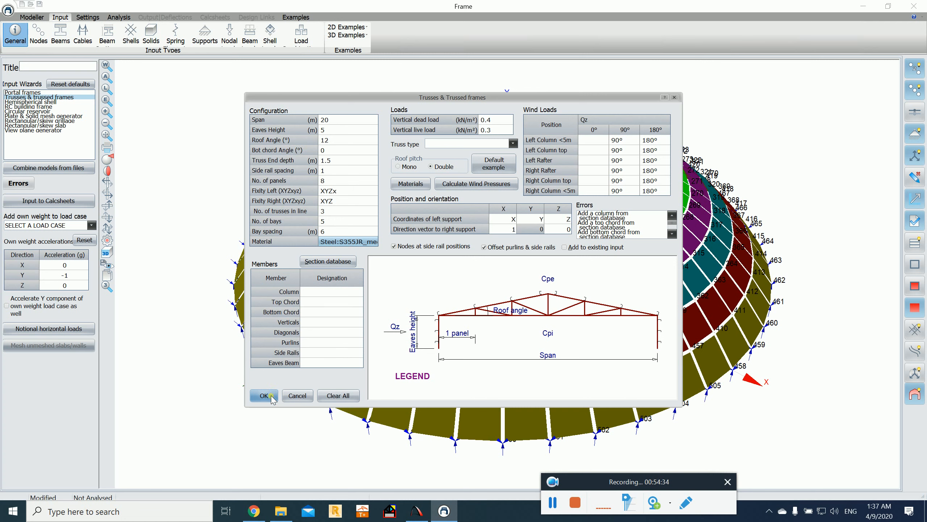
pyautogui.click(553, 502)
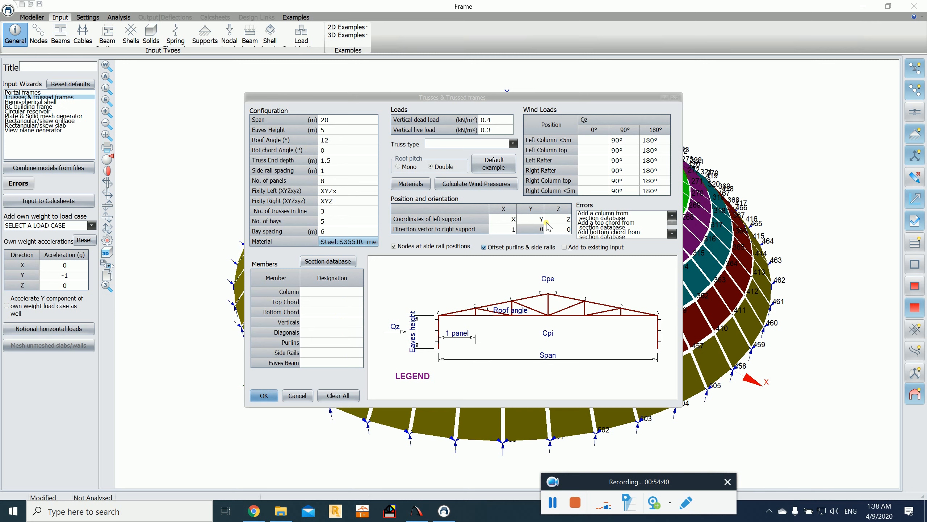
pyautogui.click(672, 234)
pyautogui.click(674, 232)
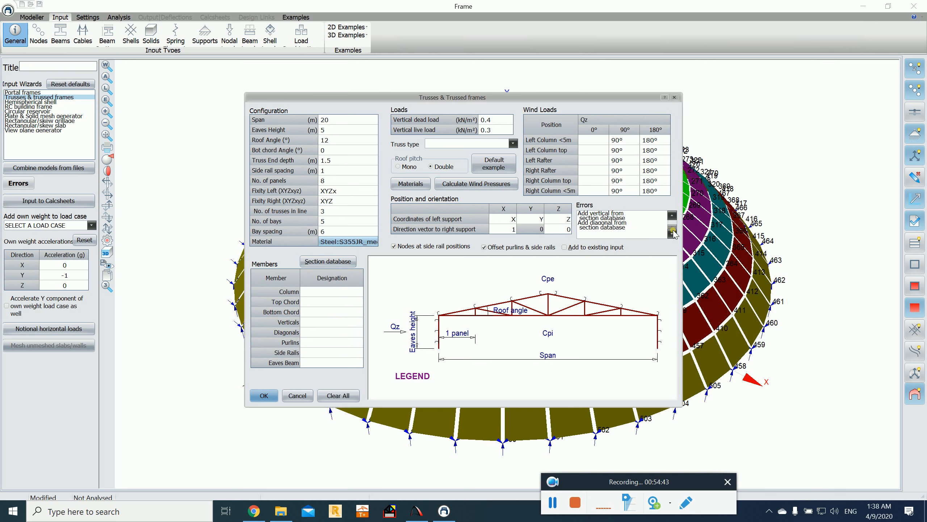
pyautogui.moveTo(674, 226); pyautogui.dragTo(672, 216)
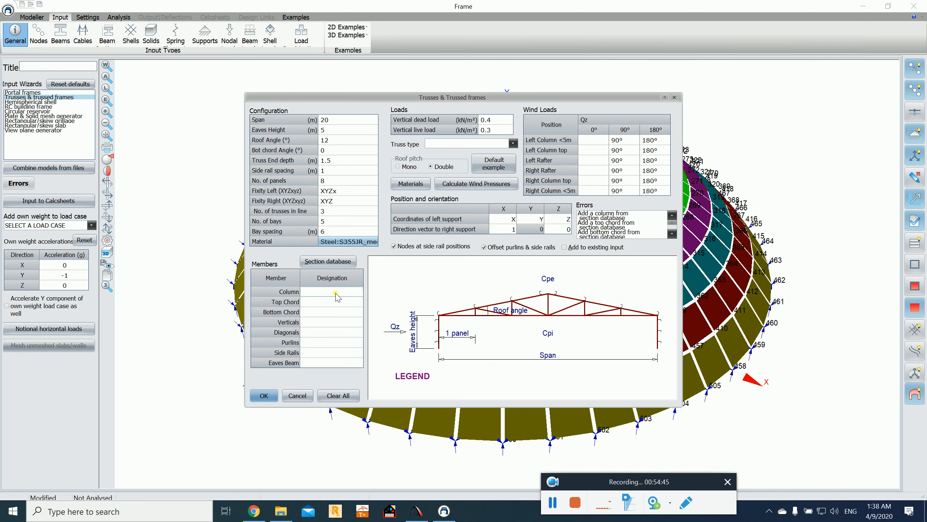
# Step: Assign the I-section 305x165x40 to the column and the unequal angle 100x65x8 to the top chord
pyautogui.click(338, 261)
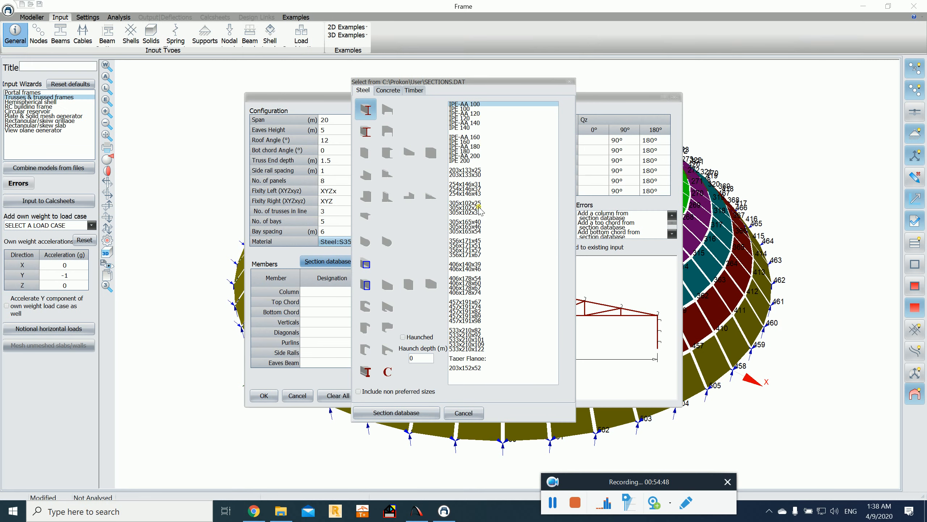
pyautogui.doubleClick(470, 222)
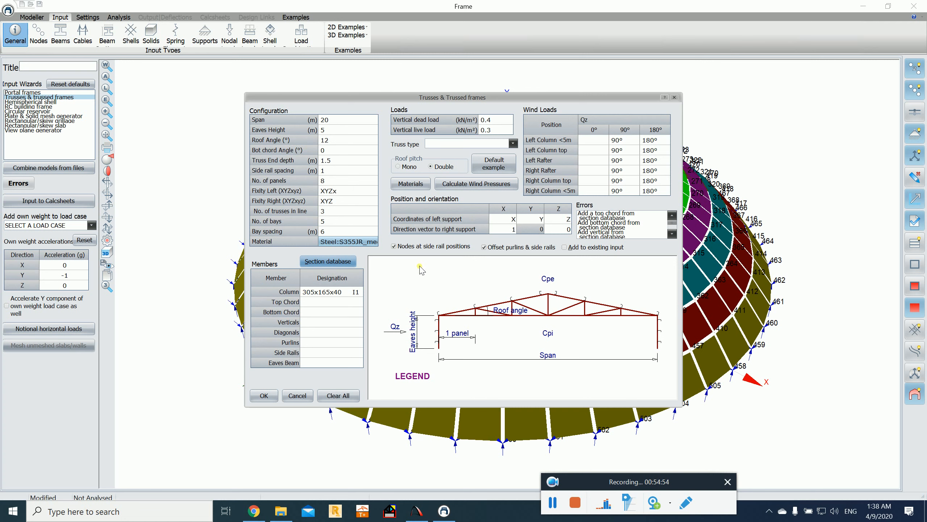
pyautogui.click(357, 303)
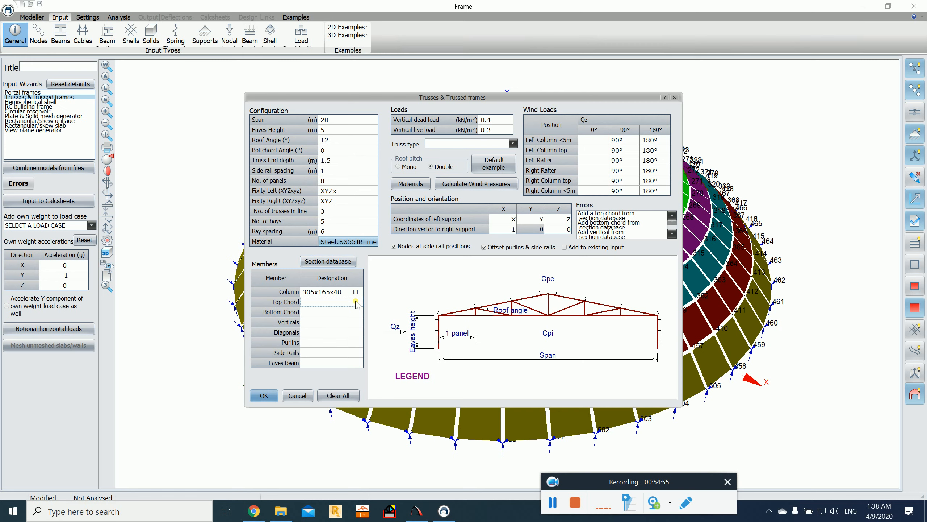
pyautogui.click(328, 266)
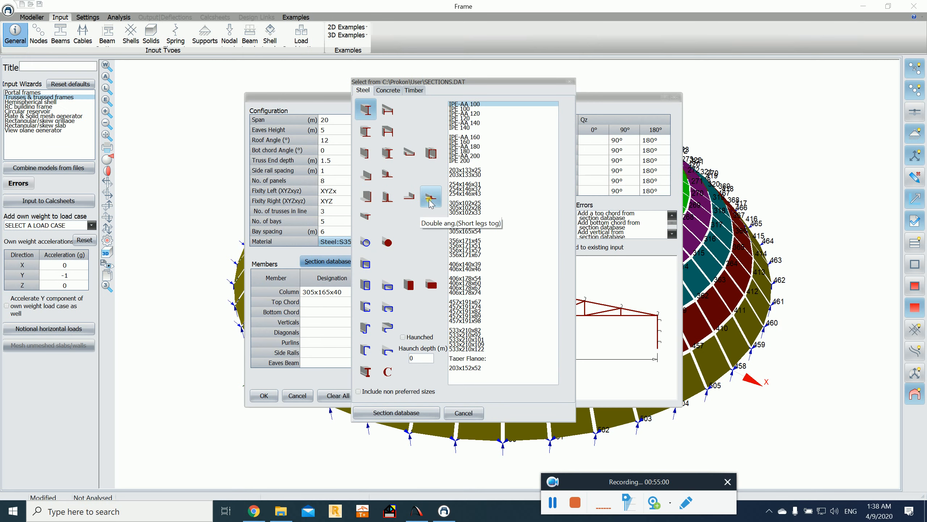
pyautogui.click(375, 208)
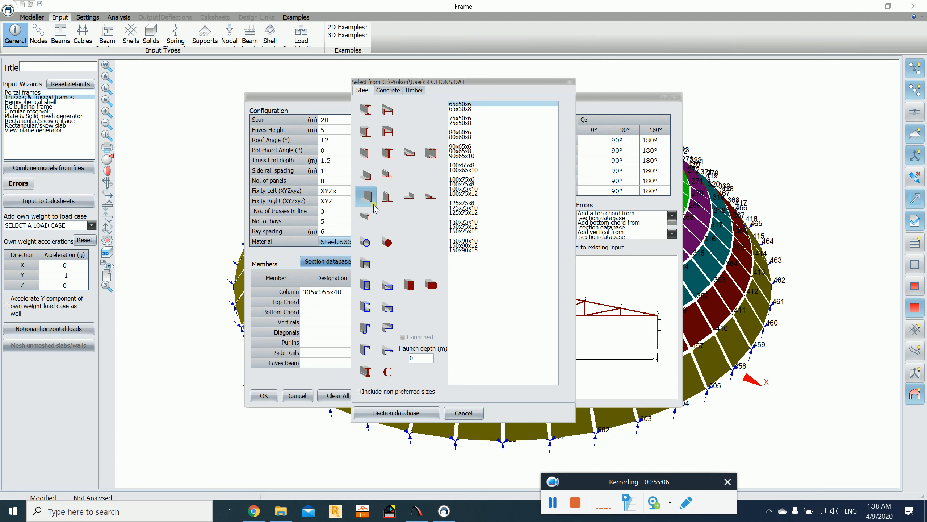
pyautogui.doubleClick(461, 166)
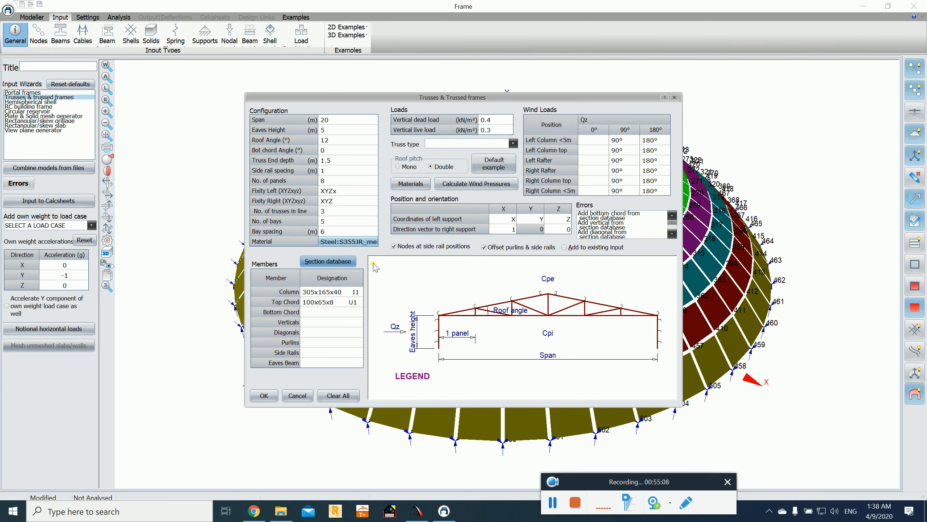
# Step: Check the remaining wizard errors and assign the equal angle 60x60x8 to the bottom chord
pyautogui.click(345, 312)
pyautogui.click(671, 235)
pyautogui.click(672, 234)
pyautogui.click(672, 235)
pyautogui.click(672, 234)
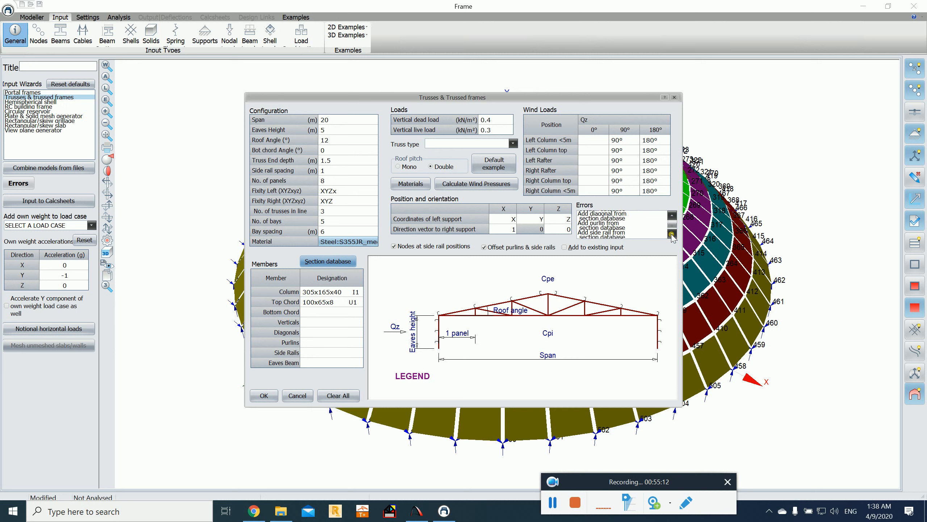
pyautogui.click(671, 234)
pyautogui.click(672, 235)
pyautogui.moveTo(671, 227); pyautogui.dragTo(671, 216)
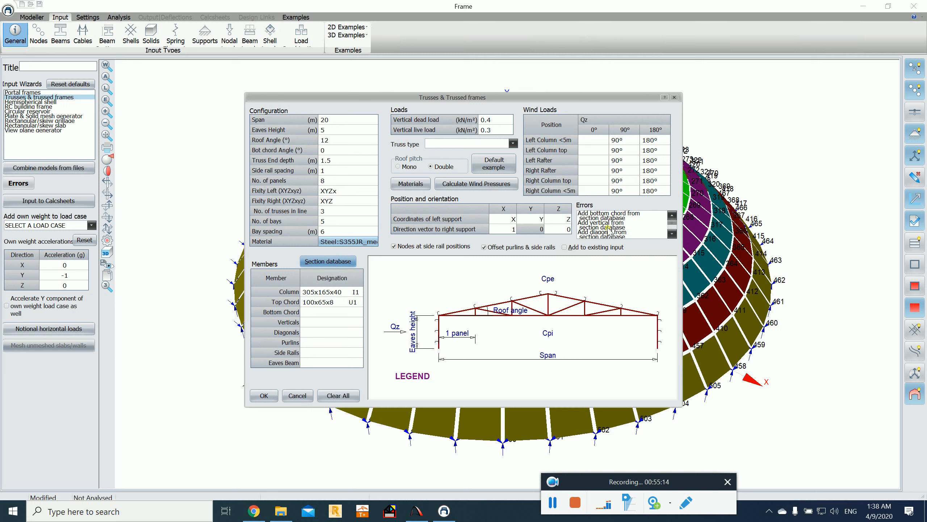
pyautogui.click(356, 314)
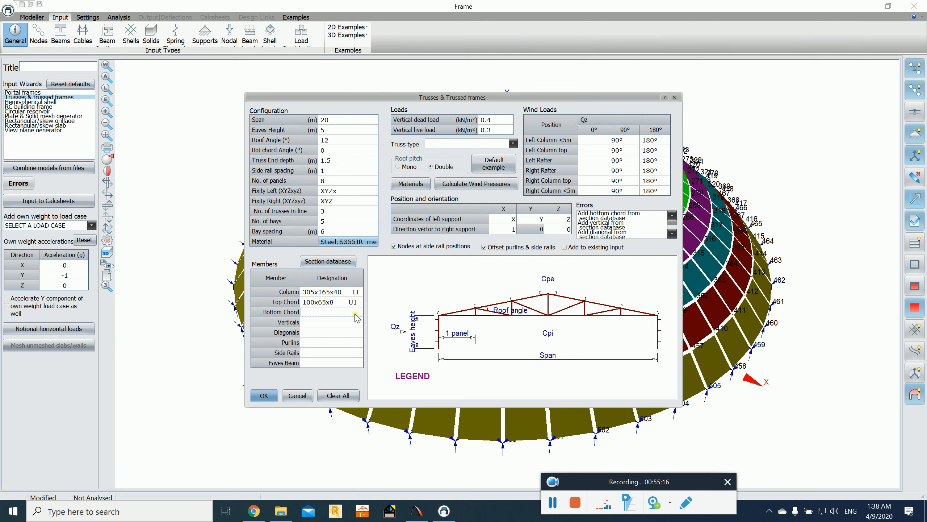
pyautogui.click(340, 262)
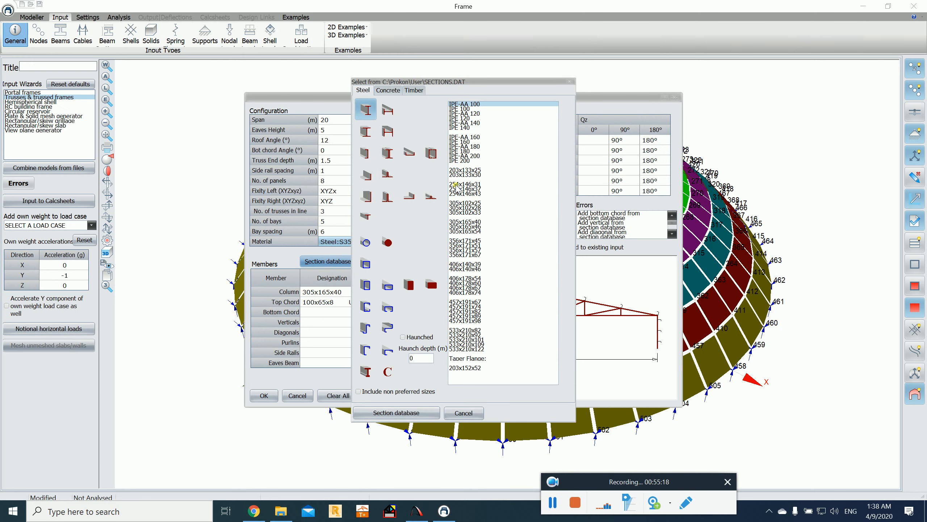
pyautogui.click(366, 175)
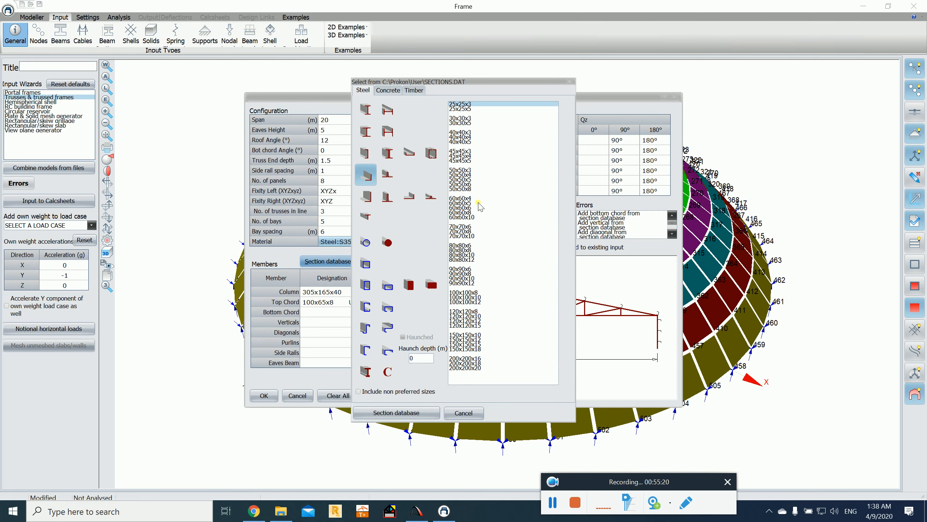
pyautogui.doubleClick(461, 212)
# Step: Assign equal angle sections to the truss web members: 60x60x8 for the verticals and 60x60x10 for the diagonals
pyautogui.click(345, 323)
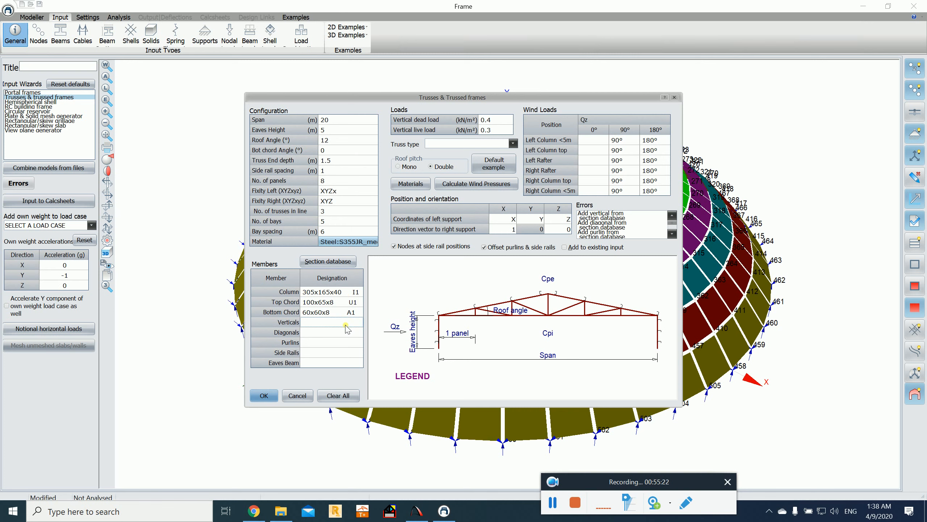
pyautogui.click(346, 261)
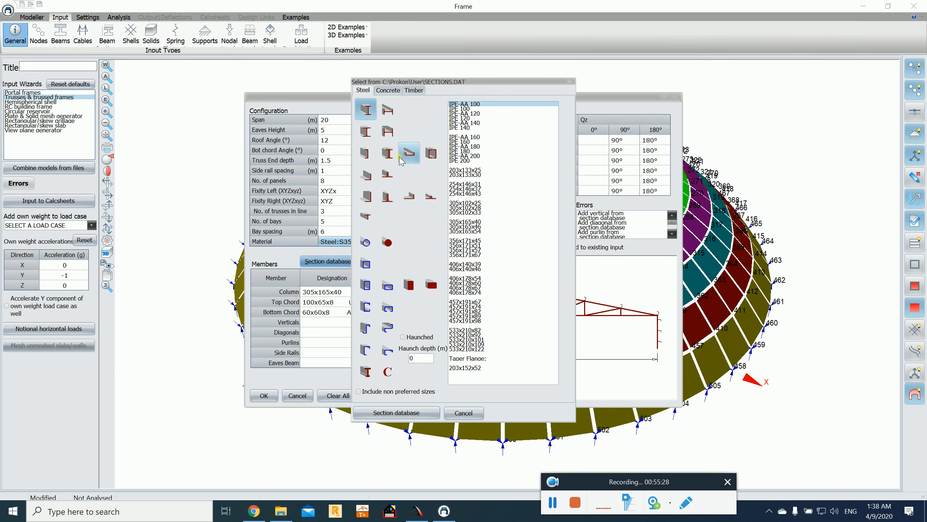
pyautogui.click(358, 183)
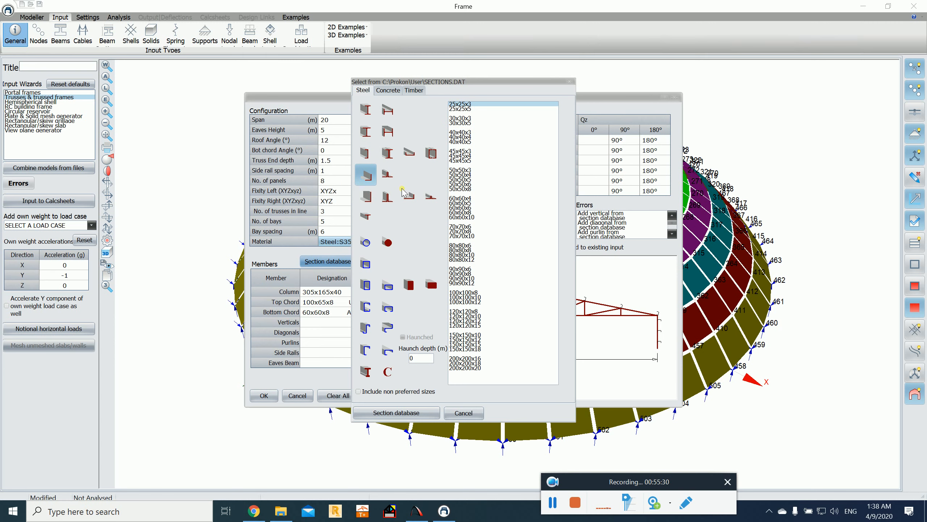
pyautogui.doubleClick(471, 214)
pyautogui.click(336, 332)
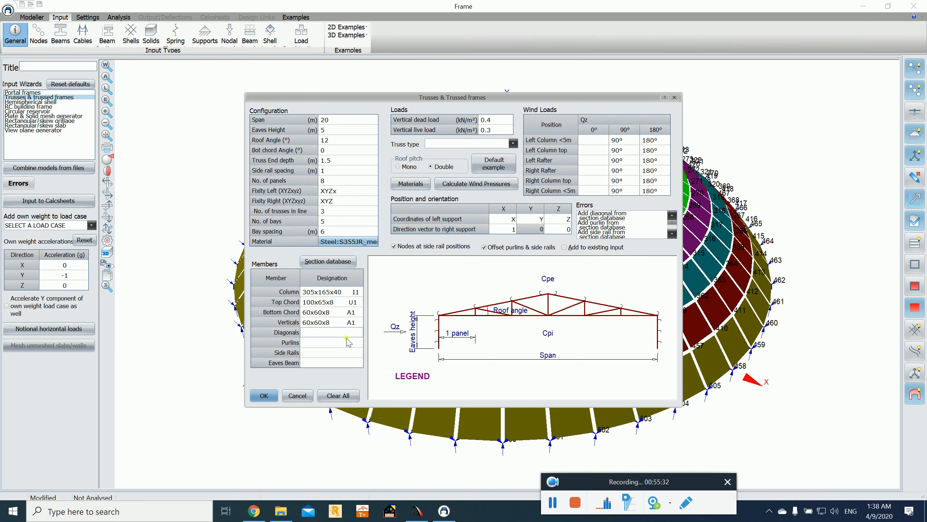
pyautogui.click(328, 261)
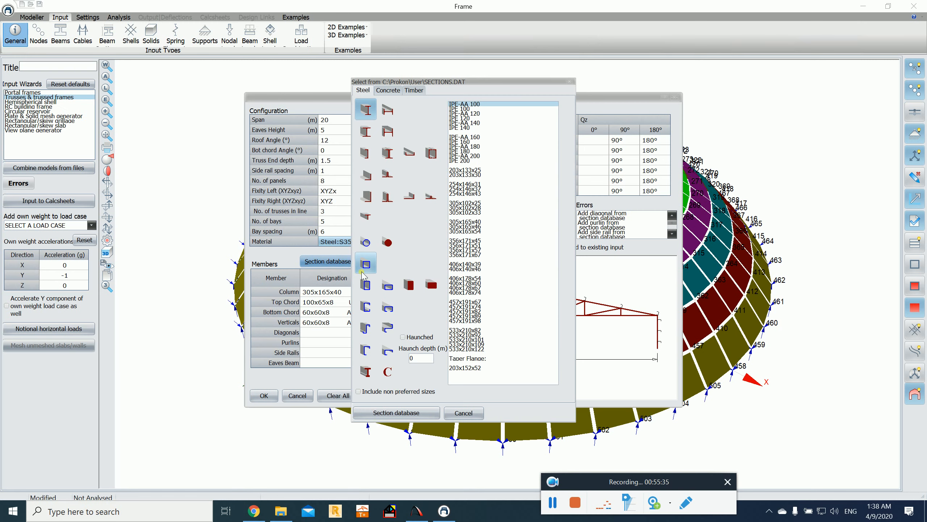
pyautogui.click(365, 175)
pyautogui.doubleClick(470, 218)
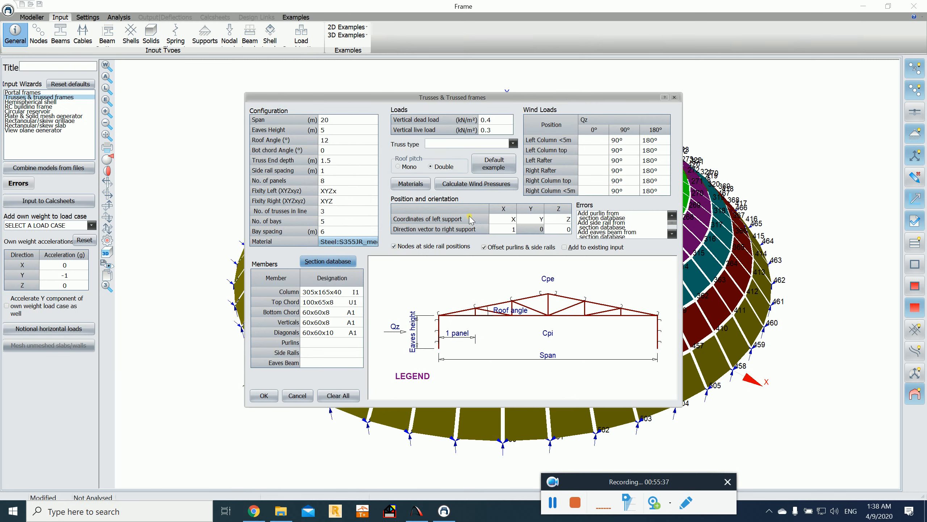
# Step: Assign the equal angle 60x60x8 to the purlins from the section database
pyautogui.click(334, 342)
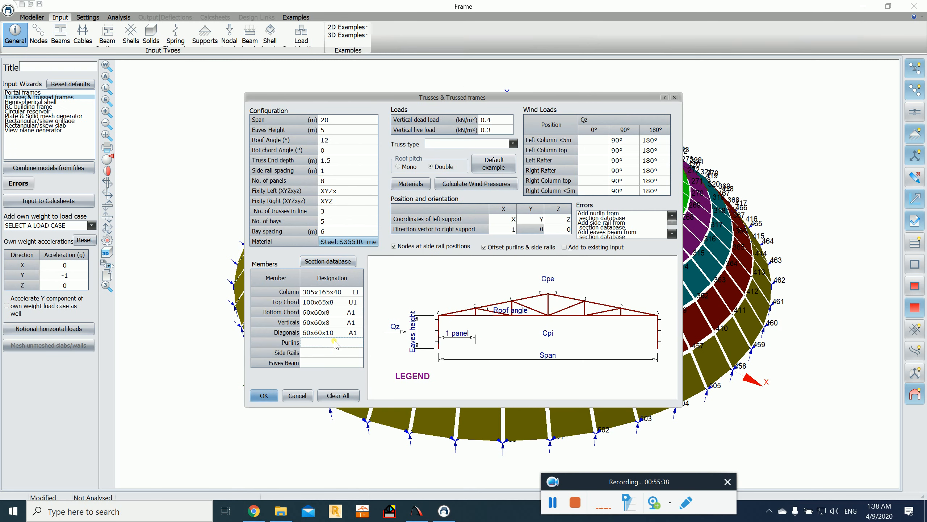
pyautogui.click(331, 262)
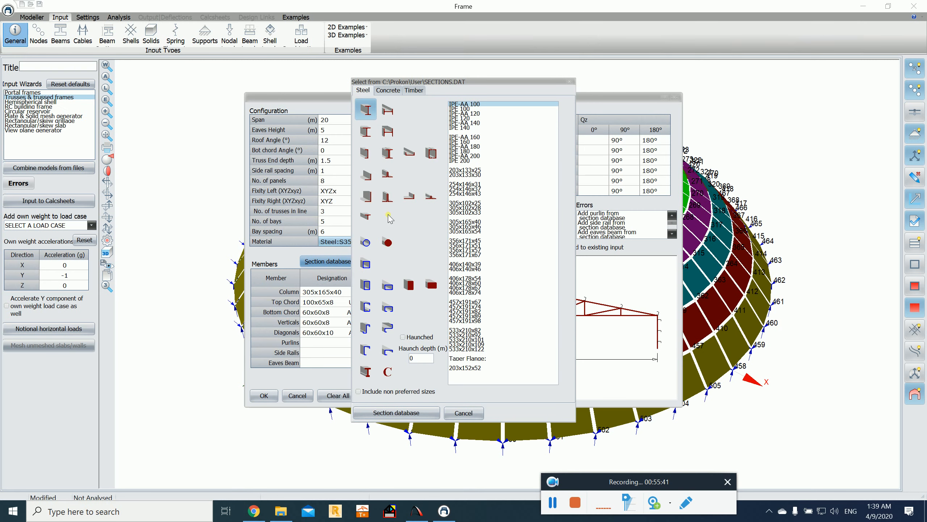
pyautogui.click(370, 183)
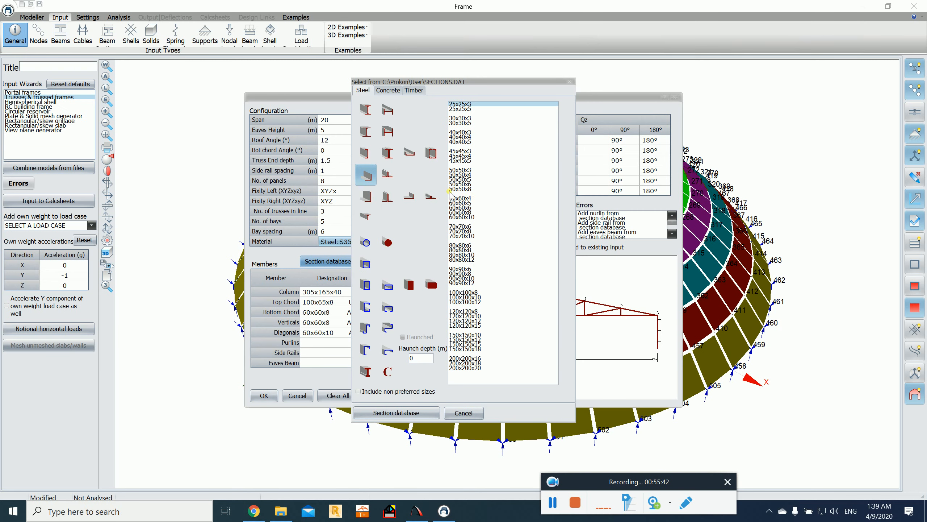
pyautogui.doubleClick(469, 216)
pyautogui.click(346, 353)
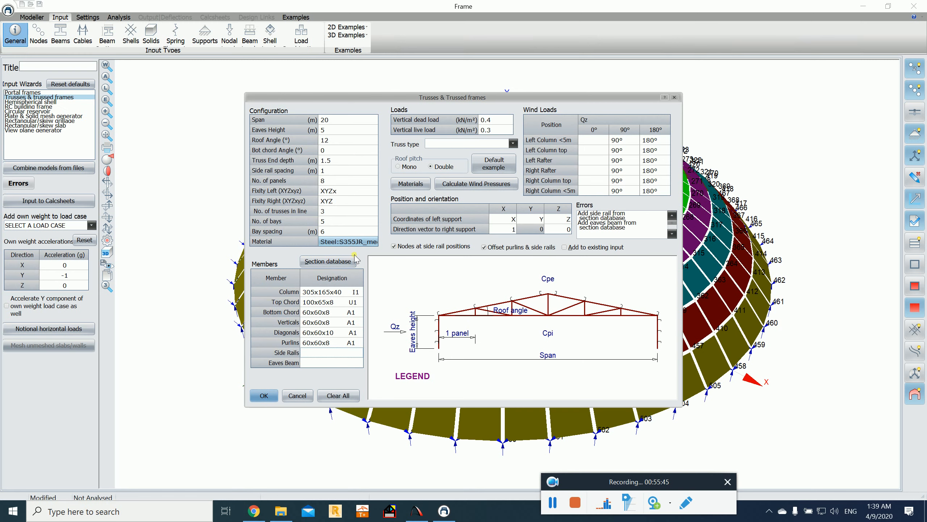
# Step: Assign the equal angle 70x70x8 to the side rails from the section database
pyautogui.click(343, 262)
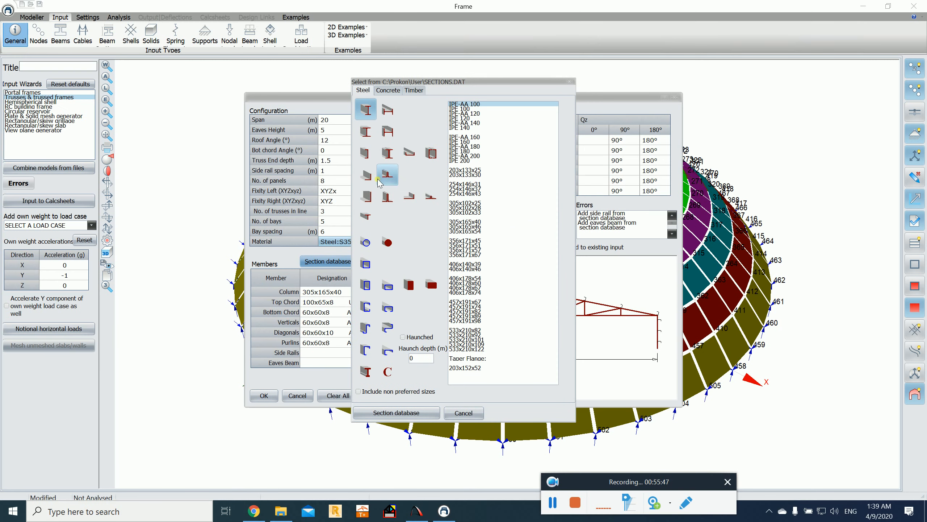
pyautogui.click(366, 175)
pyautogui.doubleClick(466, 231)
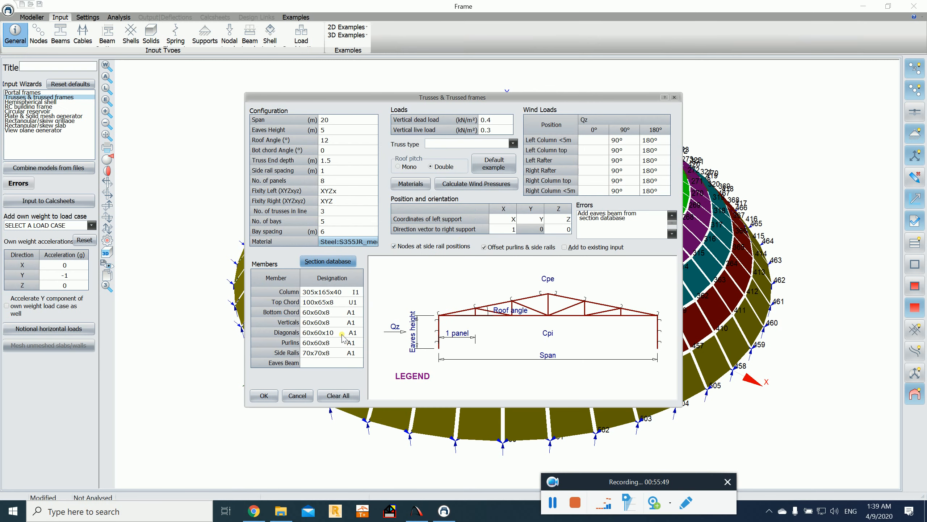
# Step: Assign the I-section 305x102x25 to the eaves beam and generate the trussed frame without saving the current input data
pyautogui.click(327, 364)
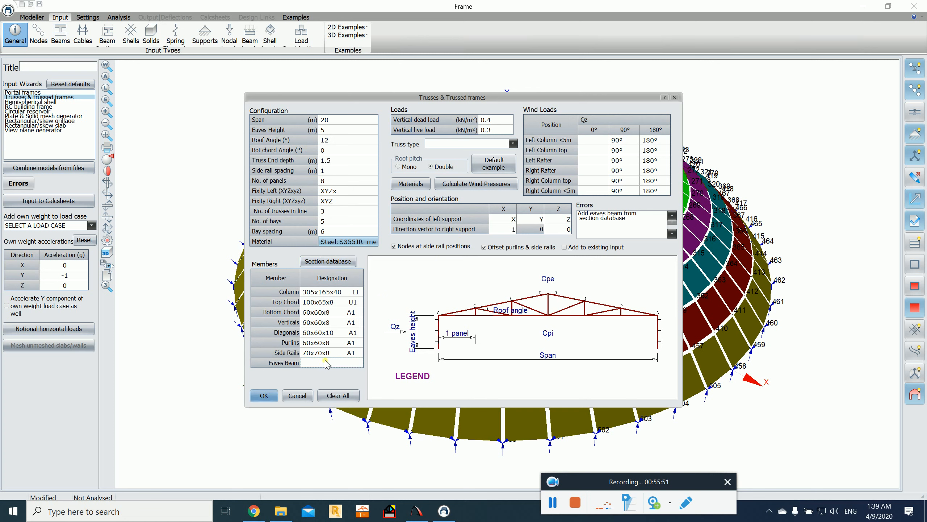
pyautogui.click(326, 261)
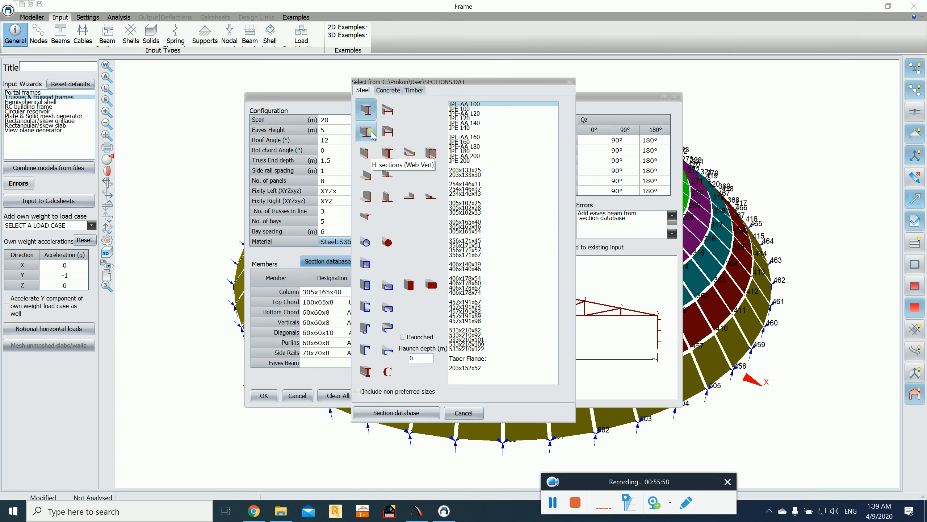
pyautogui.doubleClick(469, 203)
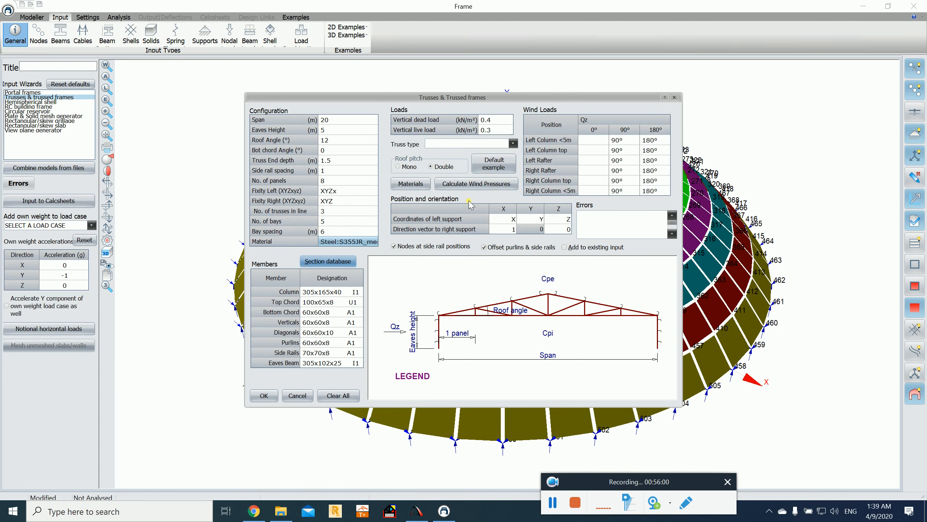
pyautogui.click(272, 396)
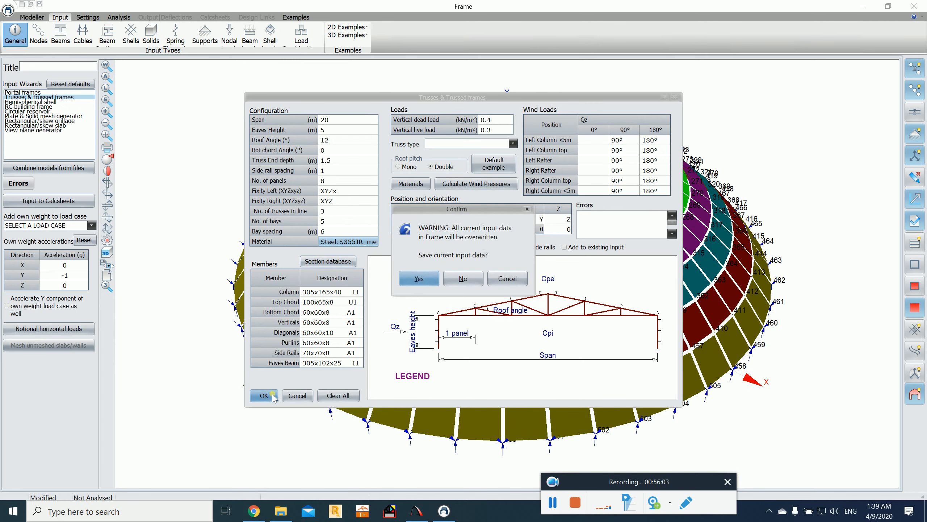
pyautogui.click(478, 279)
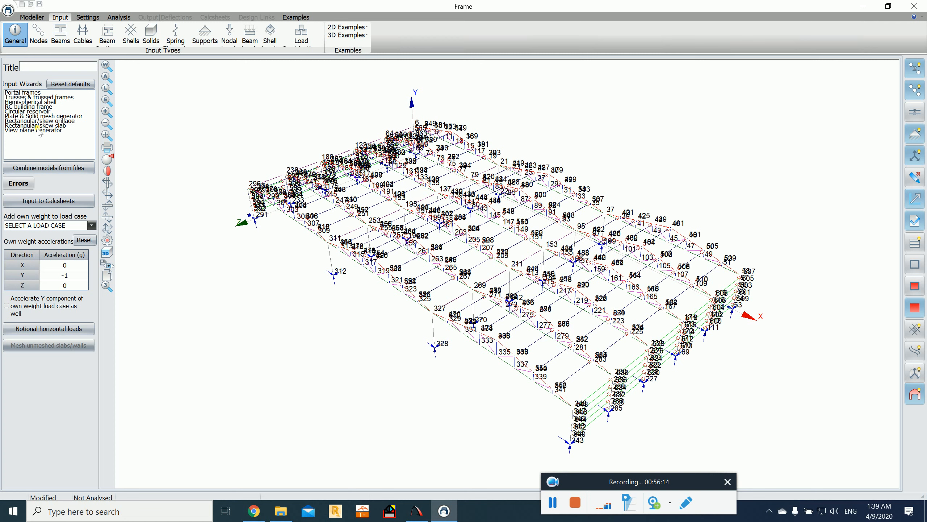
# Step: Start the RC building frame wizard and set 6 columns in the X direction and 5 in the Z direction
pyautogui.doubleClick(38, 106)
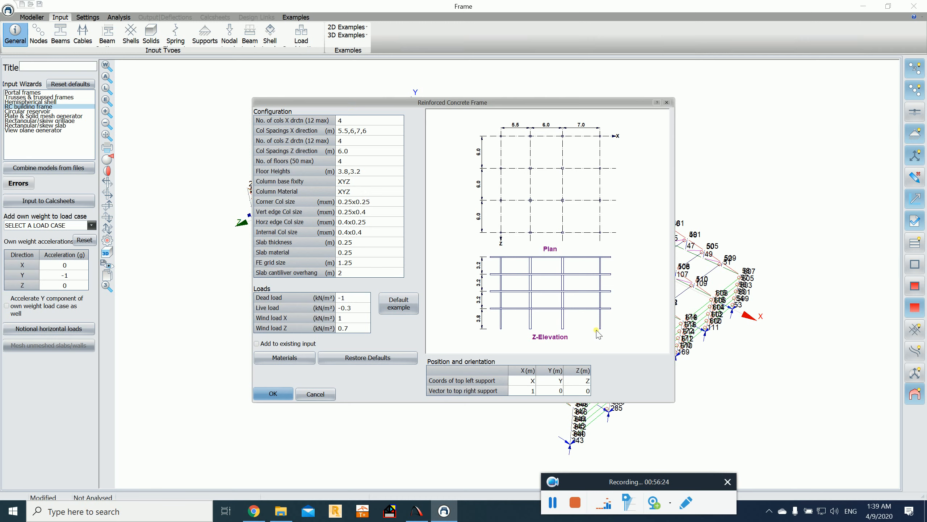
pyautogui.click(346, 122)
pyautogui.click(400, 118)
pyautogui.click(400, 118)
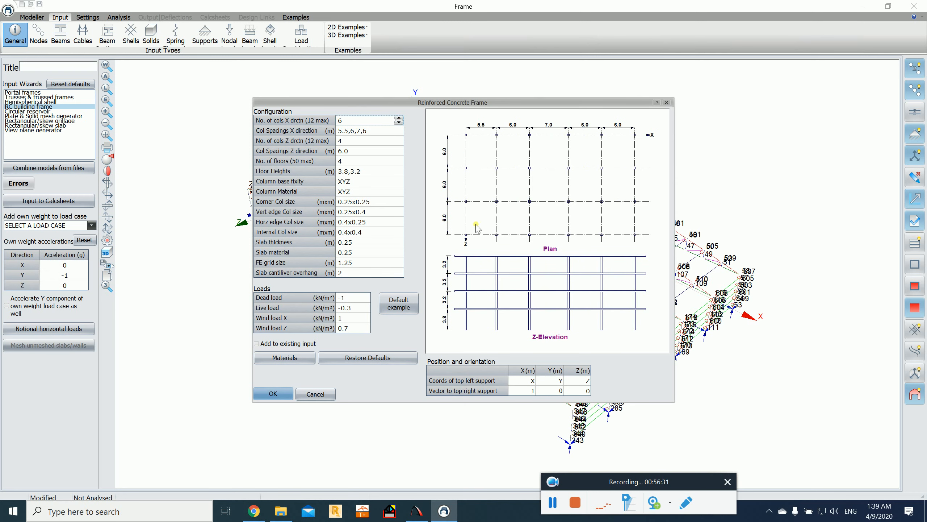
pyautogui.click(403, 142)
pyautogui.click(399, 139)
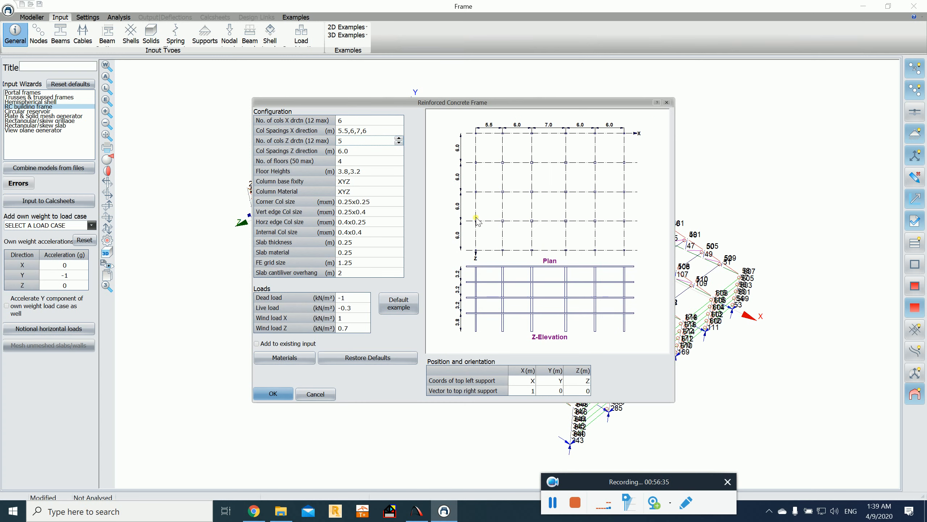
# Step: Open the X-direction column spacings of the reinforced concrete frame for editing
pyautogui.click(370, 130)
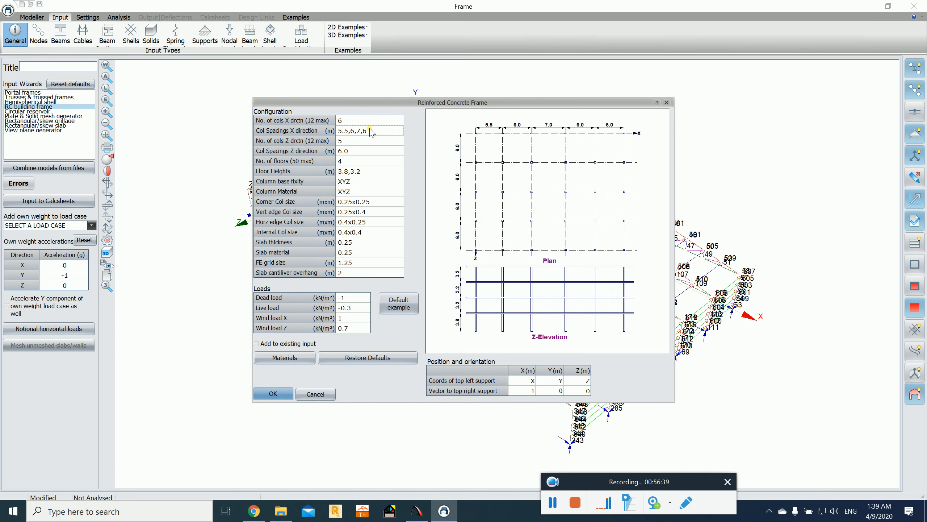